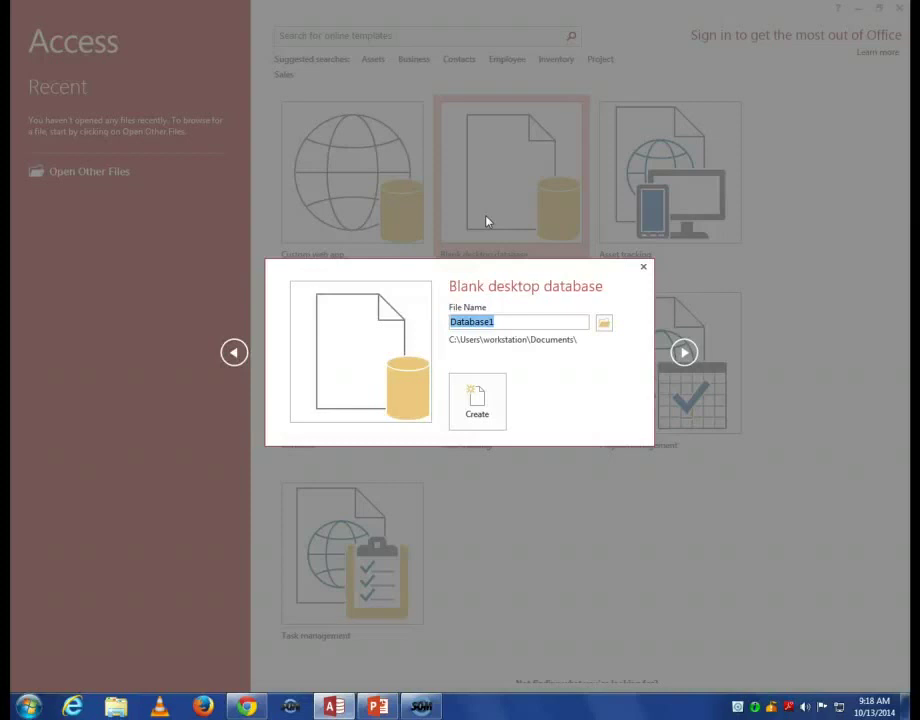
# Name the new blank database MikoInteractions and browse for a save location.
pyautogui.write('MikoInteraction')
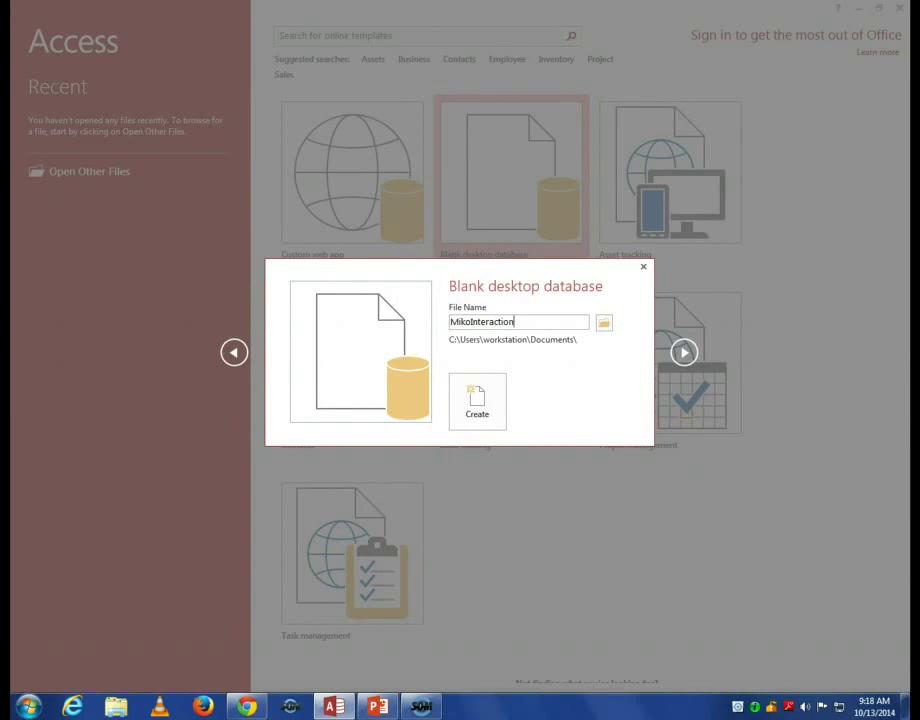
pyautogui.write('s')
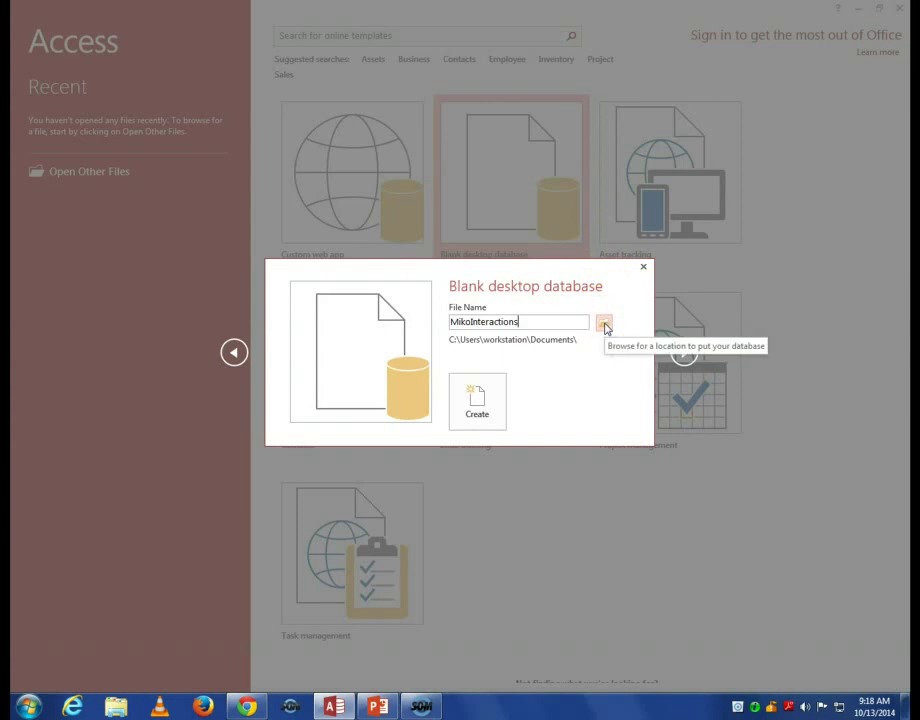
pyautogui.click(605, 327)
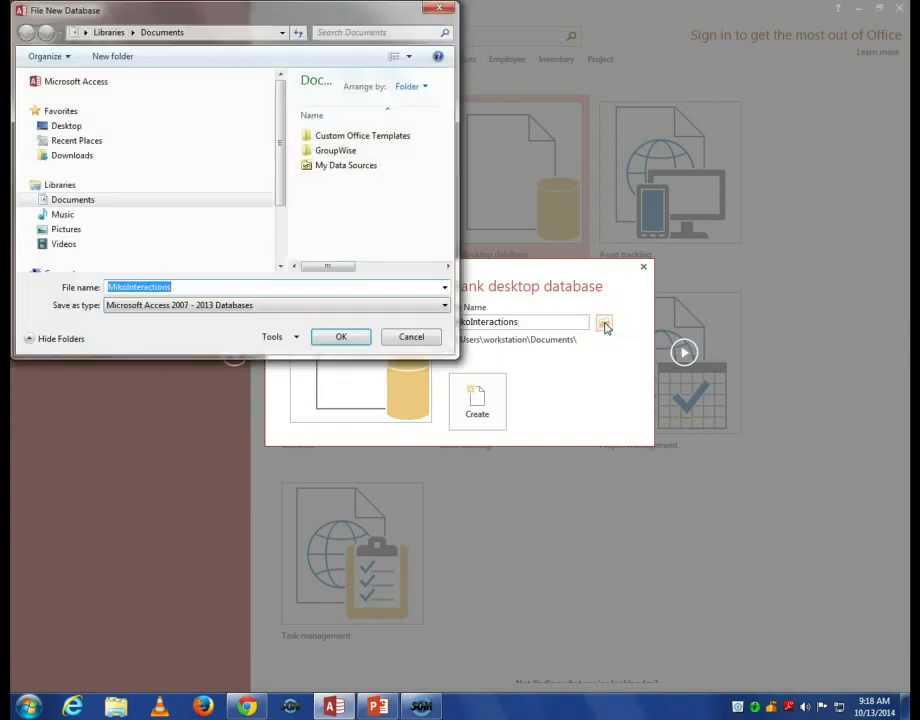
# Choose the Desktop as the save folder for MikoInteractions.accdb.
pyautogui.click(80, 130)
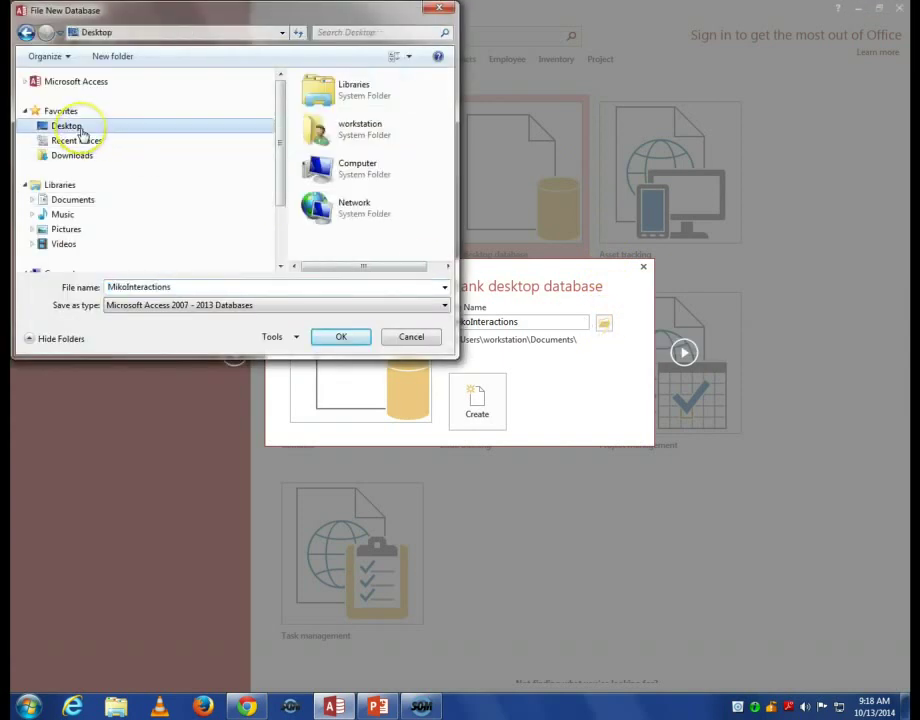
pyautogui.click(337, 344)
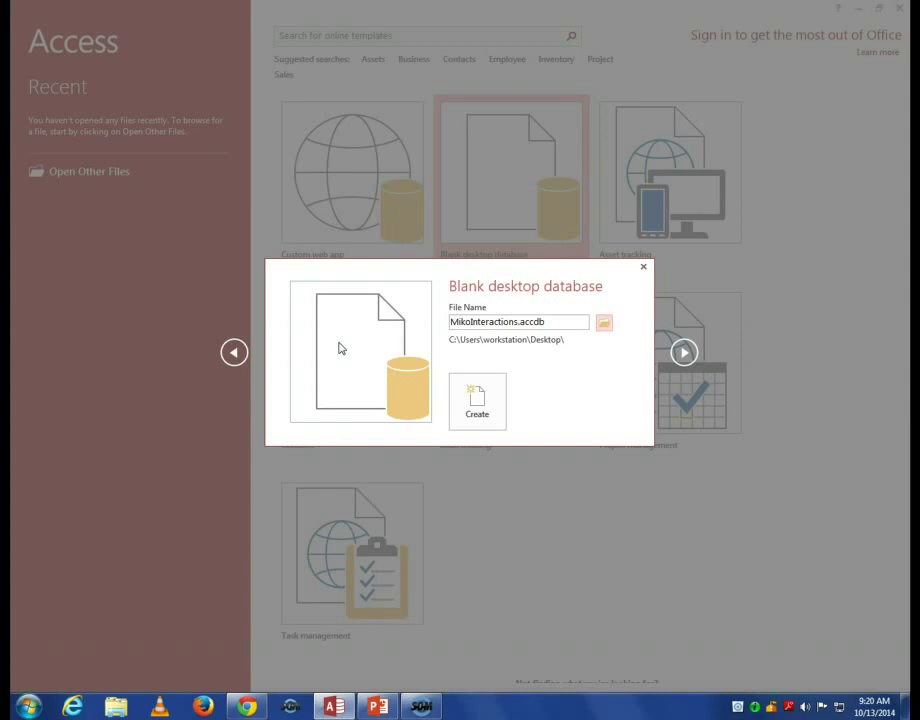
# Create the MikoInteractions database and open the navigation pane's category options.
pyautogui.click(490, 402)
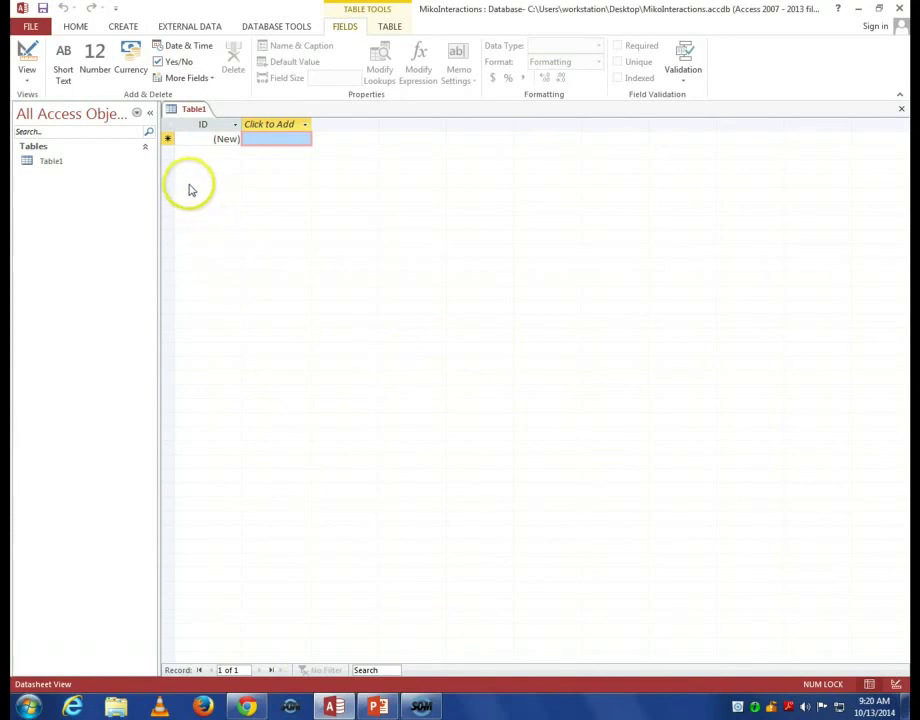
pyautogui.click(139, 117)
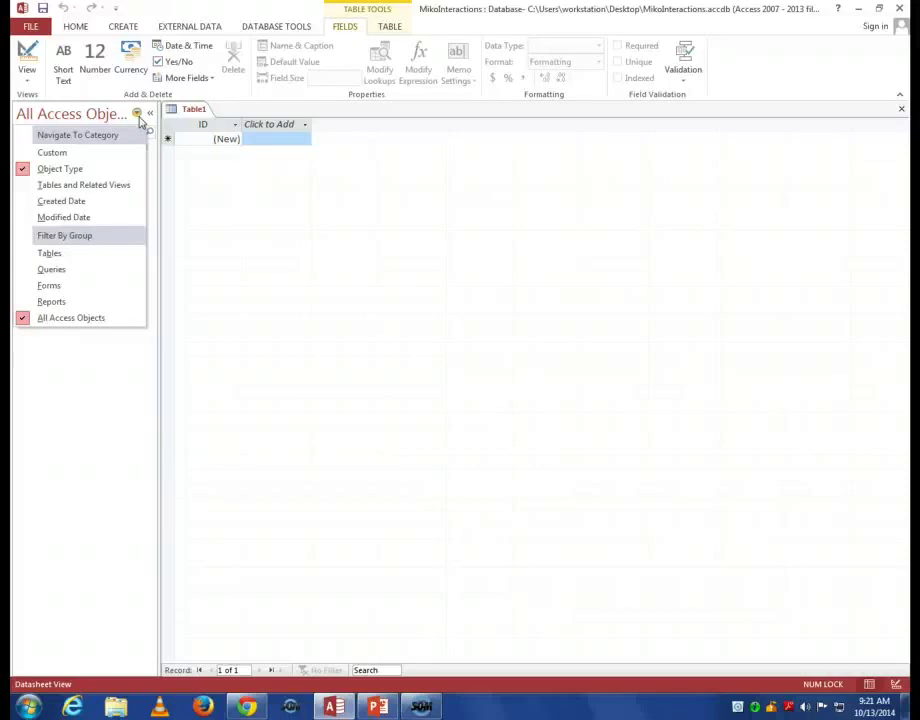
# Dismiss the navigation pane menu and show the view choices for Table1.
pyautogui.click(72, 376)
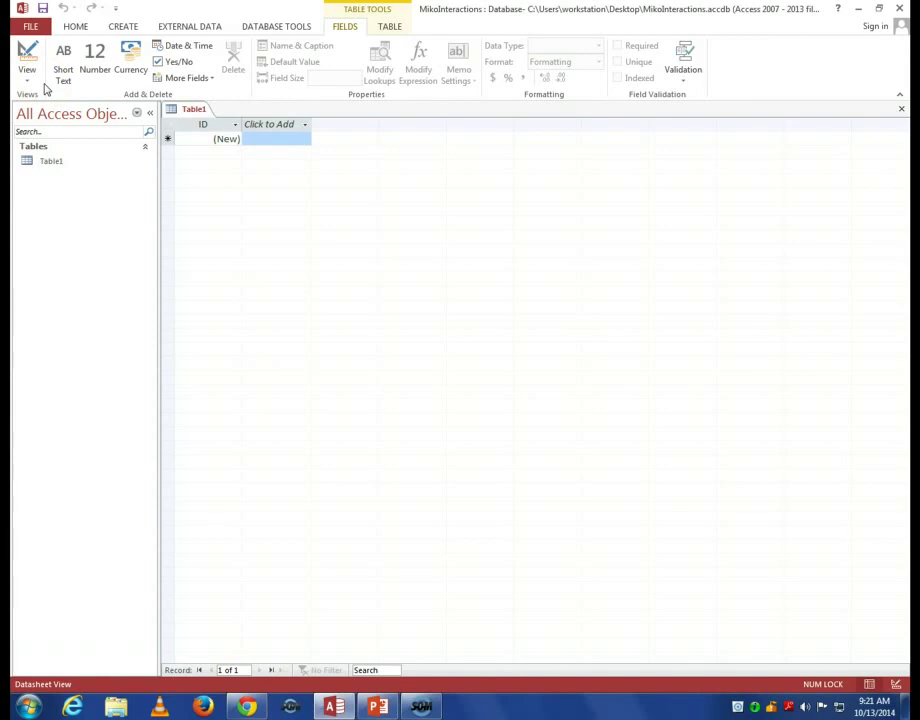
pyautogui.click(29, 87)
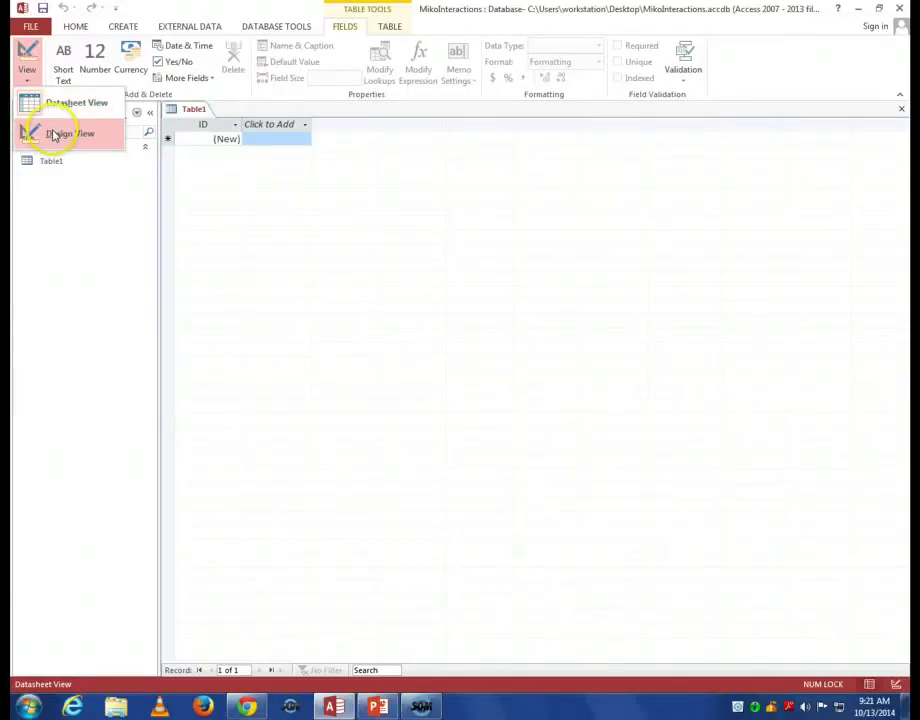
# Switch Table1 to Design view, saving it under the name Student.
pyautogui.click(55, 133)
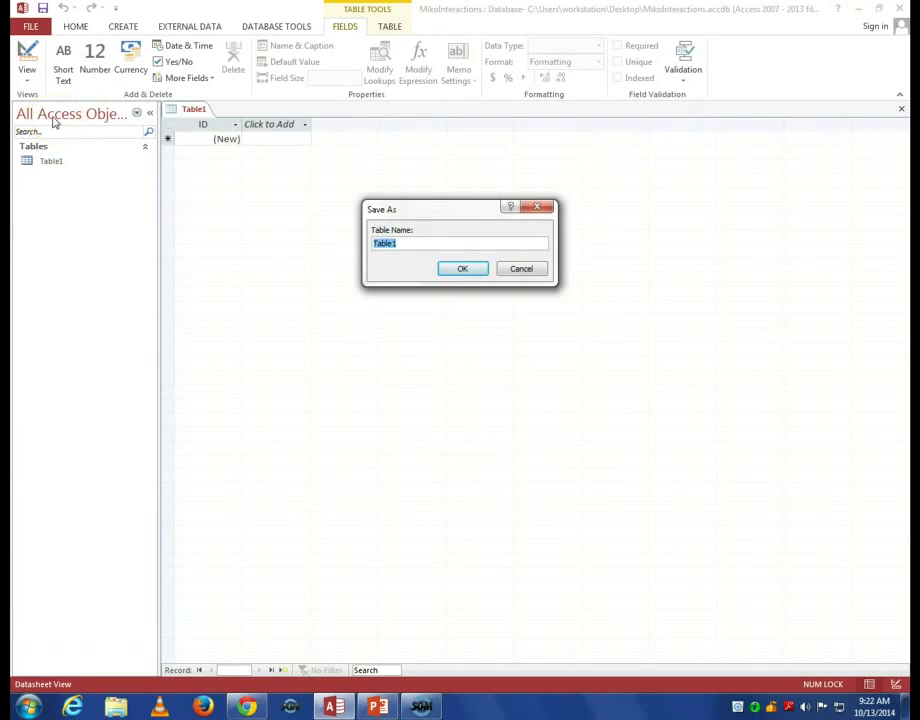
pyautogui.write('Student')
pyautogui.click(463, 270)
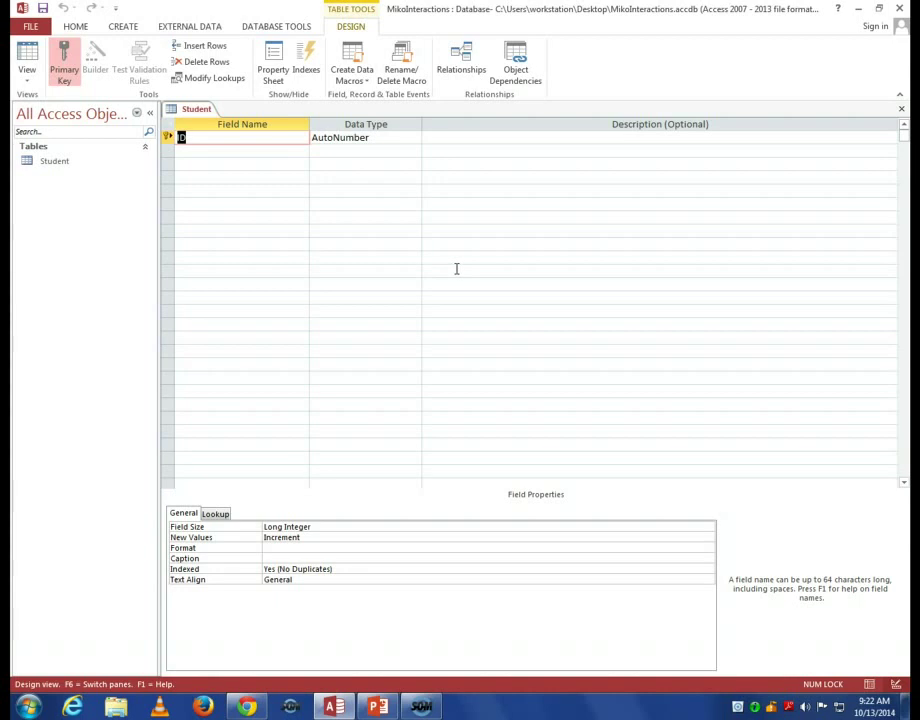
# Rename the key field StudentID and make it a Number field with Long Integer size.
pyautogui.write('StudentID')
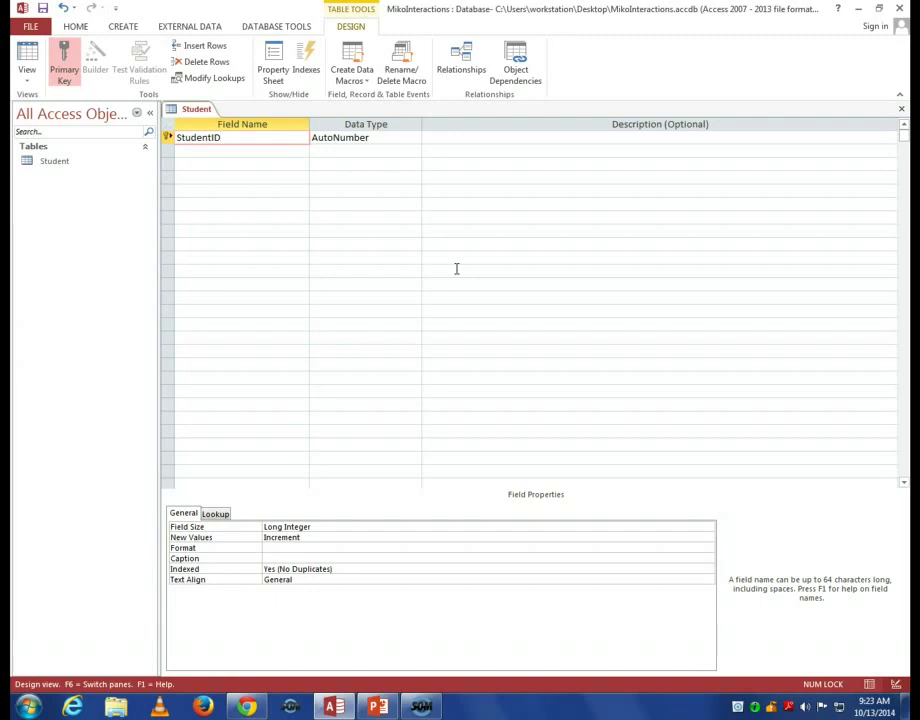
pyautogui.click(413, 139)
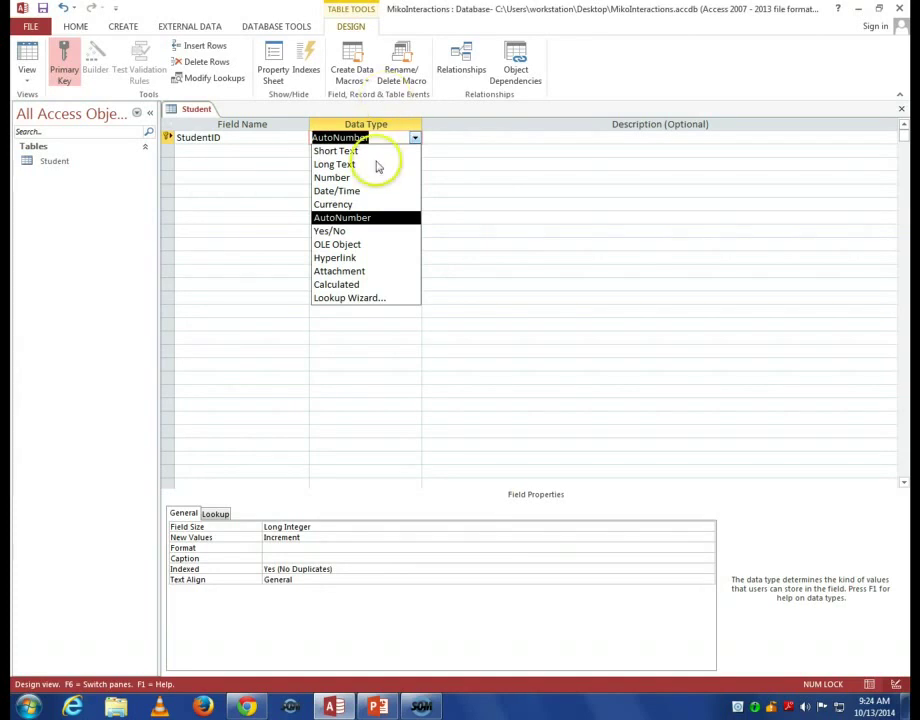
pyautogui.click(374, 178)
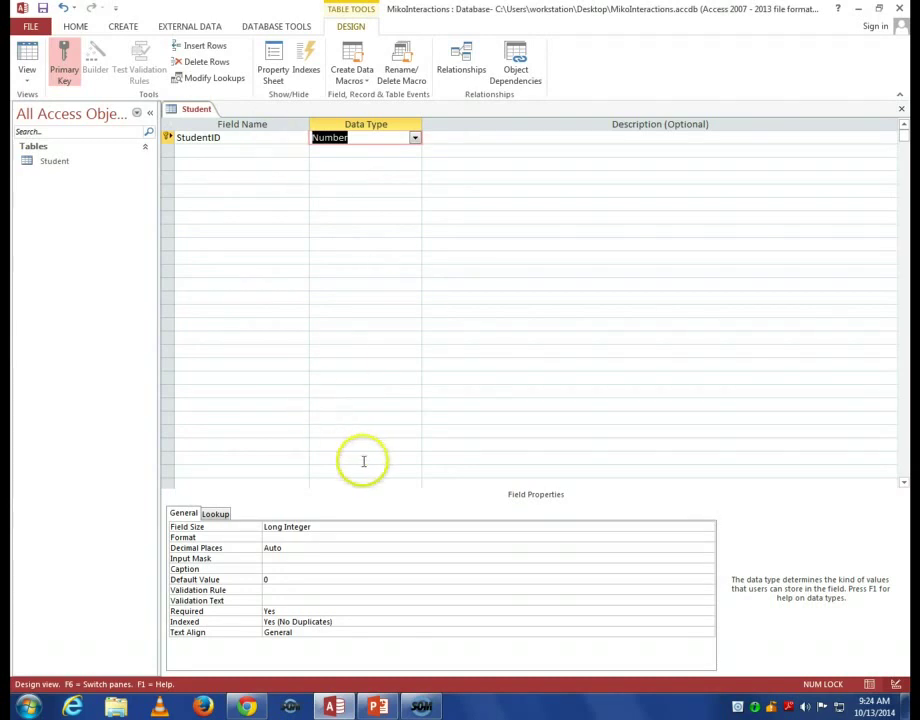
pyautogui.click(345, 527)
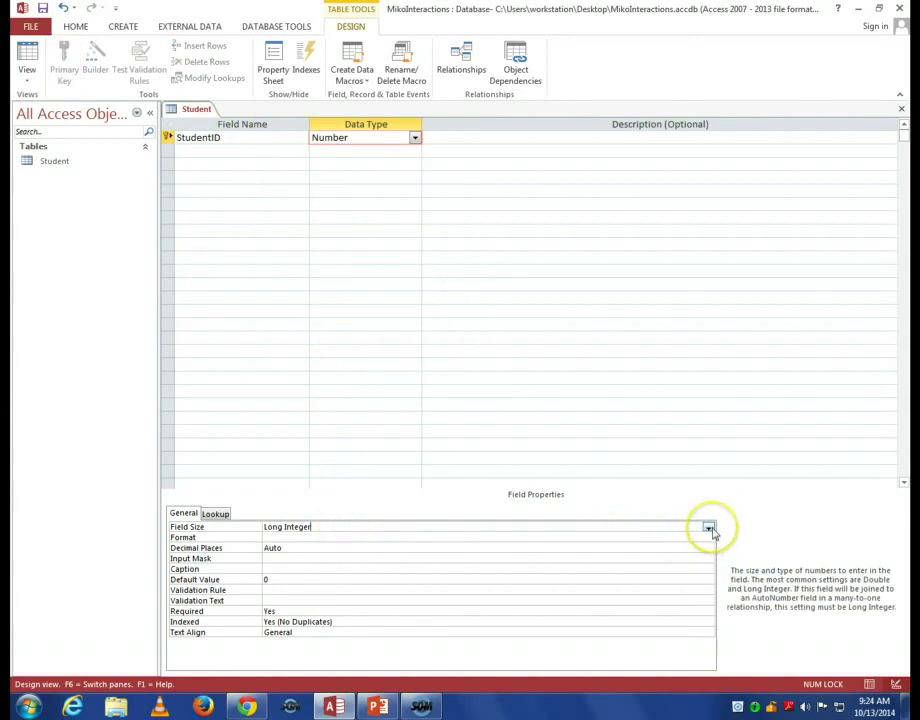
pyautogui.click(708, 528)
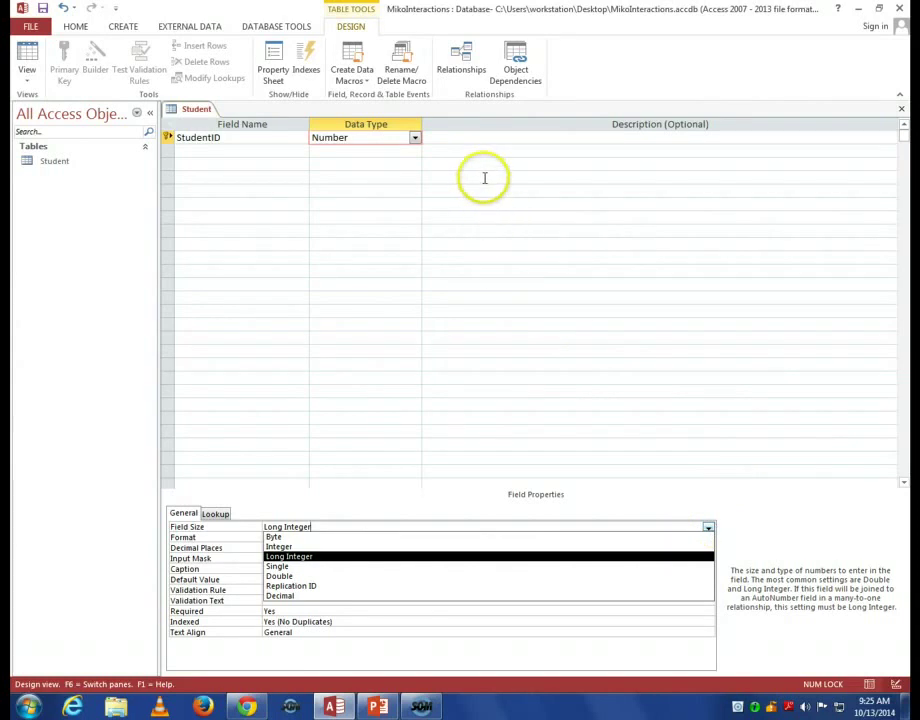
pyautogui.click(477, 137)
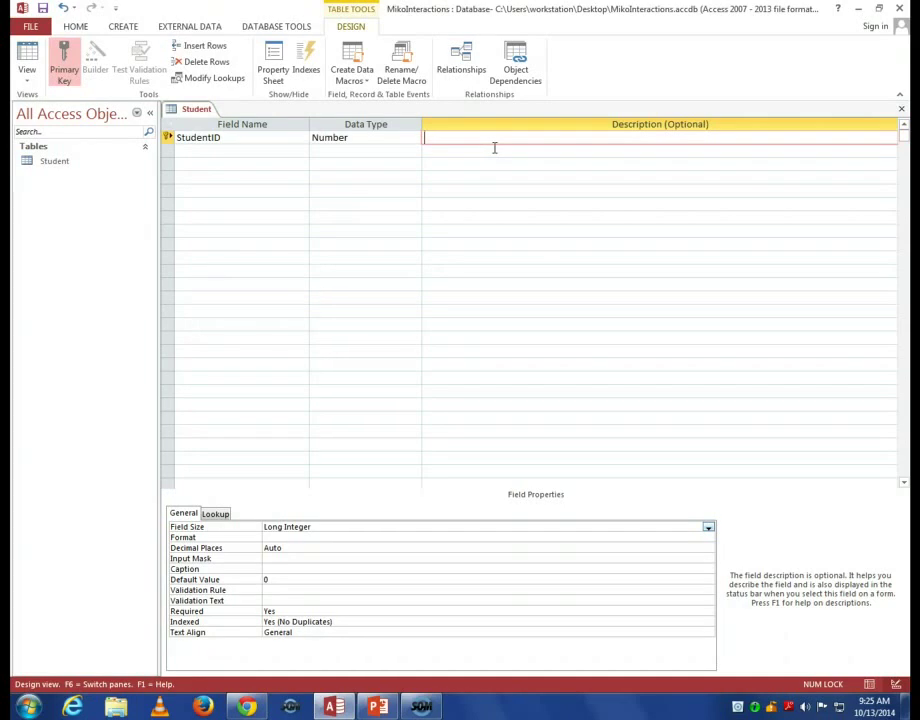
# Give StudentID the description 'This is where the university supplied Student ID goes'.
pyautogui.write('This is where the university suppli')
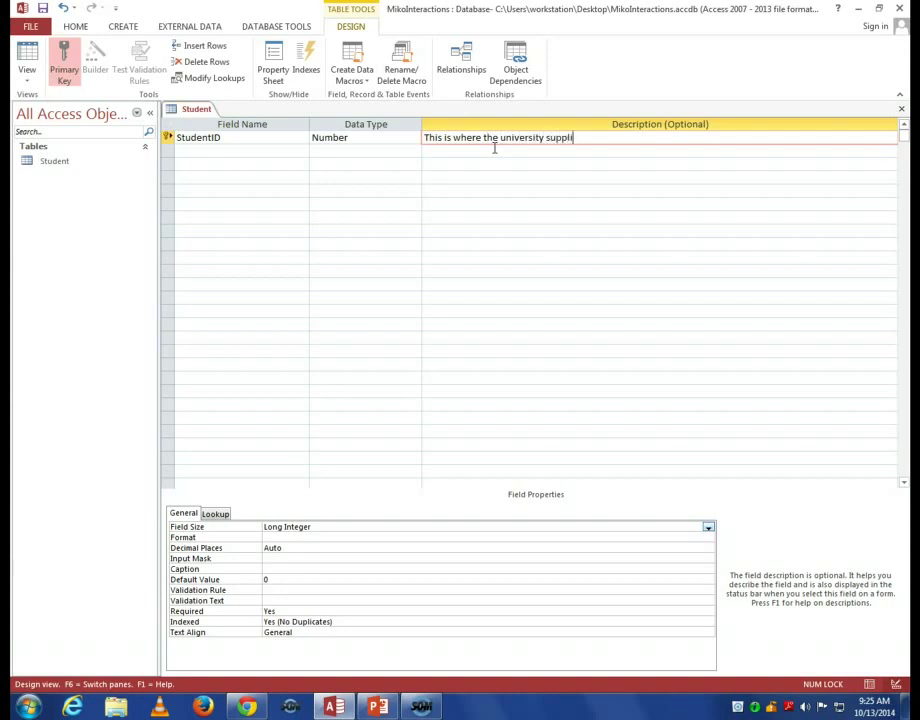
pyautogui.write('ed Student ID goes')
pyautogui.click(231, 150)
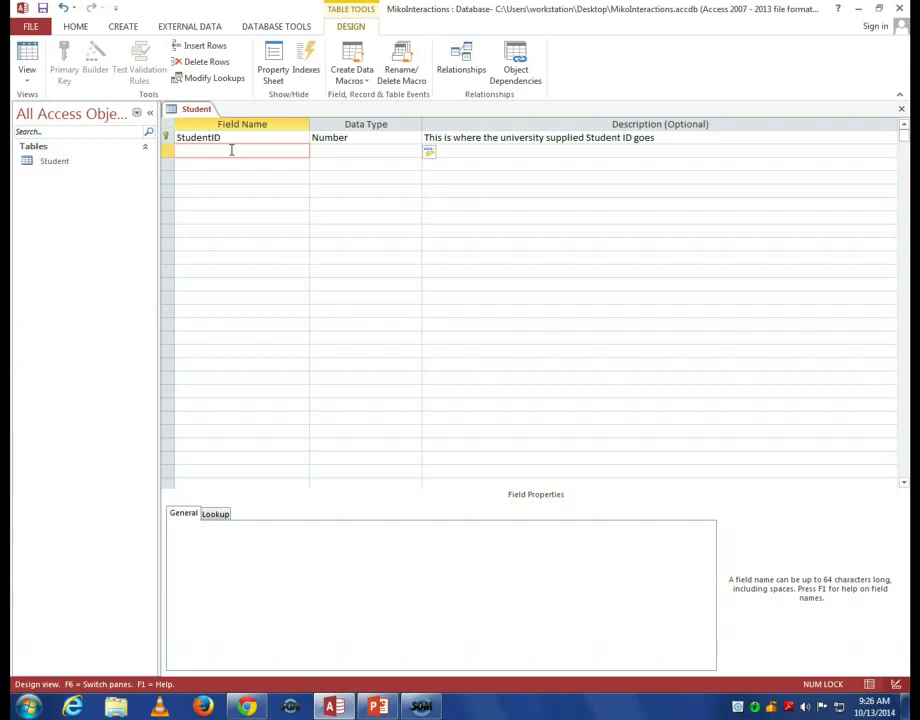
# Add a StudentFirstName field, keeping its default Short Text data type.
pyautogui.write('StudentFirstName')
pyautogui.press('Tab')
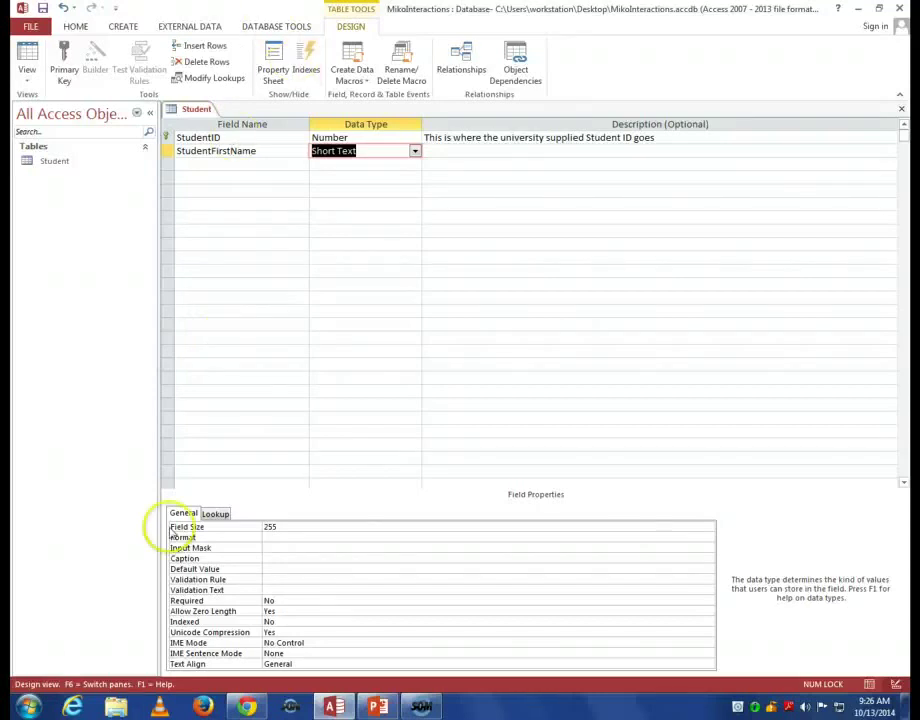
# Keep StudentFirstName as Short Text and reduce its field size from 255 to 25.
pyautogui.click(415, 152)
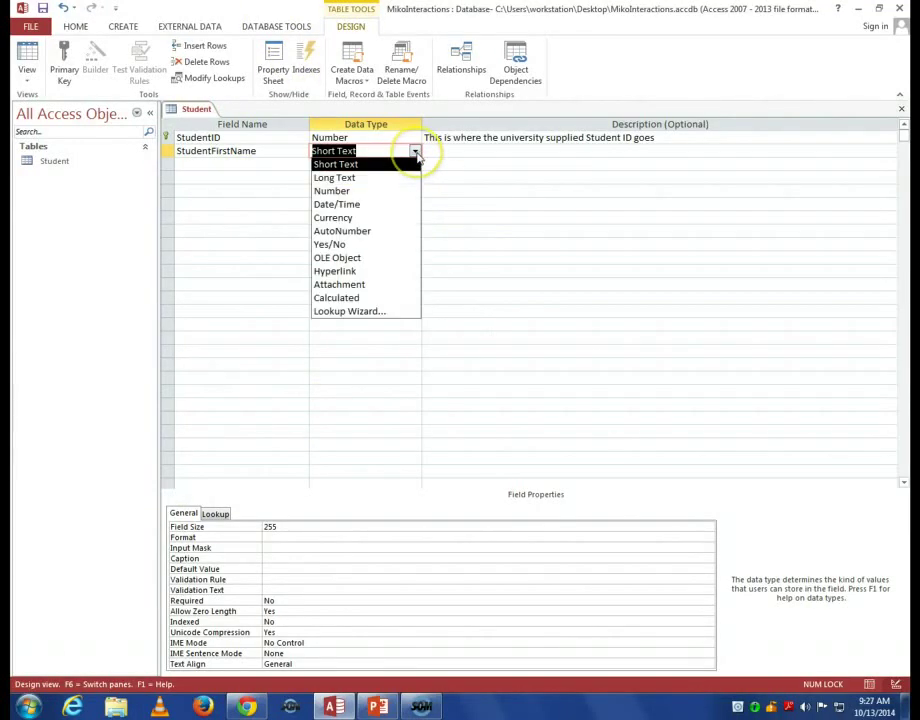
pyautogui.click(416, 153)
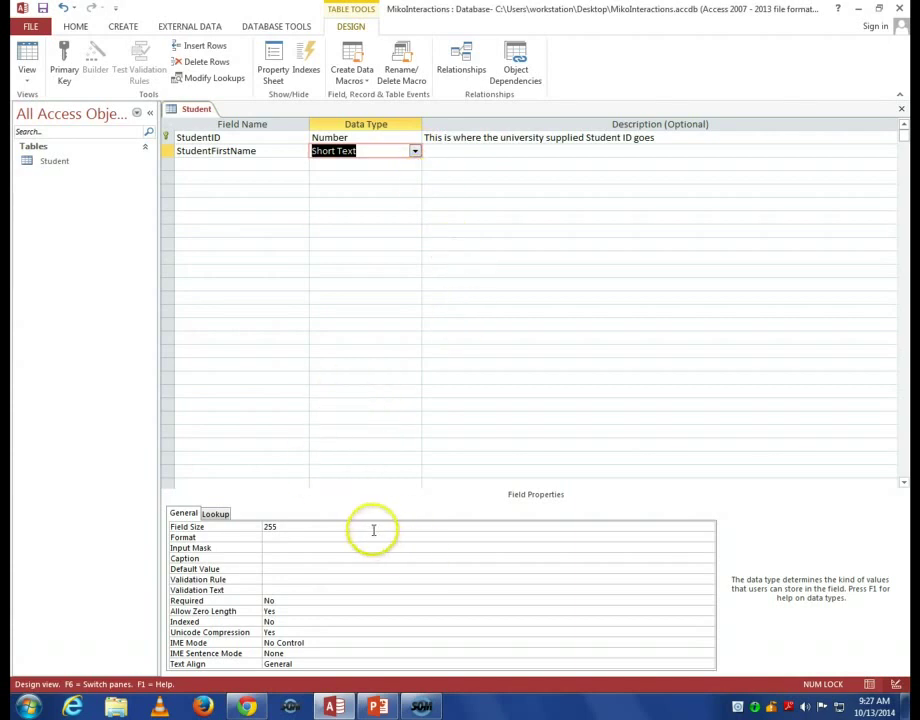
pyautogui.click(373, 530)
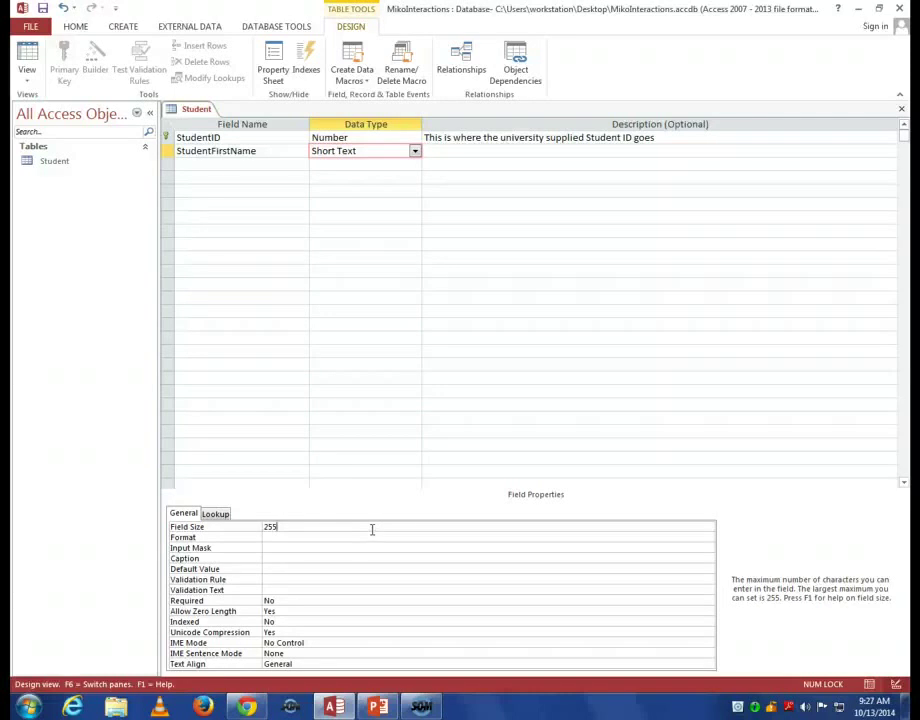
pyautogui.click(350, 323)
pyautogui.press('BackSpace')
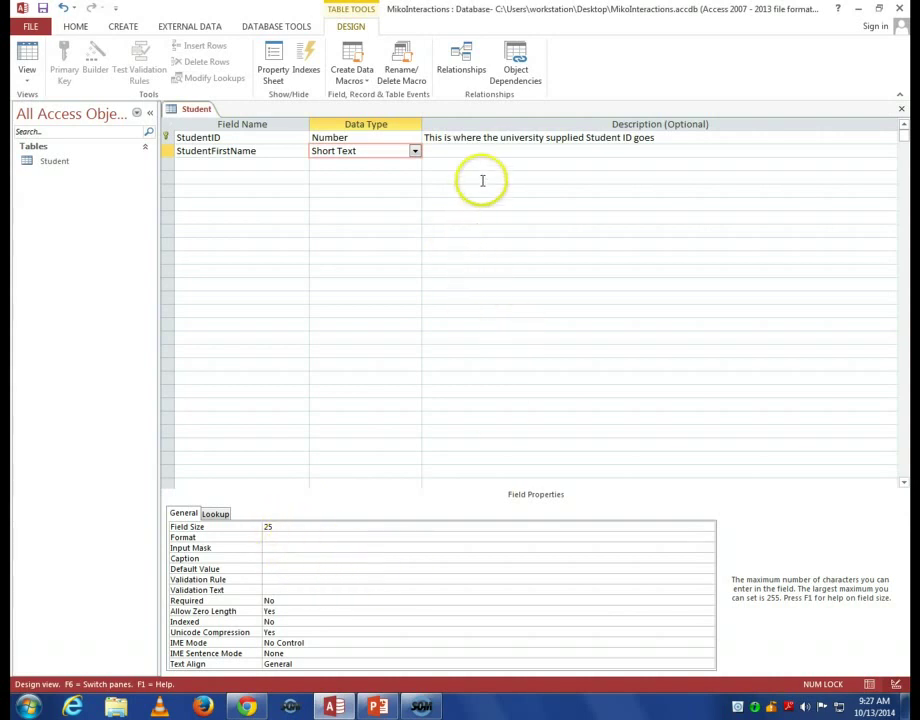
# Describe StudentFirstName as 'This is where the student's first name is stored' and begin a new row.
pyautogui.click(463, 155)
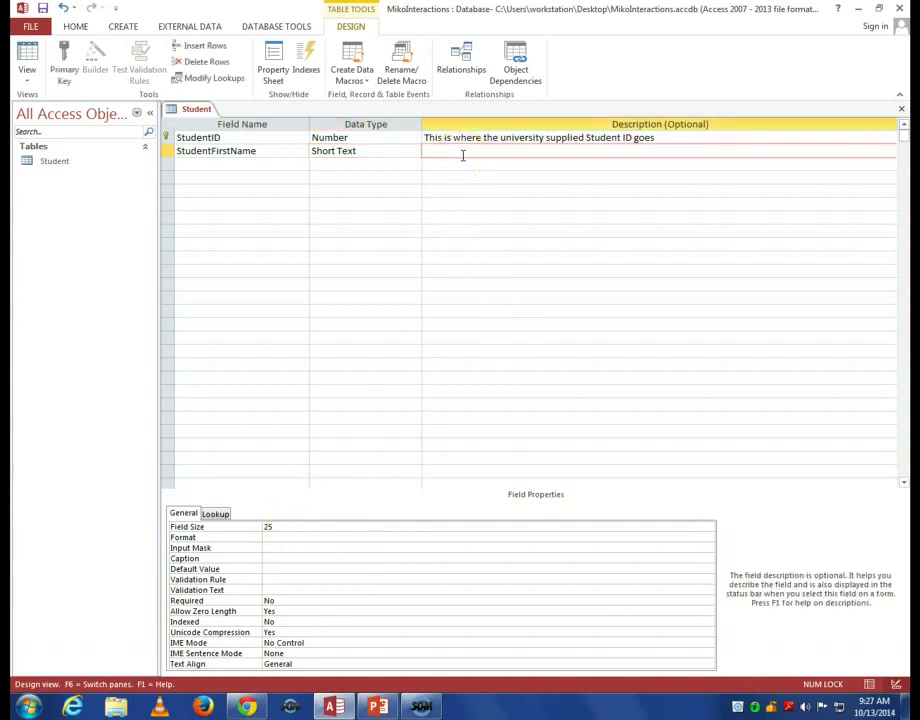
pyautogui.write("This is where the student's fi")
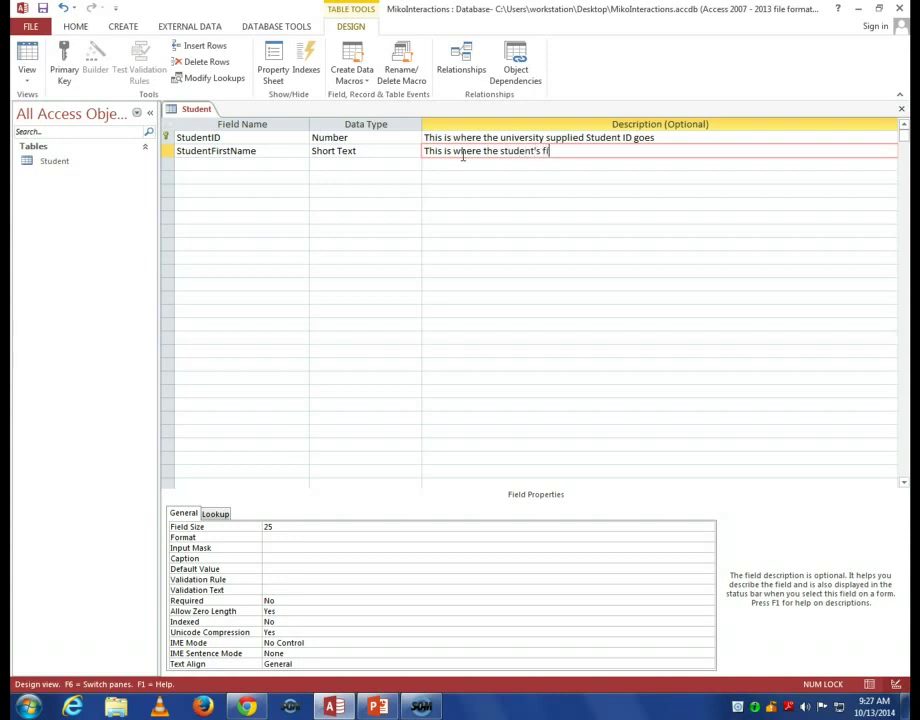
pyautogui.write('rst name is stored')
pyautogui.press('Return')
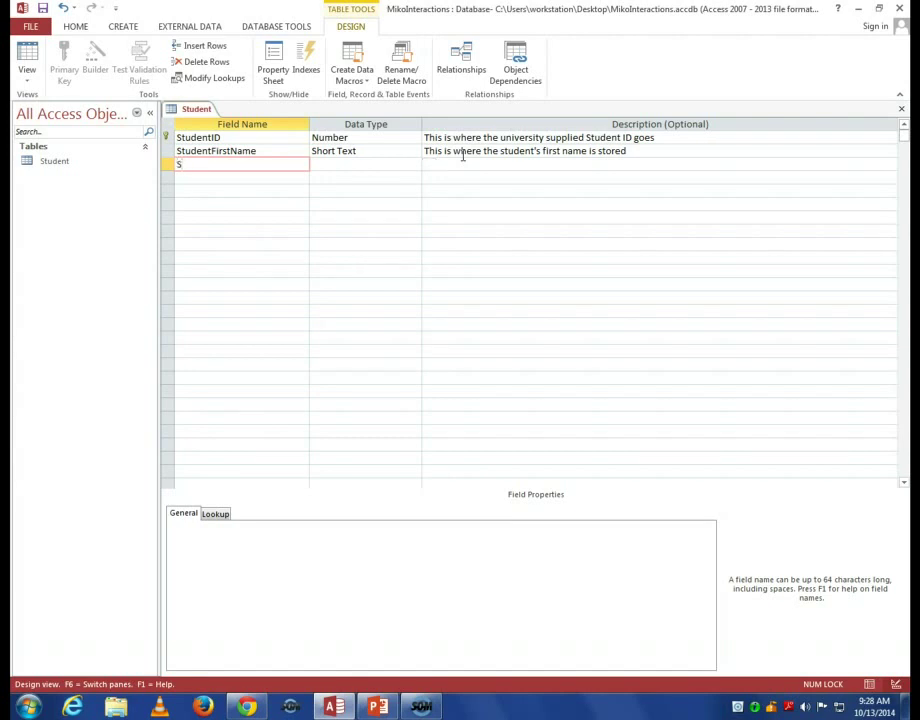
# Add a StudentLastName field as Short Text with a field size of 25.
pyautogui.write('tudentLastName')
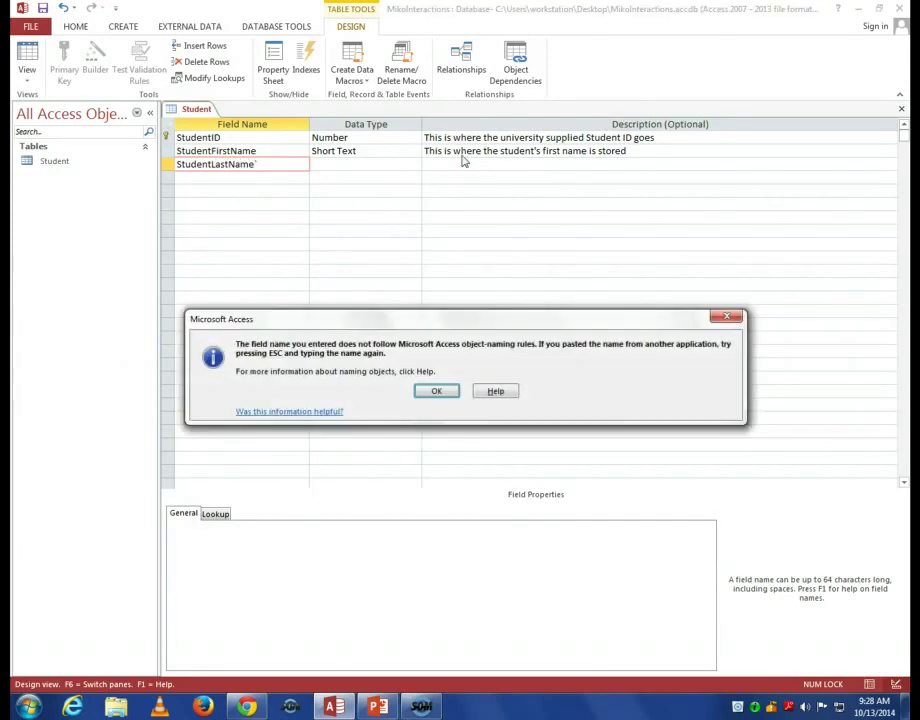
pyautogui.click(422, 393)
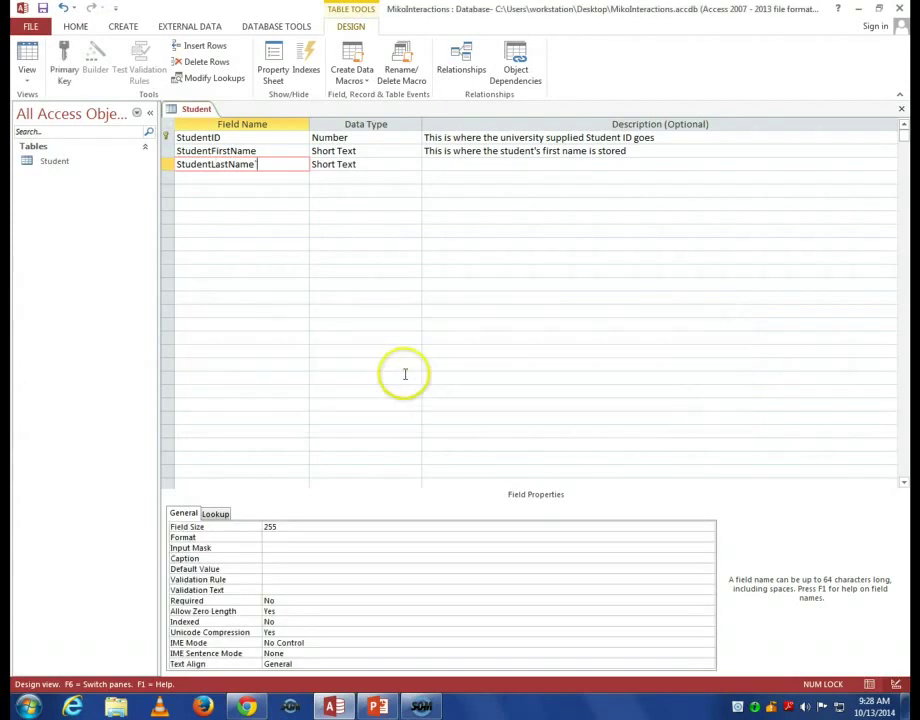
pyautogui.press('Tab')
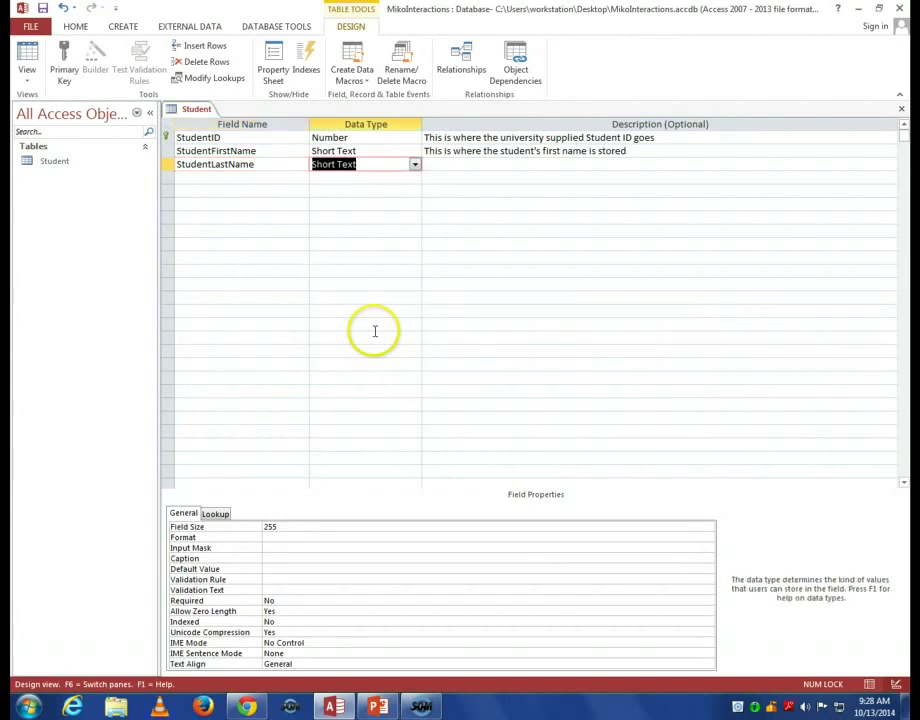
pyautogui.press('Tab')
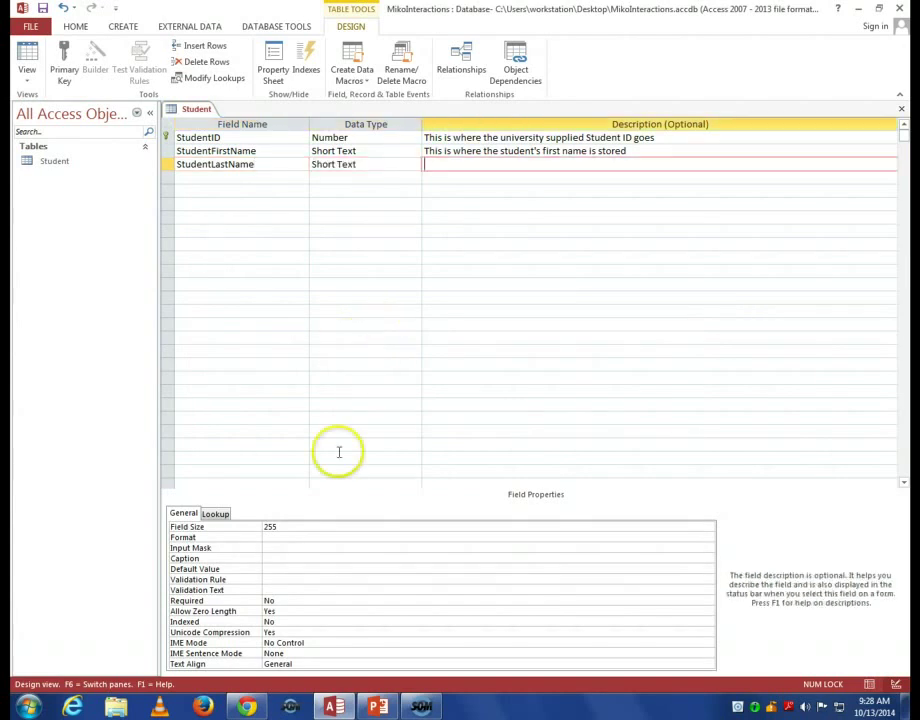
pyautogui.click(319, 525)
pyautogui.press('BackSpace')
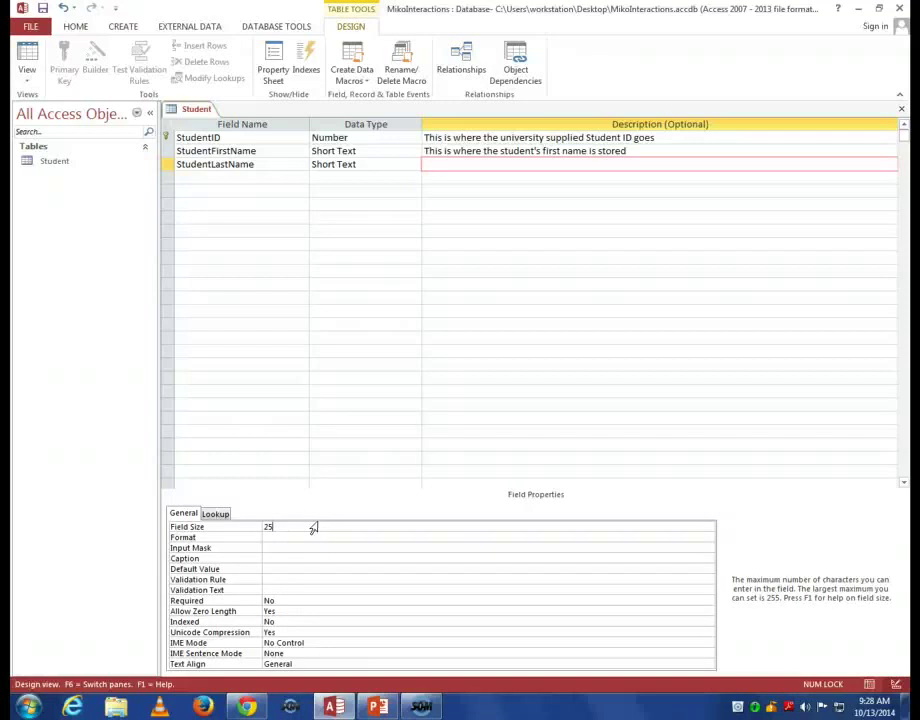
# Add a StudentMajor field as Short Text, changing its field size from 255 to 4.
pyautogui.click(223, 177)
pyautogui.write('Stu')
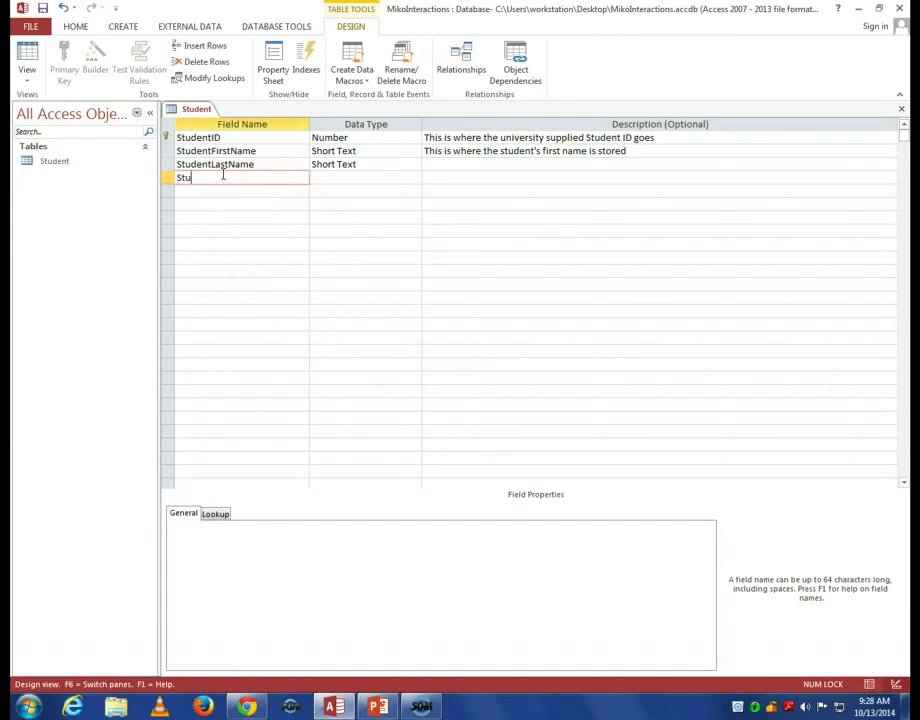
pyautogui.write('dentMajor')
pyautogui.press('Tab')
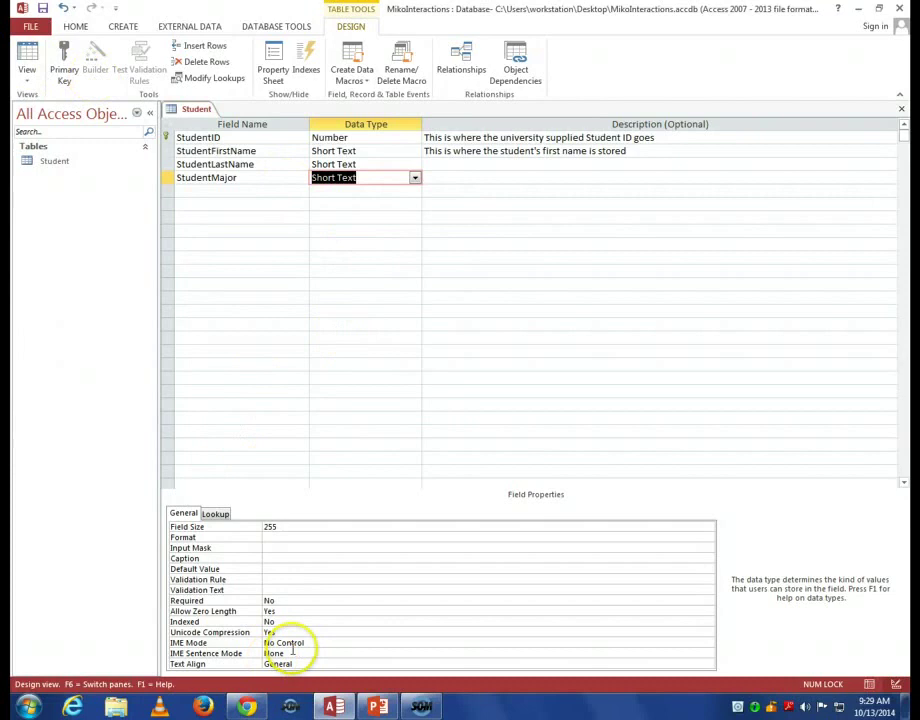
pyautogui.click(254, 527)
pyautogui.click(240, 529)
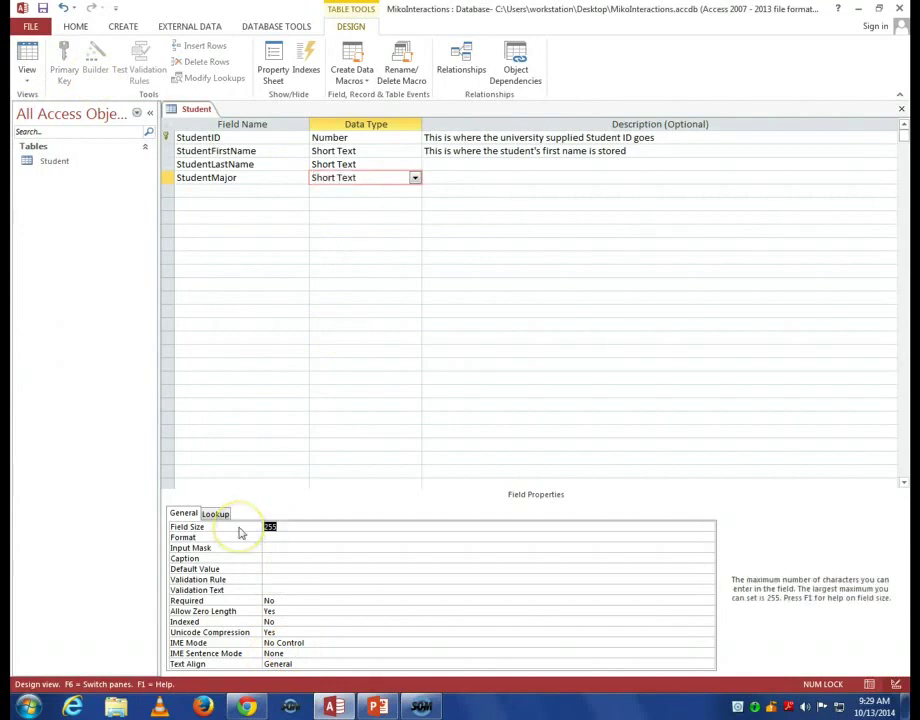
pyautogui.write('4')
pyautogui.click(321, 556)
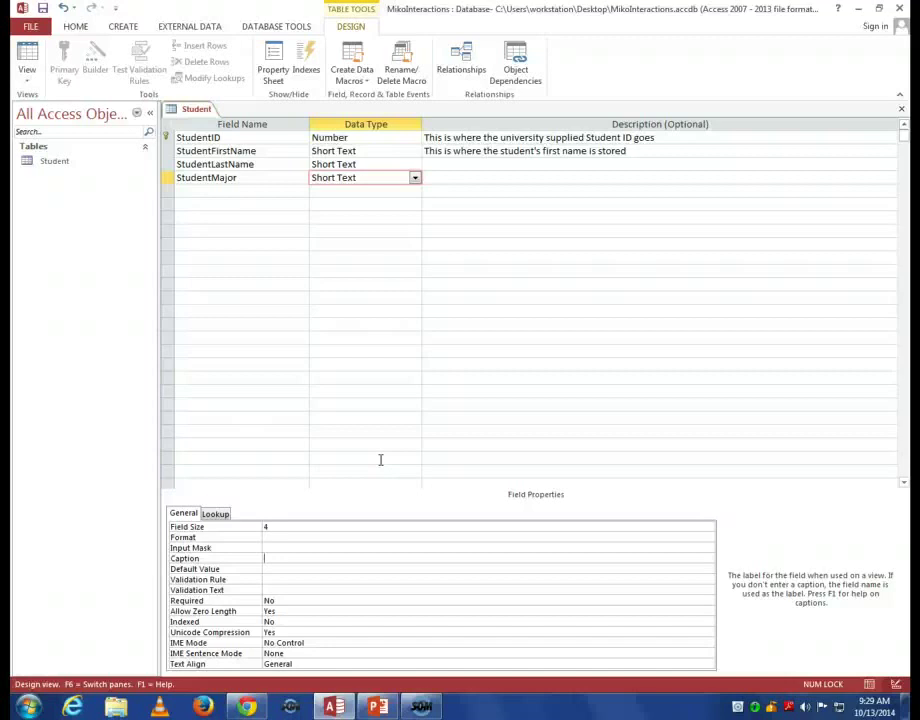
# Set StudentMajor's caption to 'Please enter the 4 character short code for the student's primary major.'.
pyautogui.write('Please enter the 4 characte')
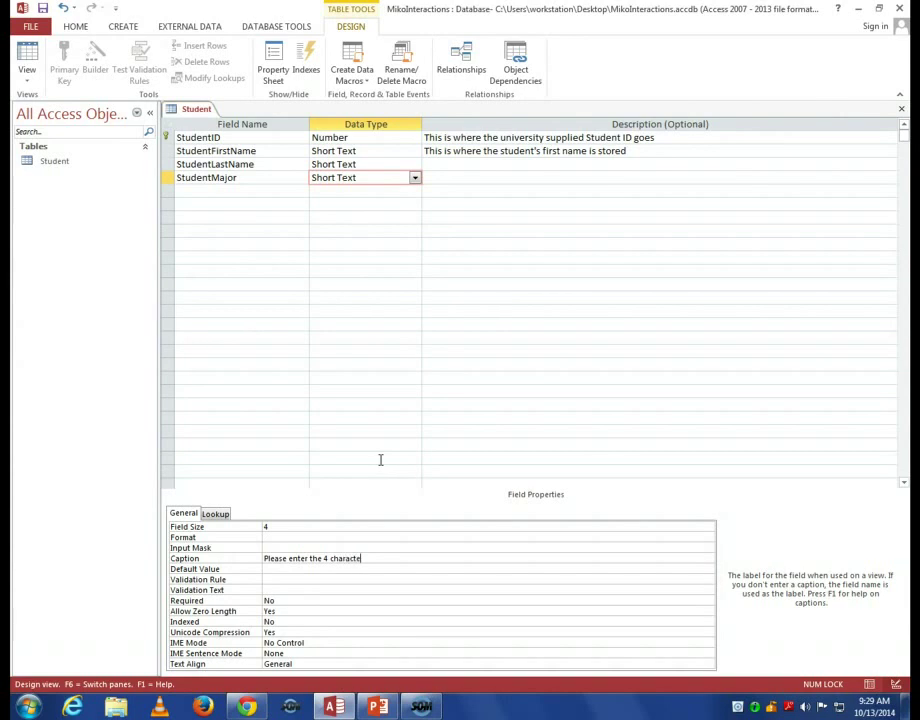
pyautogui.write('r short code for')
pyautogui.write(' your prim')
pyautogui.write('ay')
pyautogui.press('BackSpace')
pyautogui.press('BackSpace')
pyautogui.press('BackSpace')
pyautogui.press('BackSpace')
pyautogui.press('BackSpace')
pyautogui.press('BackSpace')
pyautogui.press('BackSpace')
pyautogui.press('BackSpace')
pyautogui.press('BackSpace')
pyautogui.press('BackSpace')
pyautogui.press('BackSpace')
pyautogui.press('BackSpace')
pyautogui.write('the stud')
pyautogui.write('net')
pyautogui.press('BackSpace')
pyautogui.press('BackSpace')
pyautogui.press('BackSpace')
pyautogui.write("ent's ")
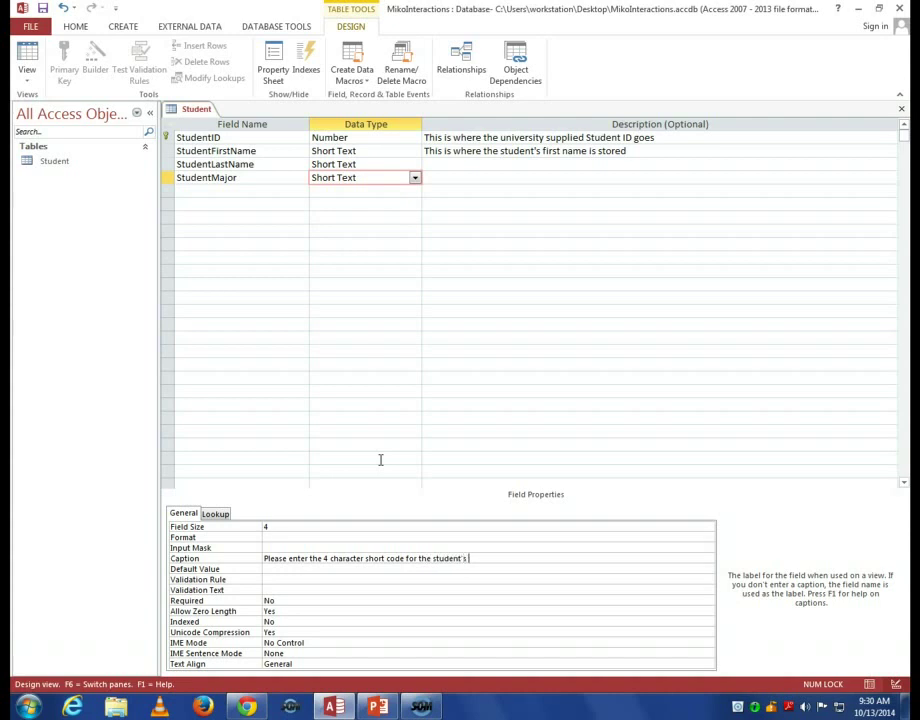
pyautogui.write('primary major.')
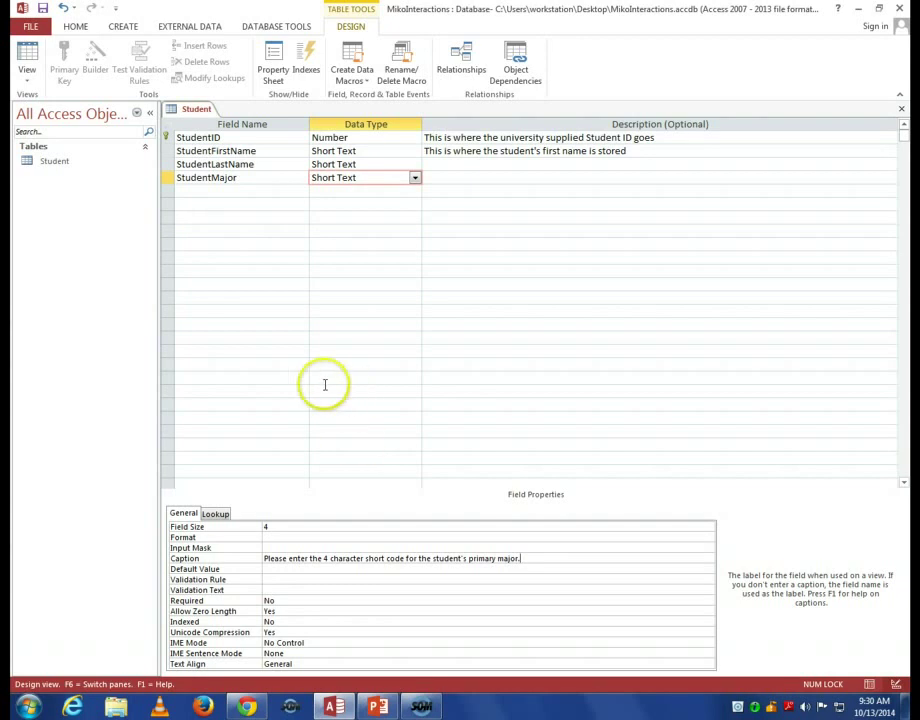
pyautogui.click(243, 191)
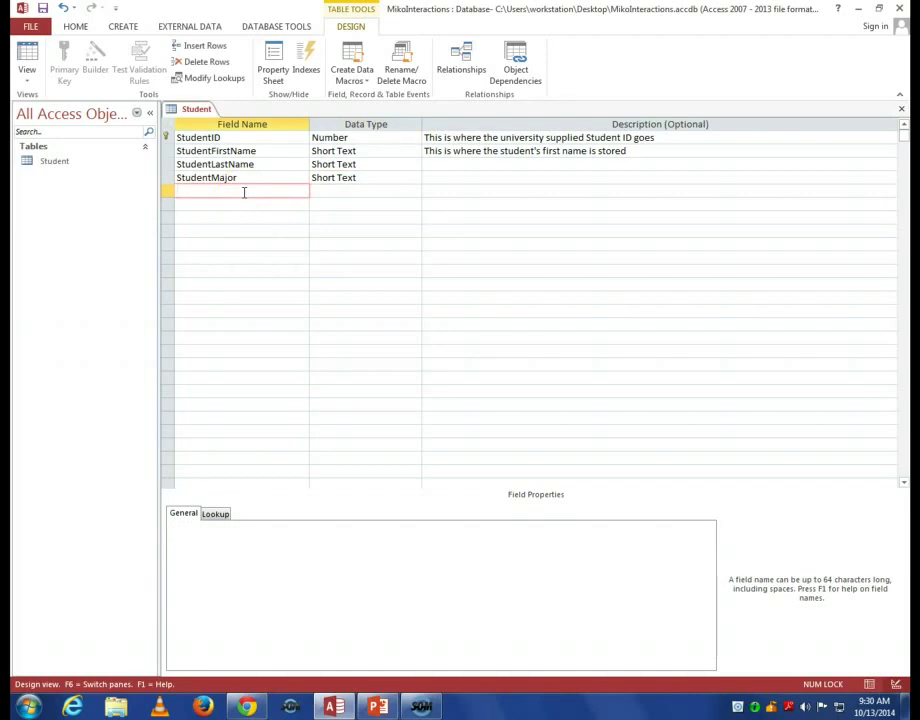
# Enter StudentEnrollDate as the fifth field name and show its data type choices.
pyautogui.write('StudentEnrollDate')
pyautogui.click(328, 191)
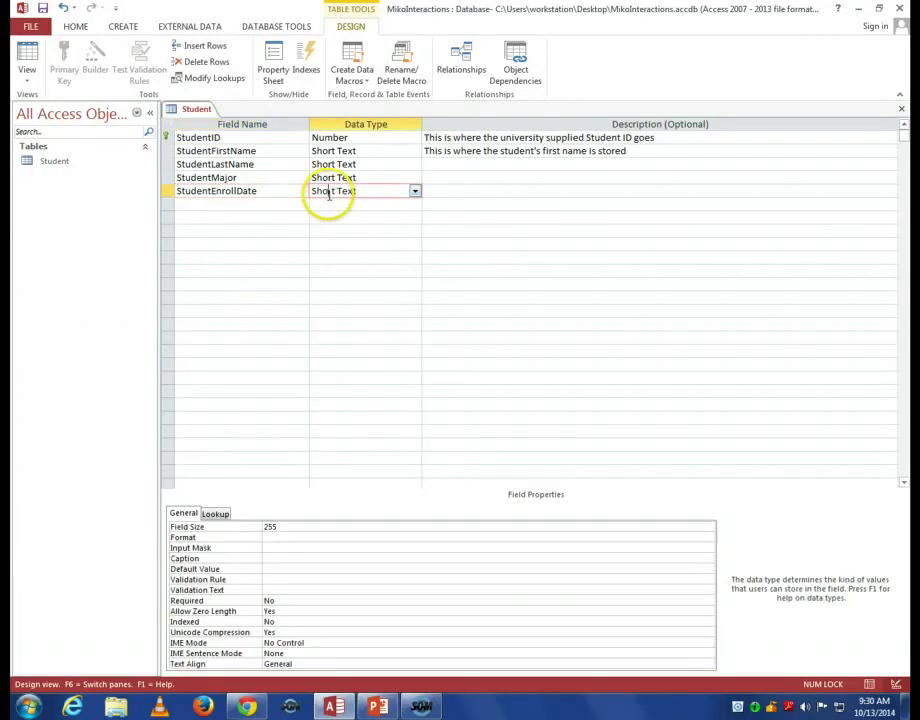
pyautogui.click(415, 192)
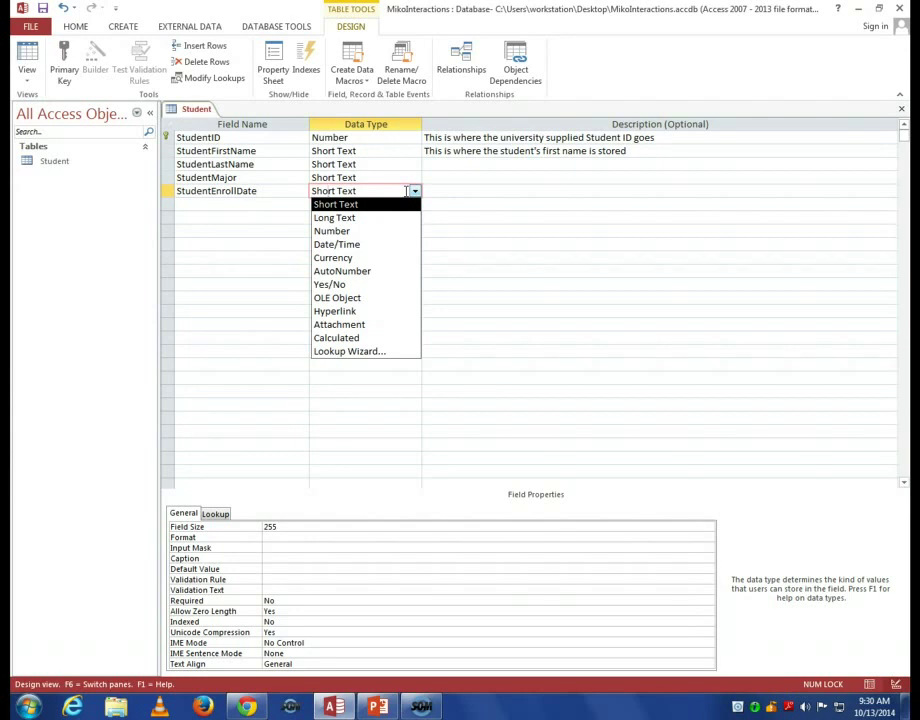
# Change StudentEnrollDate's data type from Short Text to Date/Time.
pyautogui.click(396, 244)
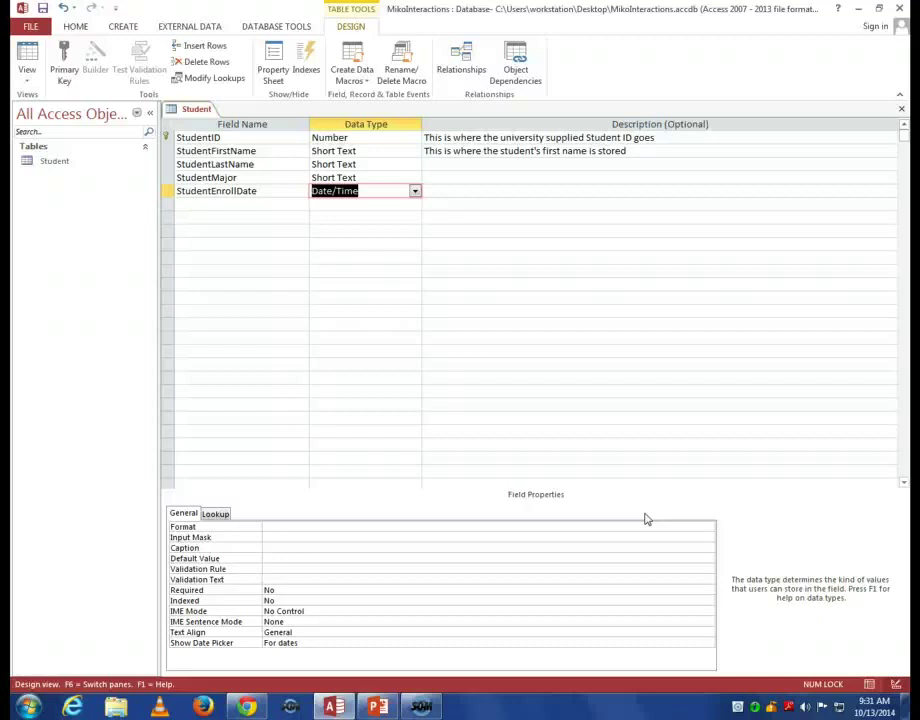
pyautogui.click(277, 537)
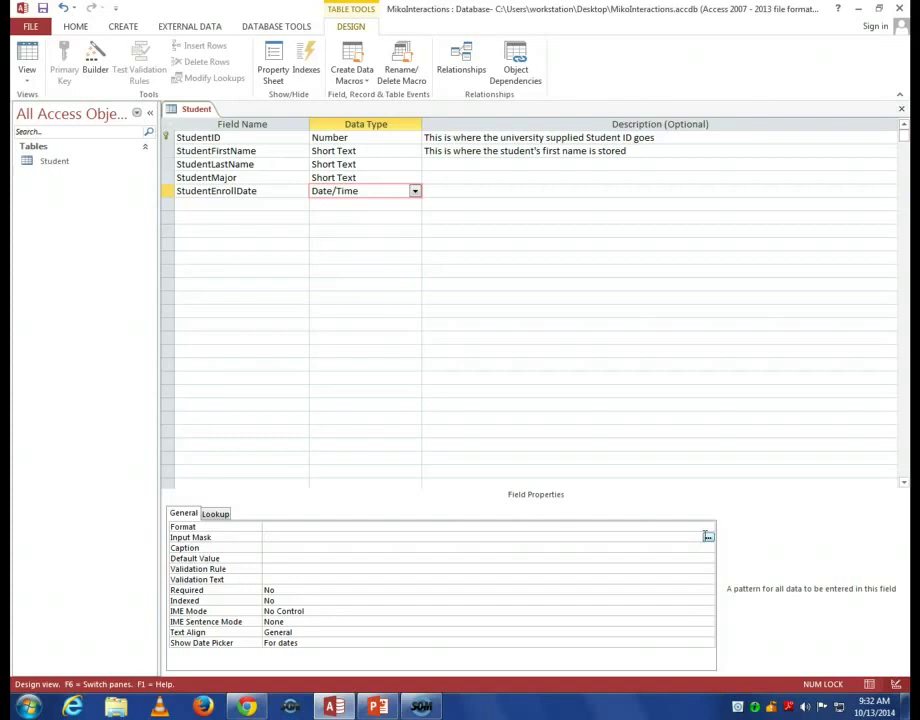
# Save the table and apply the Short Date input mask 99/99/0000;0;_ to StudentEnrollDate.
pyautogui.click(707, 538)
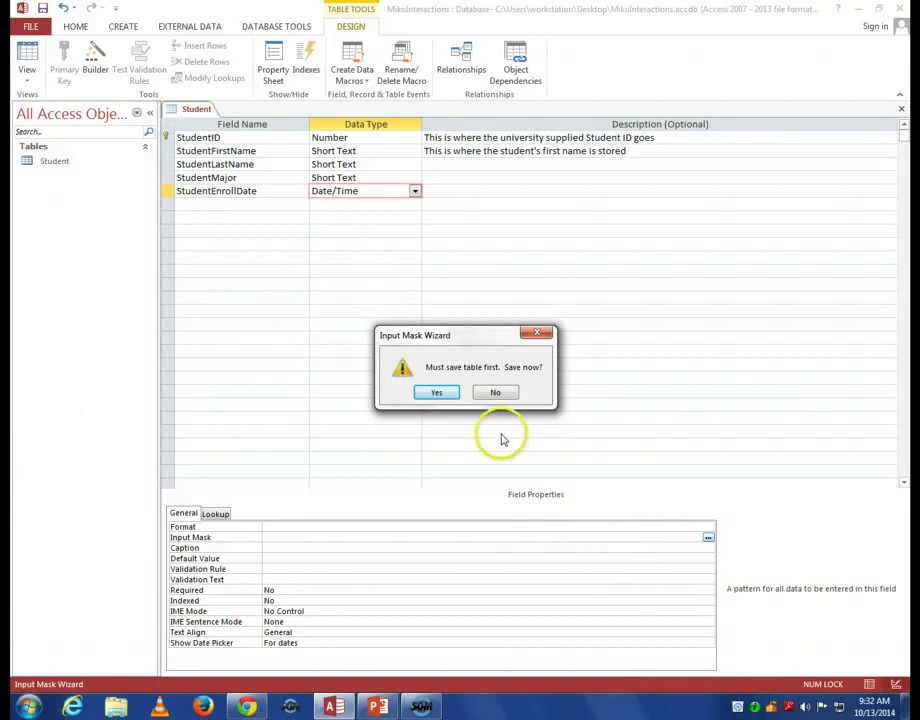
pyautogui.click(444, 392)
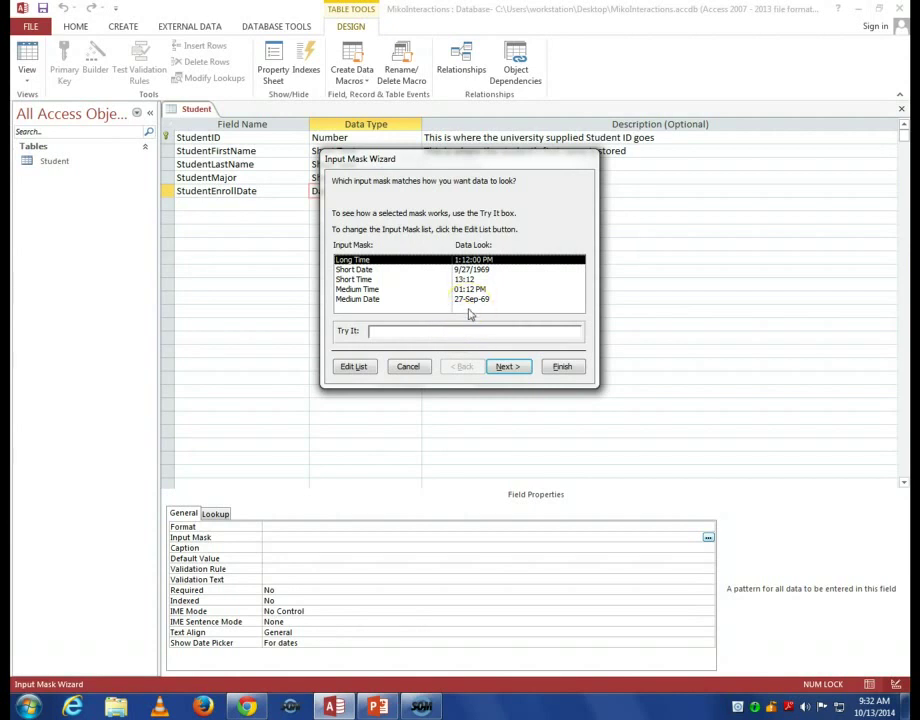
pyautogui.click(378, 270)
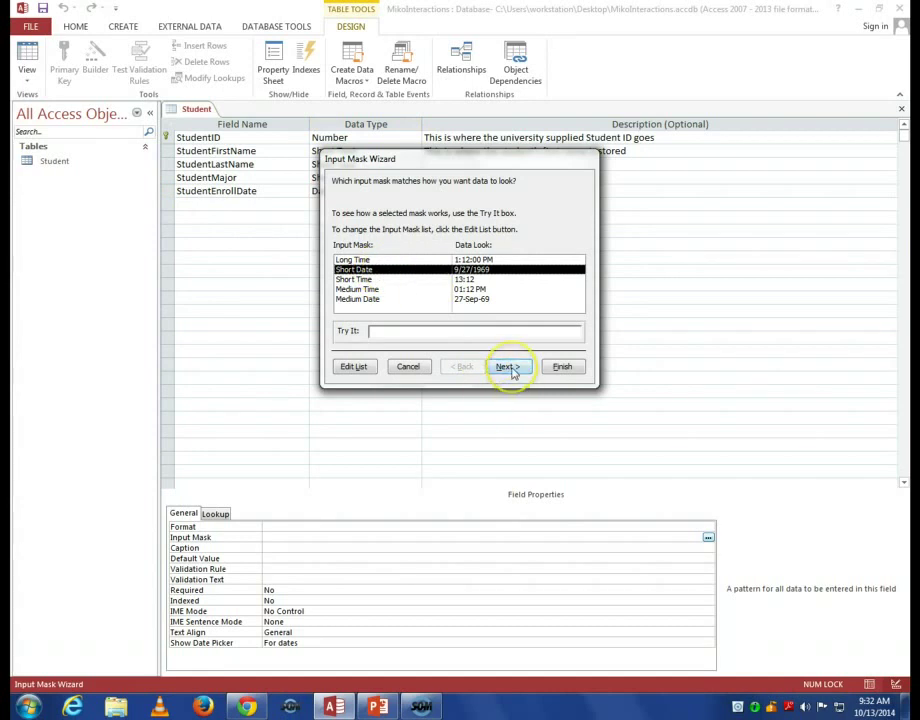
pyautogui.click(510, 368)
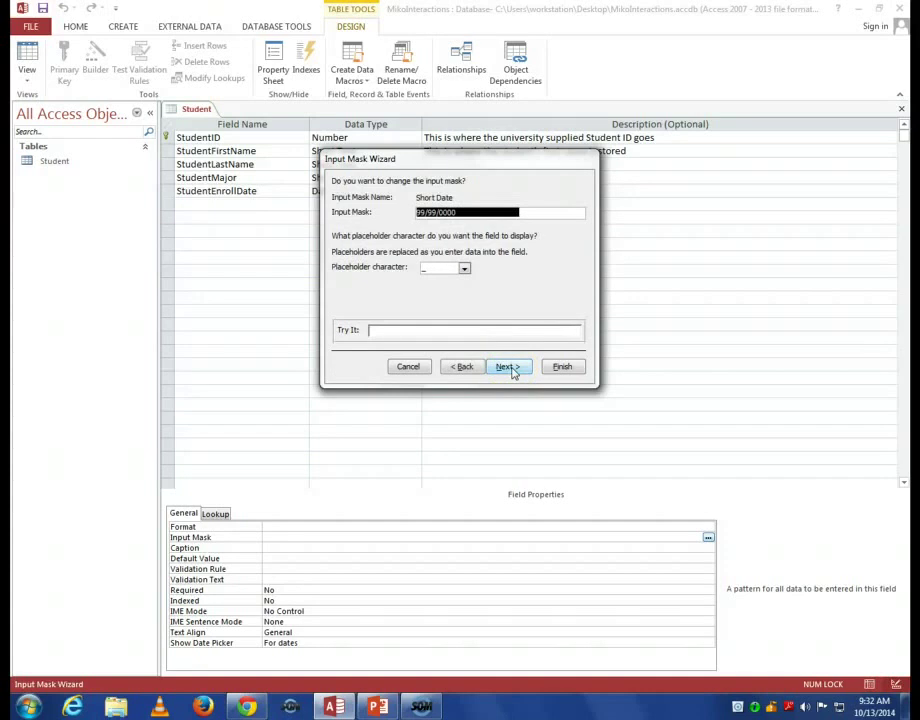
pyautogui.click(510, 369)
pyautogui.click(557, 367)
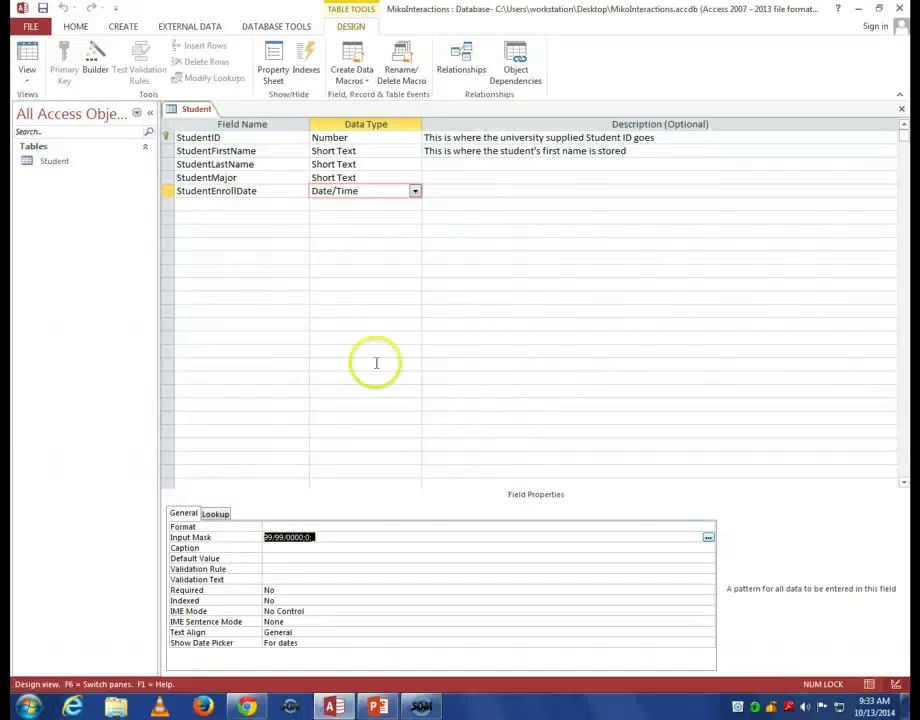
pyautogui.click(255, 212)
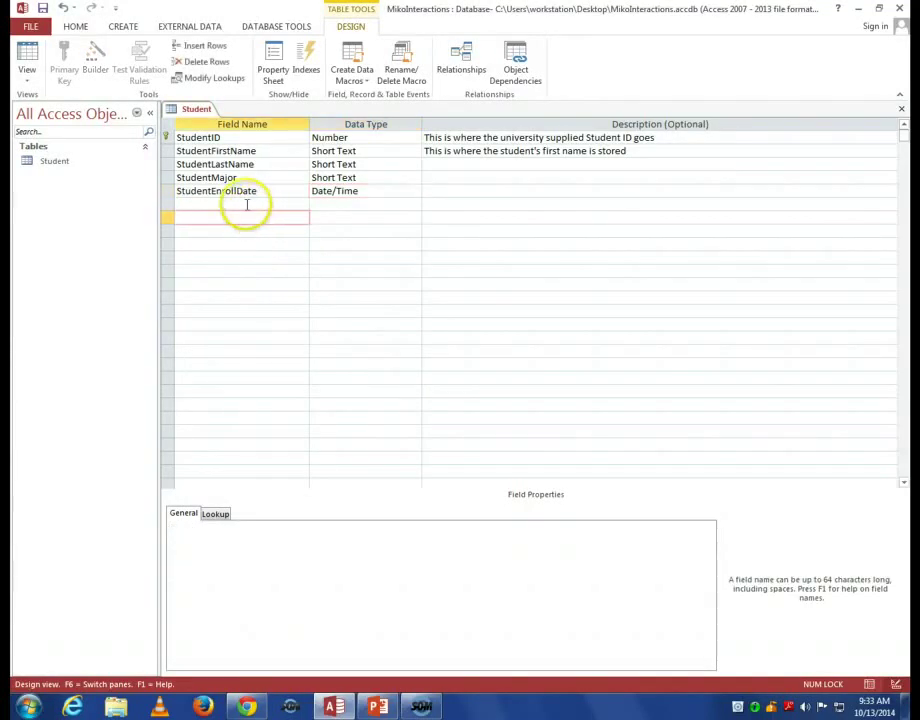
# Add StudentPhone as the sixth field, keeping the default Short Text type.
pyautogui.click(246, 203)
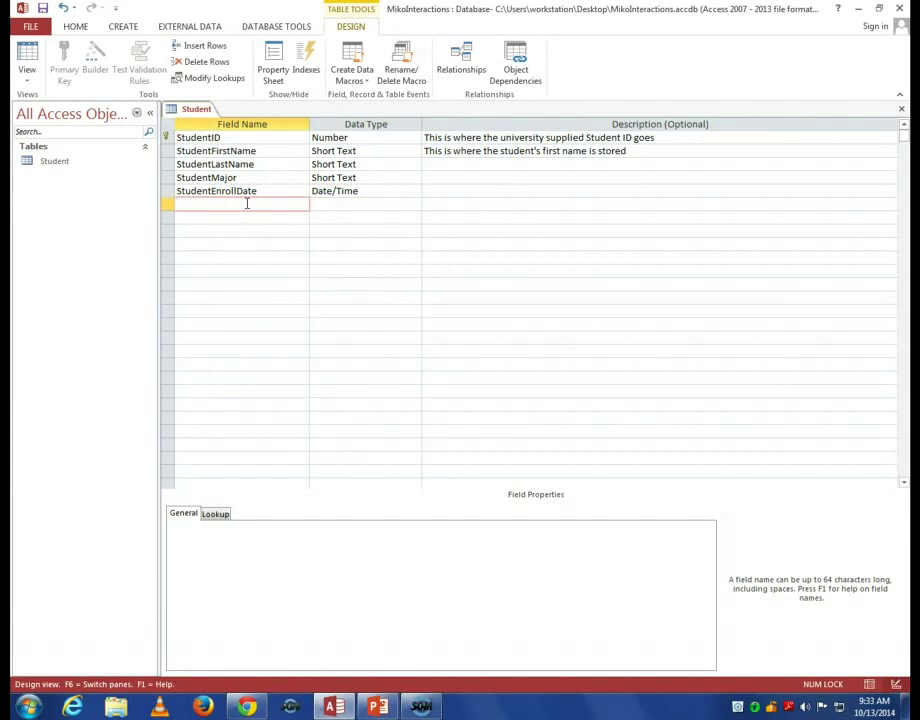
pyautogui.write('StudentPhone')
pyautogui.click(327, 207)
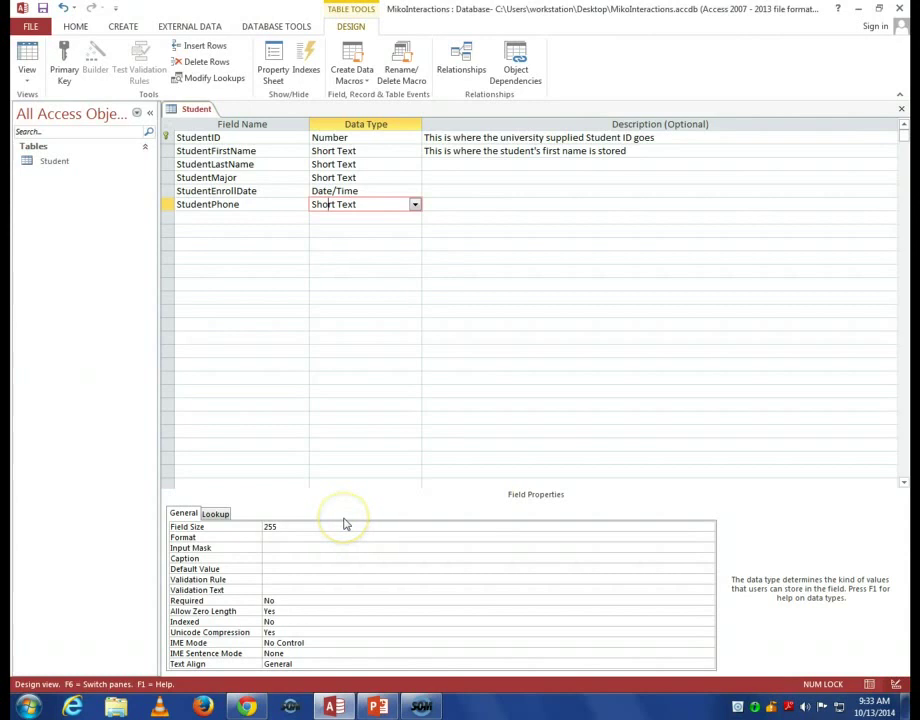
pyautogui.click(357, 548)
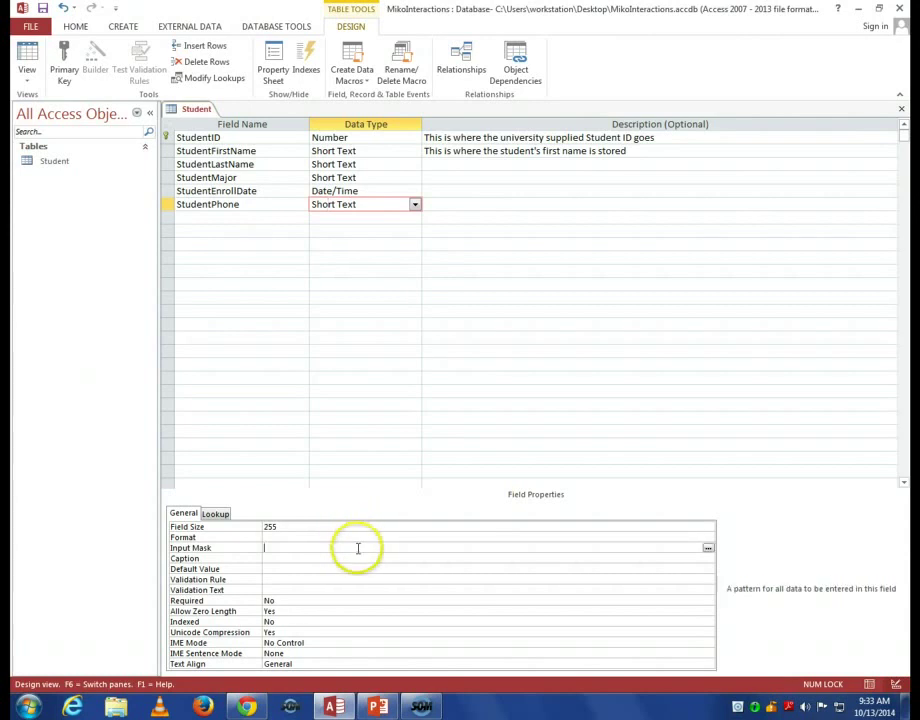
pyautogui.click(708, 549)
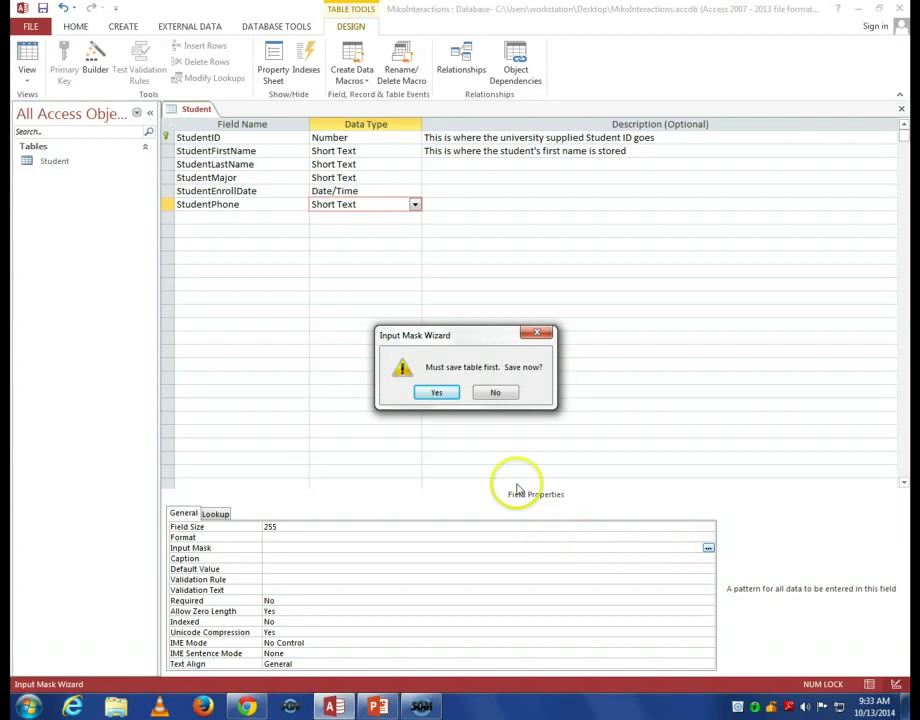
pyautogui.click(437, 392)
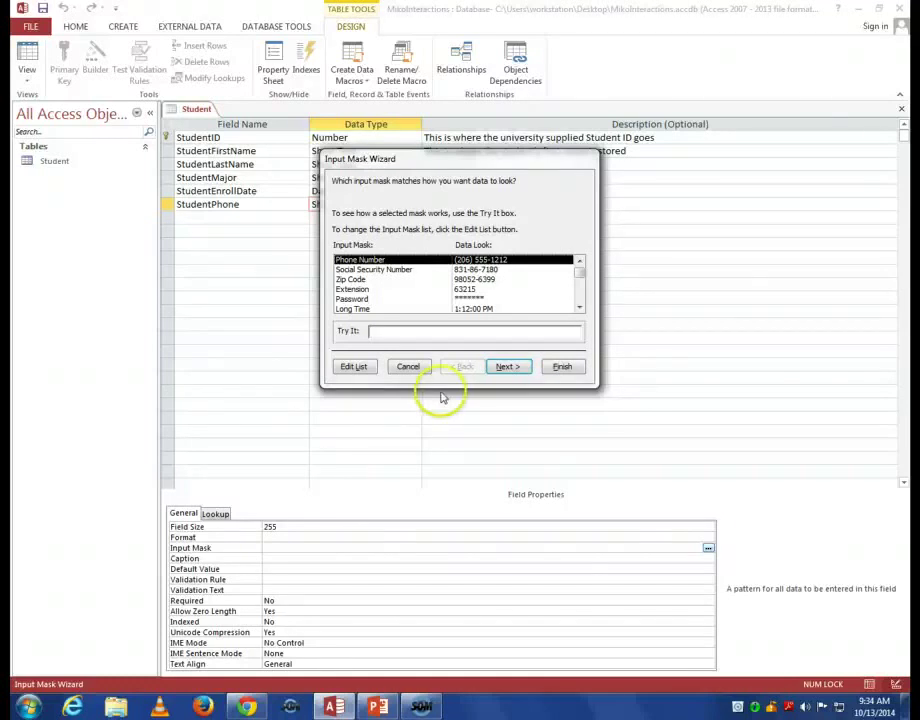
pyautogui.click(562, 367)
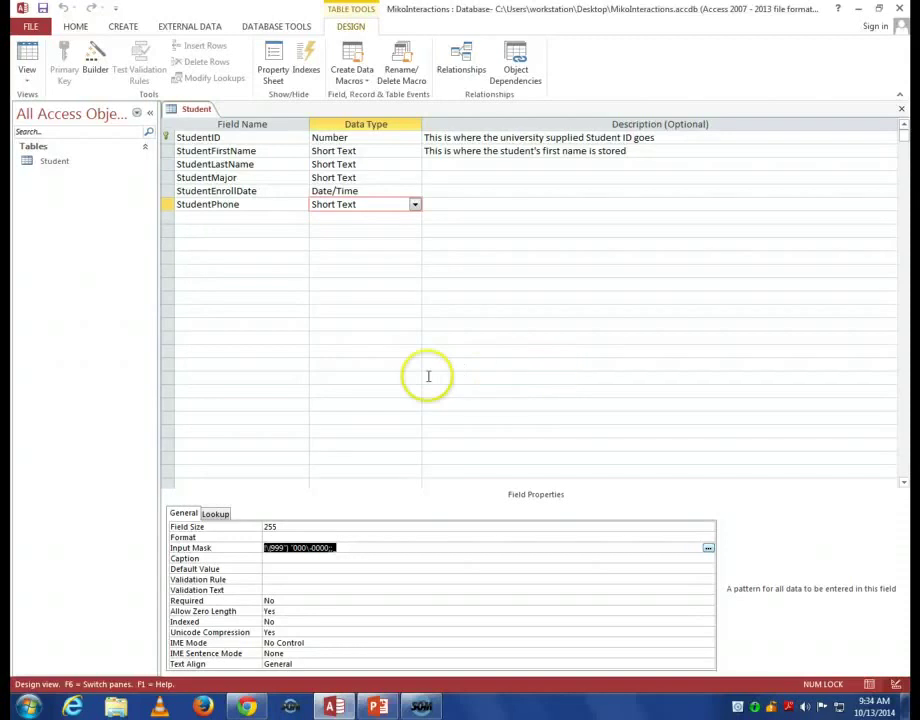
pyautogui.click(213, 218)
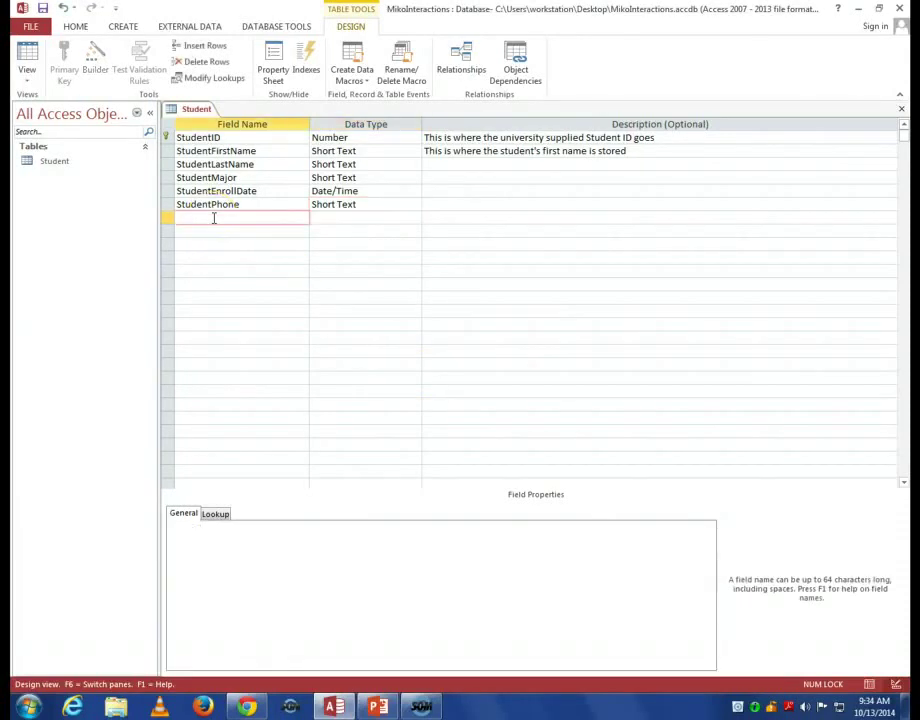
# Add StudentGender as the seventh field with the Short Text data type.
pyautogui.write('StudentE')
pyautogui.write('ender')
pyautogui.press('Tab')
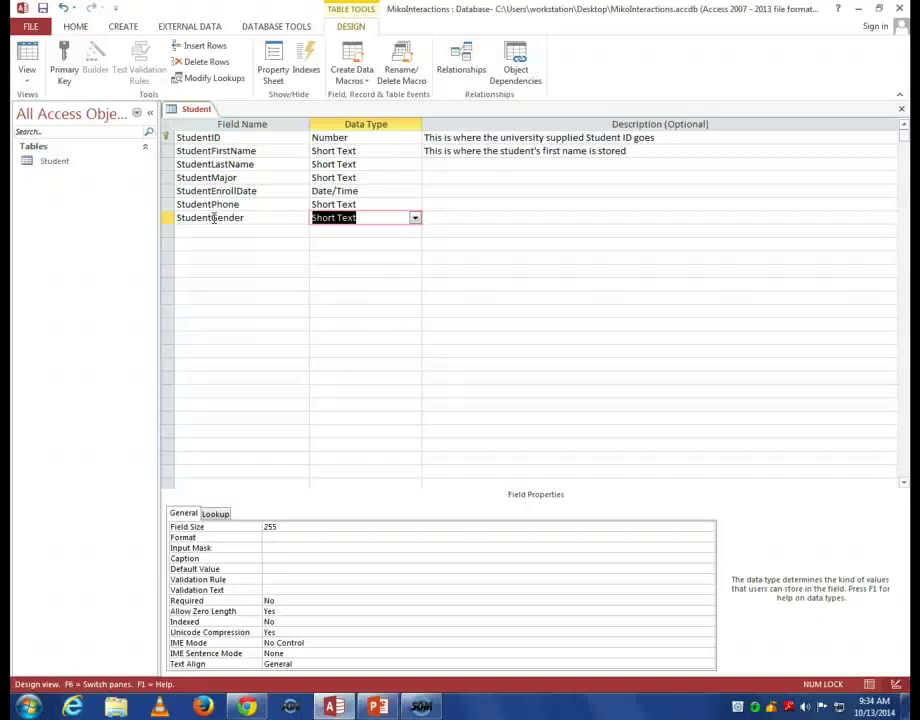
pyautogui.click(245, 530)
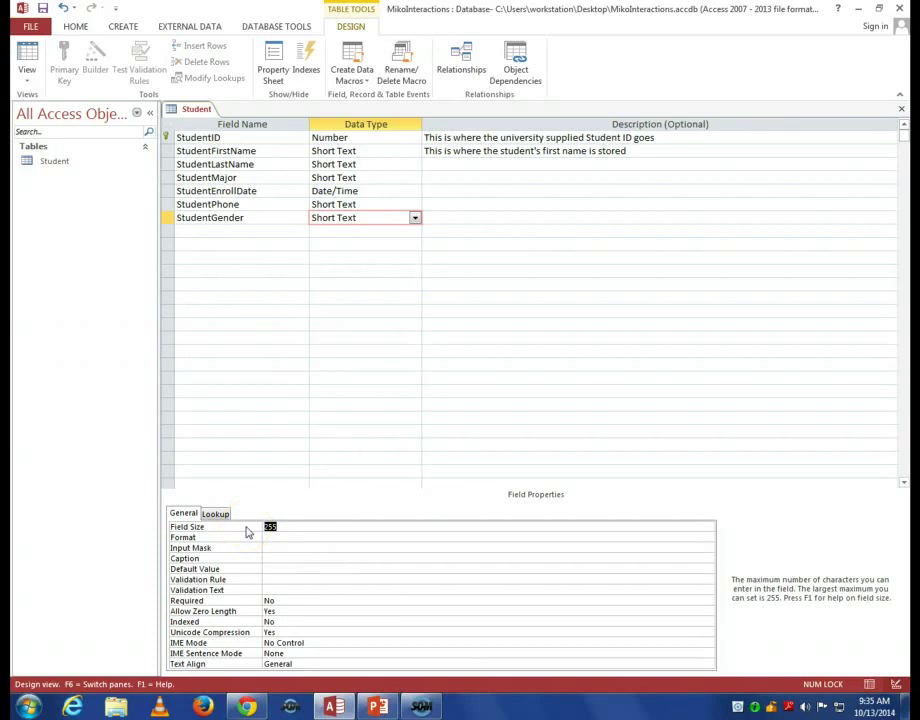
# Set StudentGender's field size to 1 and show its Lookup properties.
pyautogui.write('1')
pyautogui.click(215, 514)
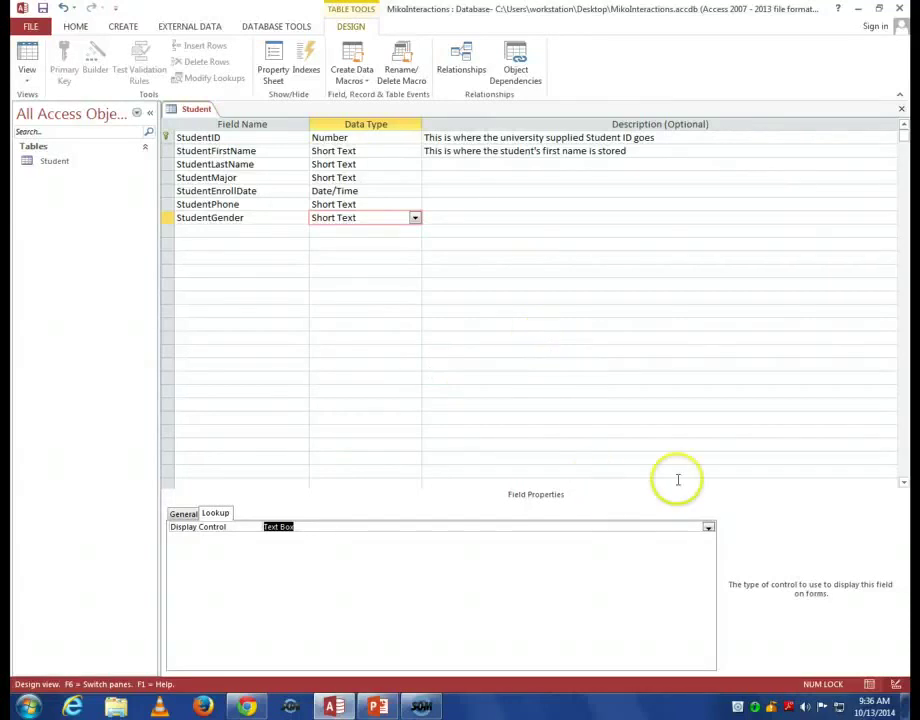
# Set StudentGender's Display Control to Combo Box and its Row Source Type to Value List.
pyautogui.click(708, 528)
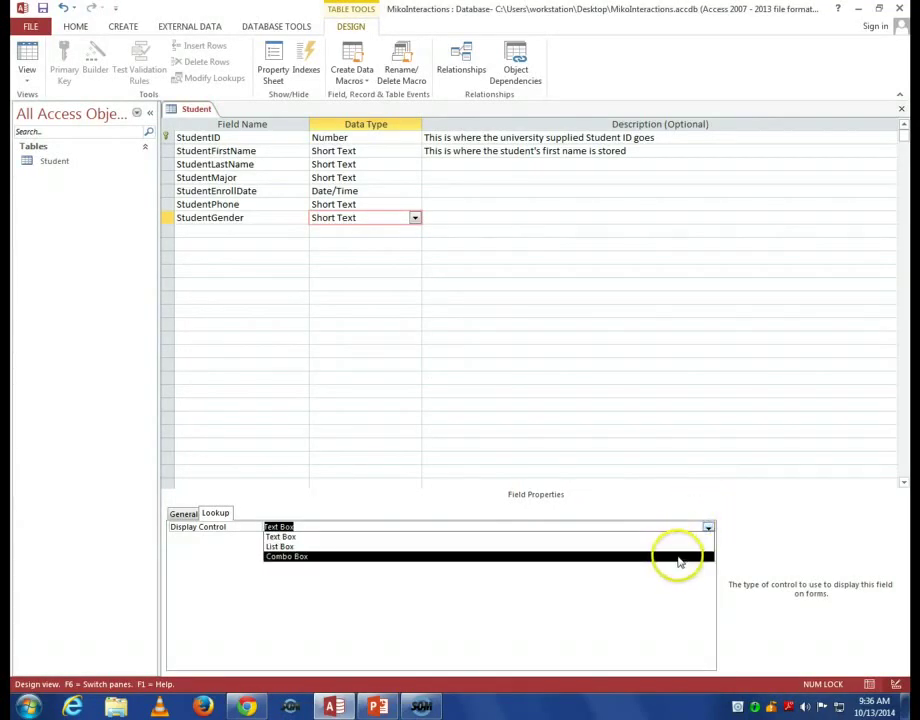
pyautogui.click(678, 557)
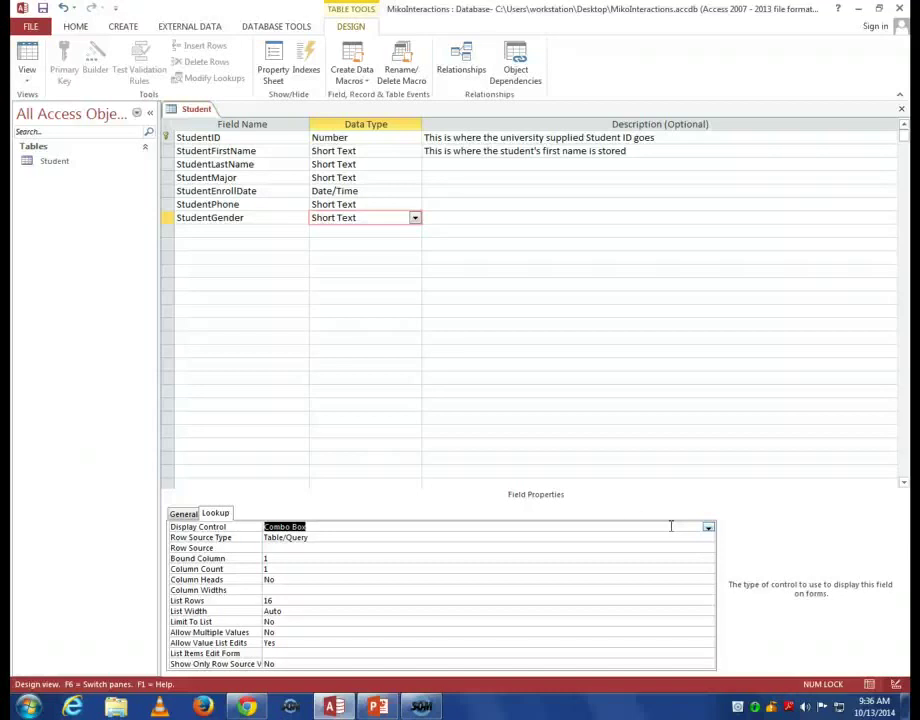
pyautogui.click(601, 537)
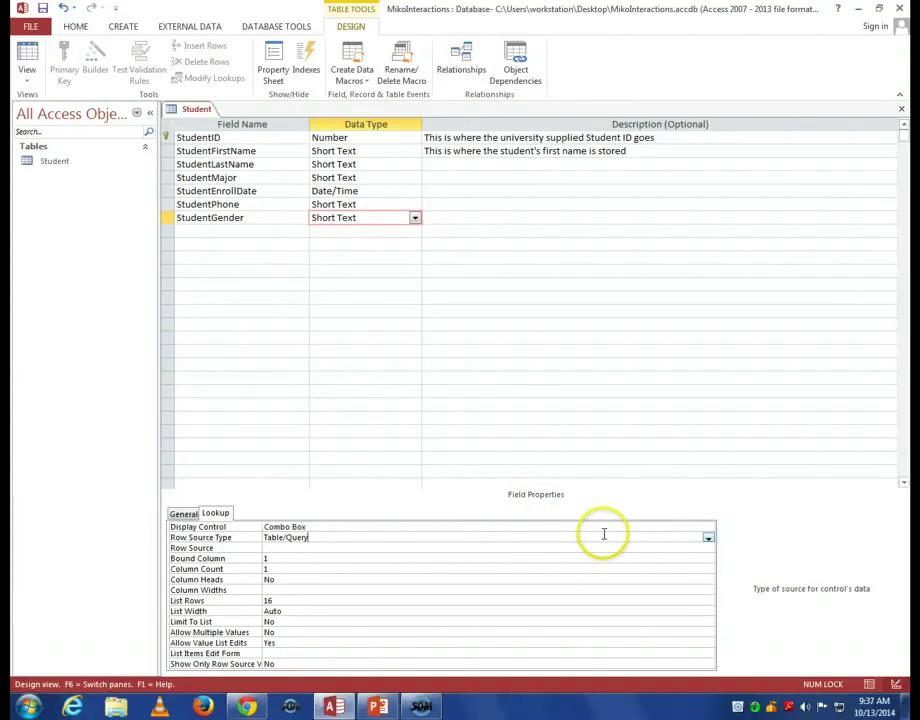
pyautogui.click(708, 539)
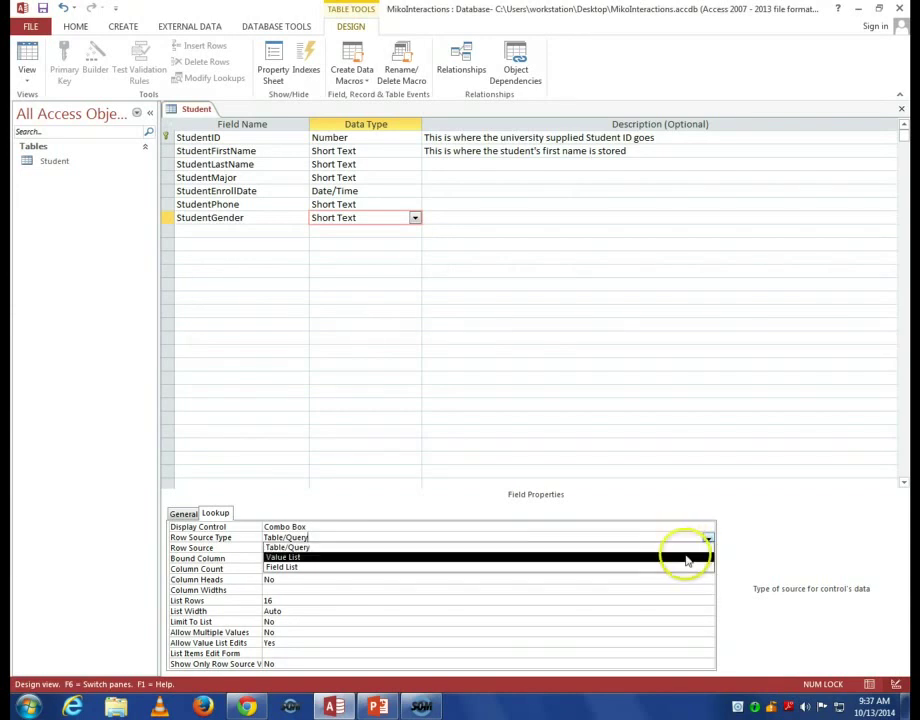
pyautogui.click(687, 557)
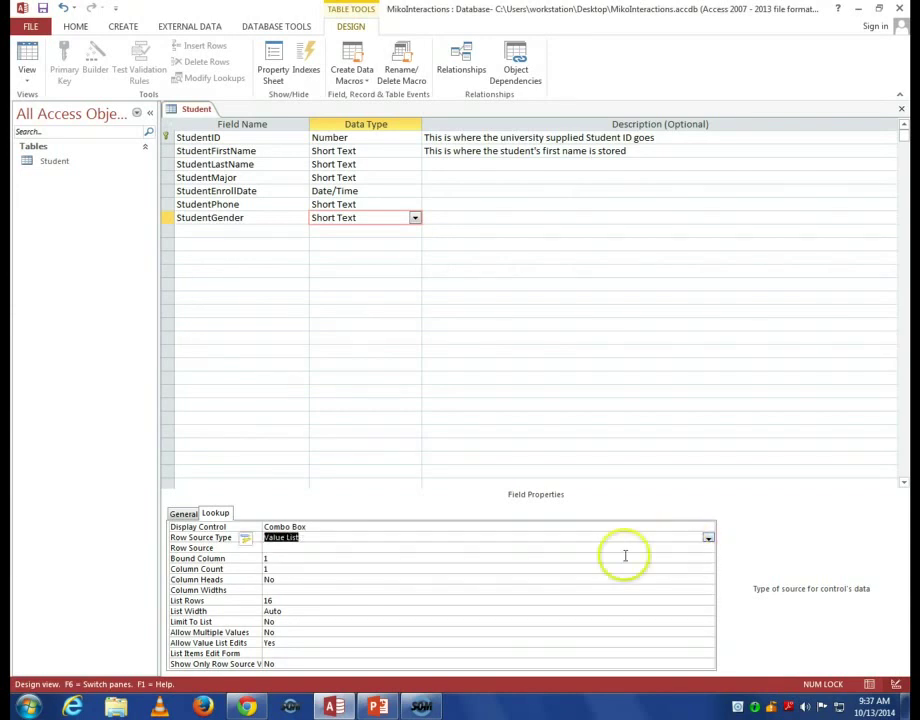
# Enter F,M,O as StudentGender's Row Source and commit the lookup settings.
pyautogui.click(344, 550)
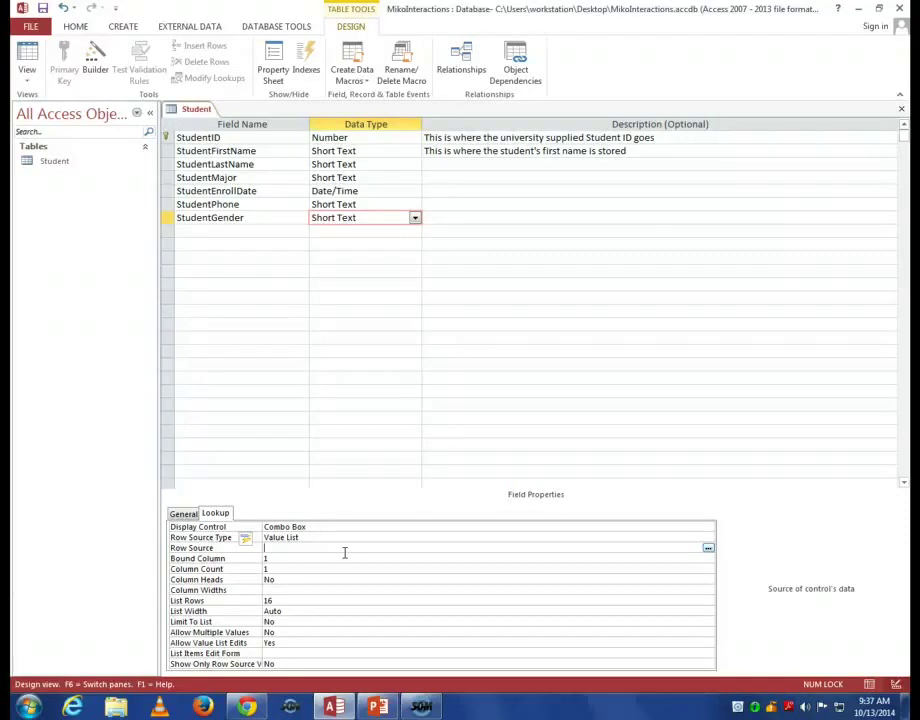
pyautogui.write('F,M')
pyautogui.write(',O')
pyautogui.click(357, 418)
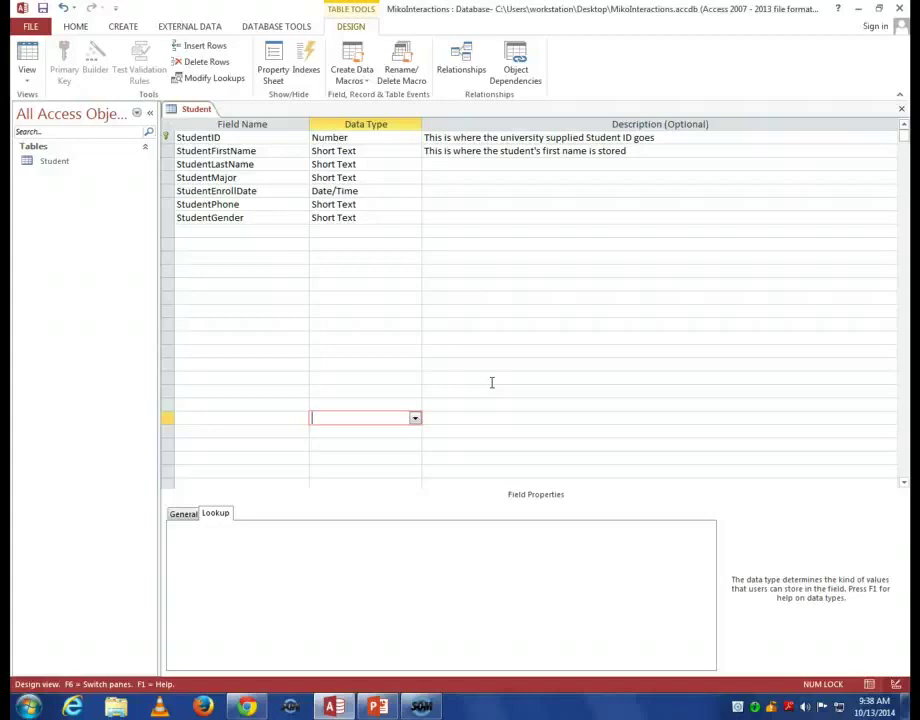
# Create a new blank table, Table1, alongside the Student table.
pyautogui.click(123, 32)
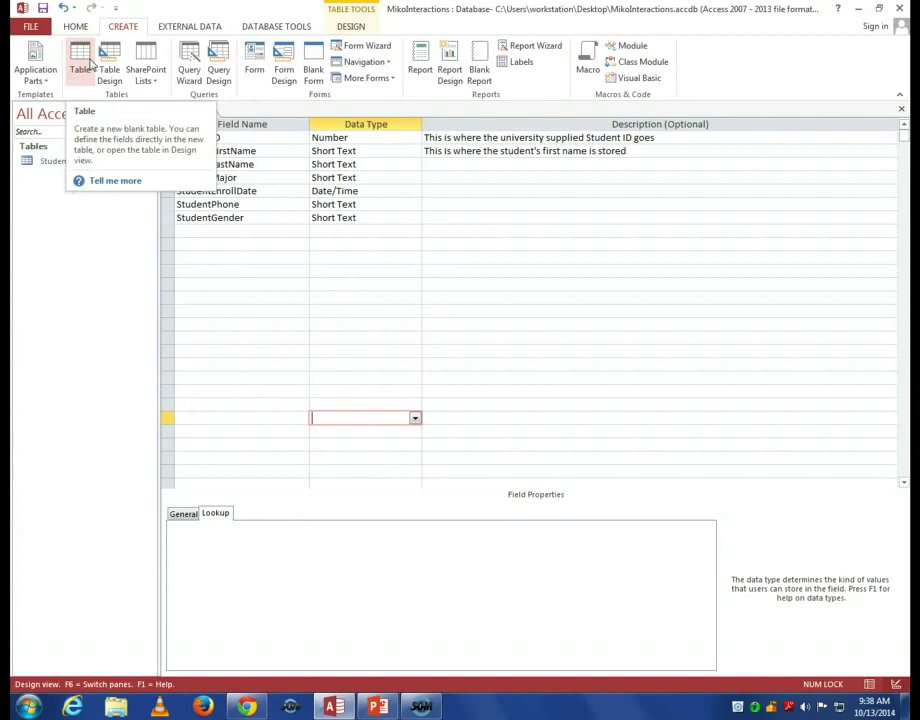
pyautogui.click(89, 64)
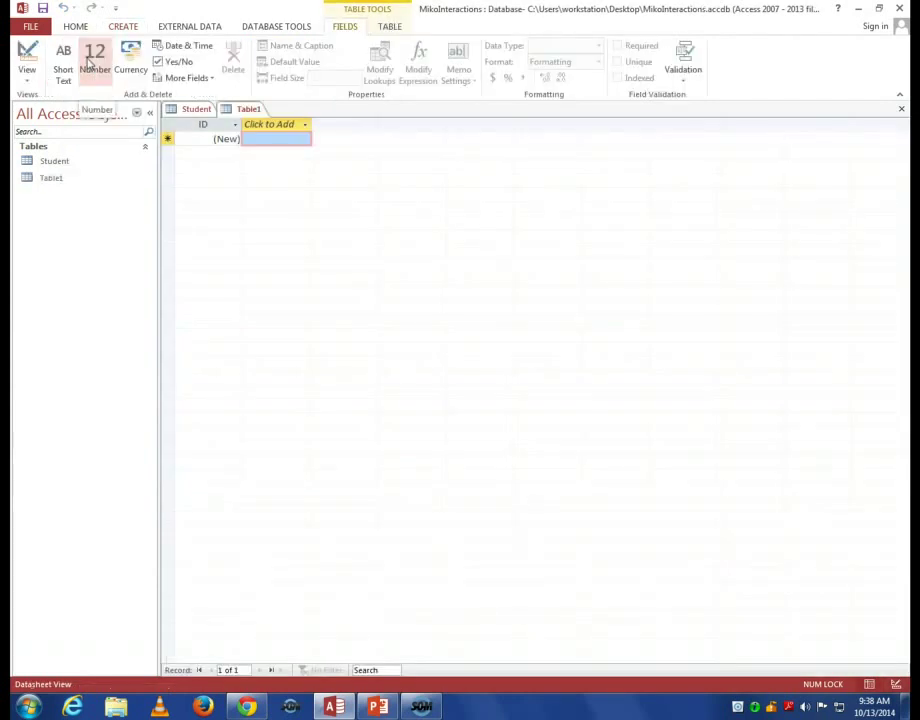
pyautogui.click(185, 112)
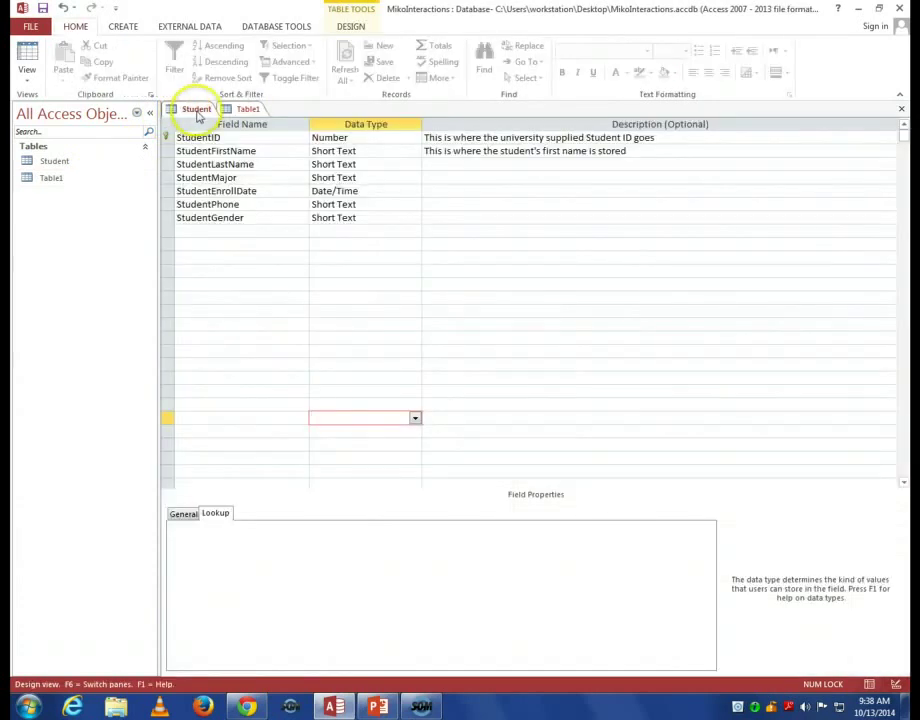
pyautogui.click(240, 112)
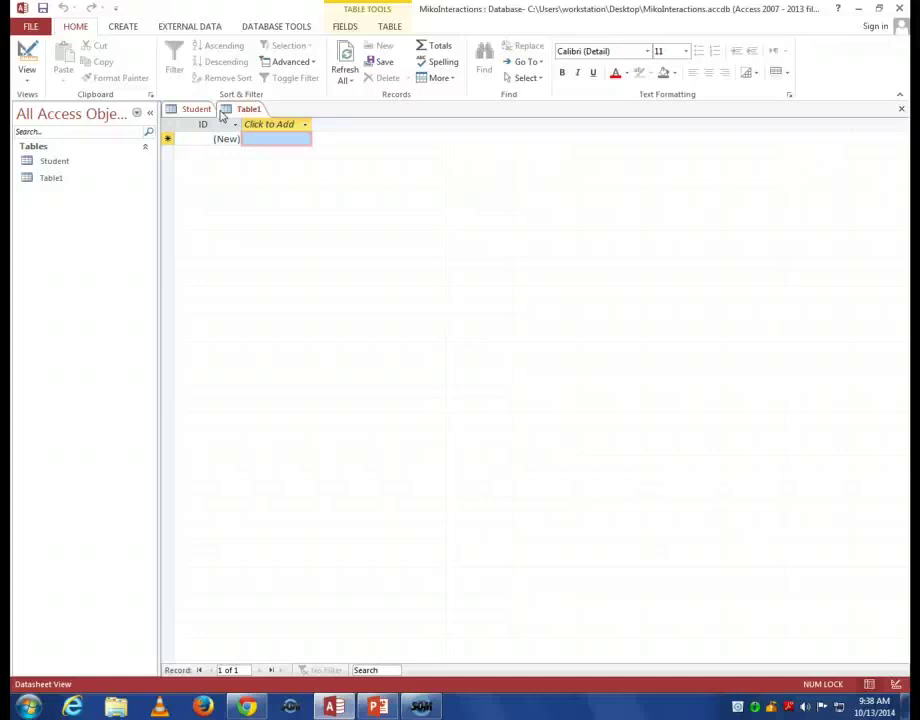
# Switch Table1 to Design view, saving it as Interactions.
pyautogui.click(31, 88)
pyautogui.click(33, 130)
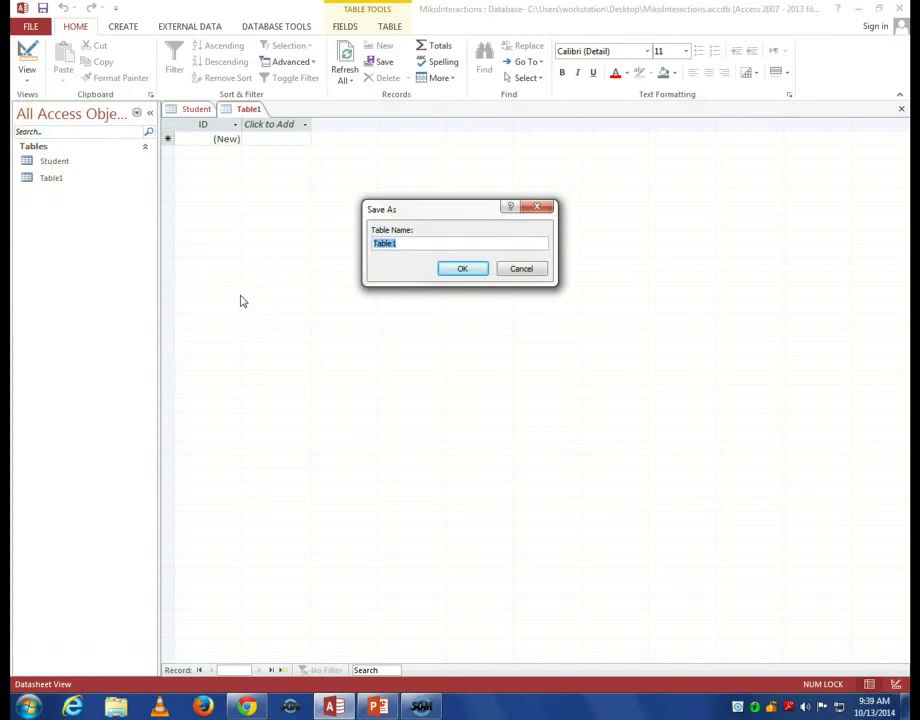
pyautogui.write('Interactions')
pyautogui.press('Return')
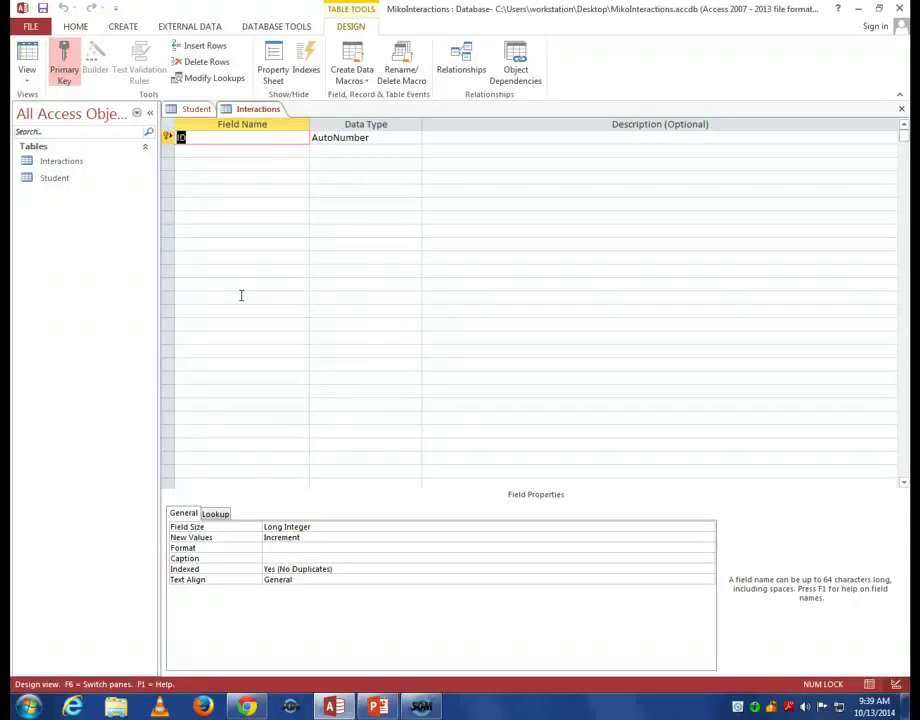
# Rename the ID field to InteractionID and add InteractionStudentID as the second field.
pyautogui.click(230, 295)
pyautogui.write('Interaction')
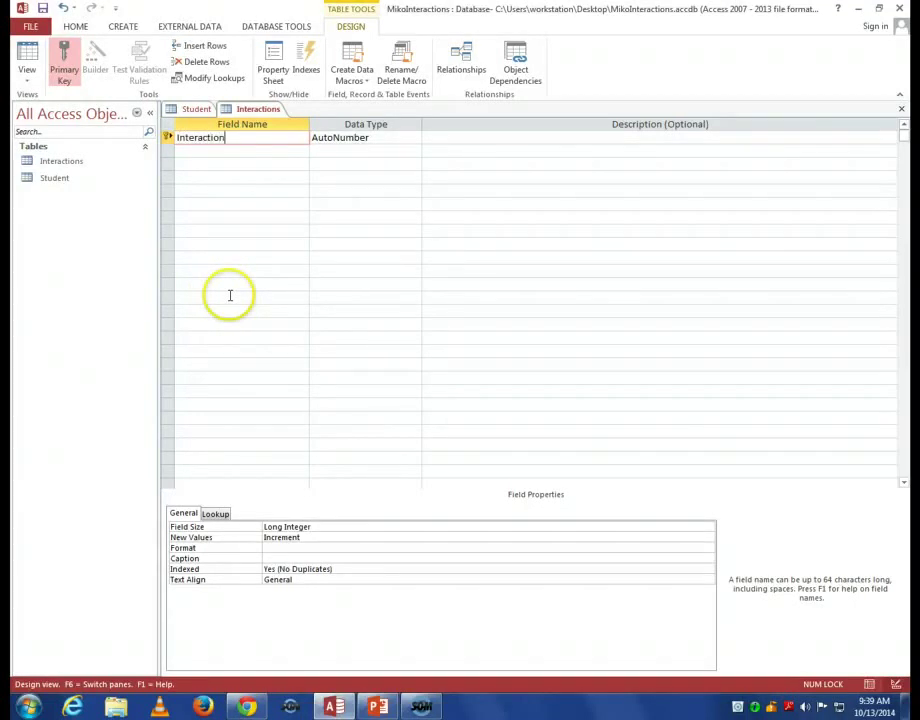
pyautogui.write('ID')
pyautogui.click(241, 151)
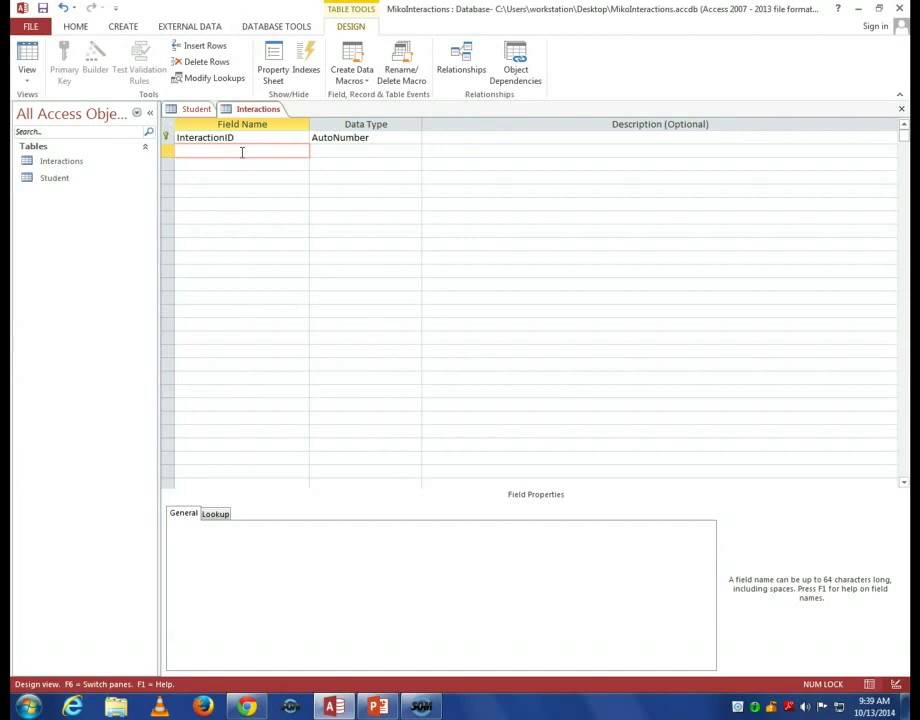
pyautogui.write('InteractionStudentID')
pyautogui.press('Tab')
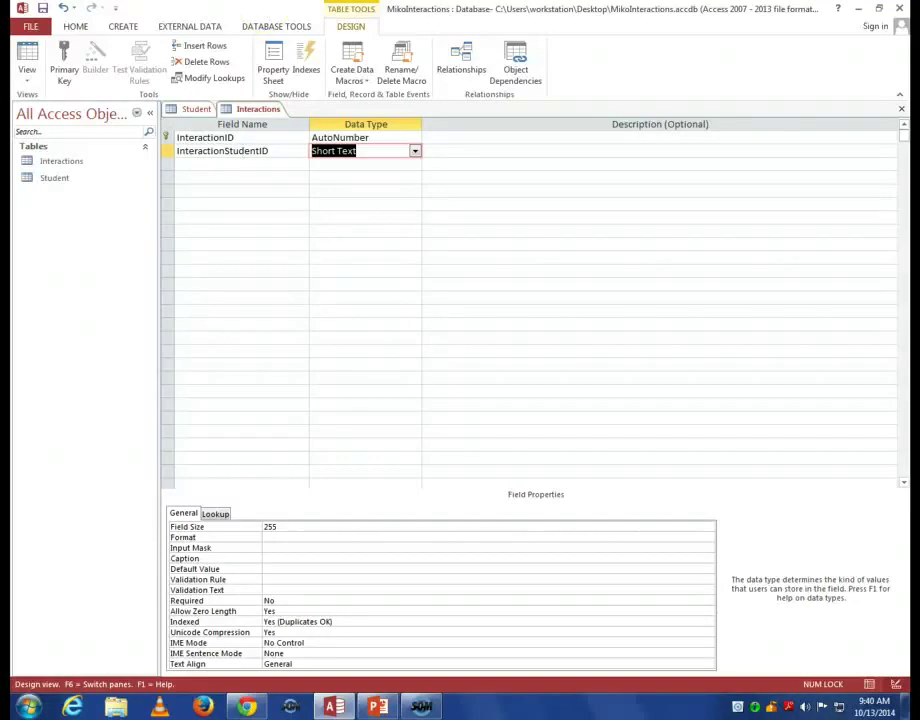
# Change InteractionStudentID's data type from Short Text to Number (Long Integer).
pyautogui.click(413, 151)
pyautogui.click(414, 152)
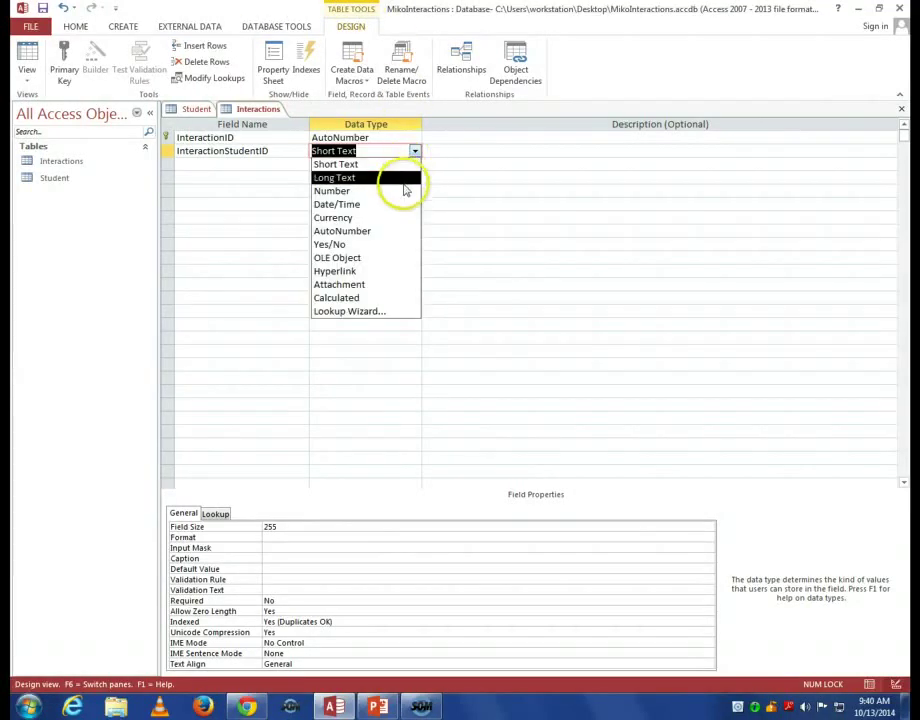
pyautogui.click(403, 191)
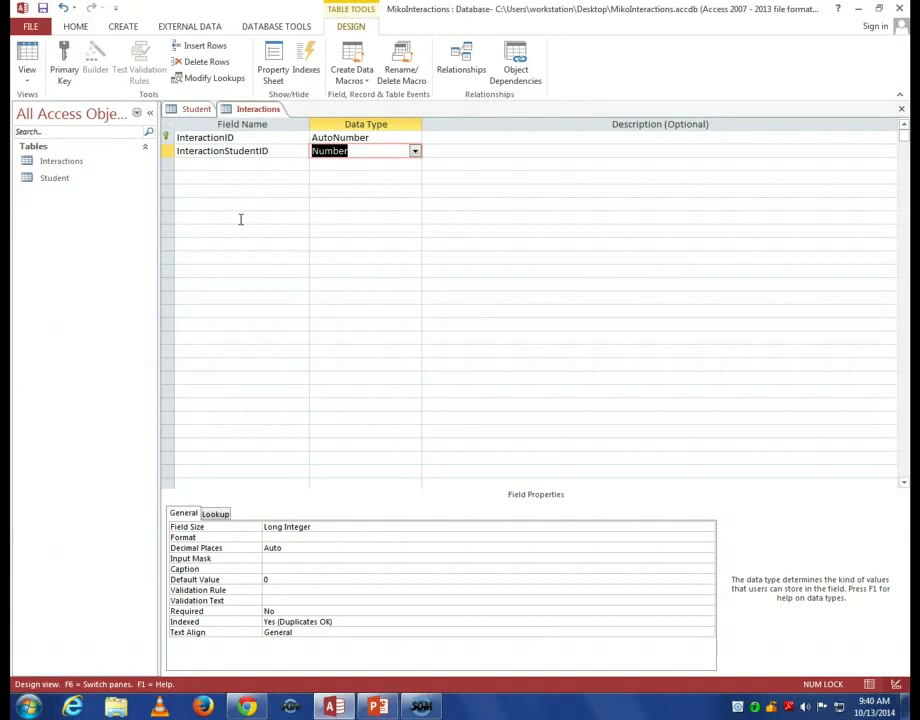
# Add InteractionDate as the third field with the Date/Time data type.
pyautogui.click(211, 164)
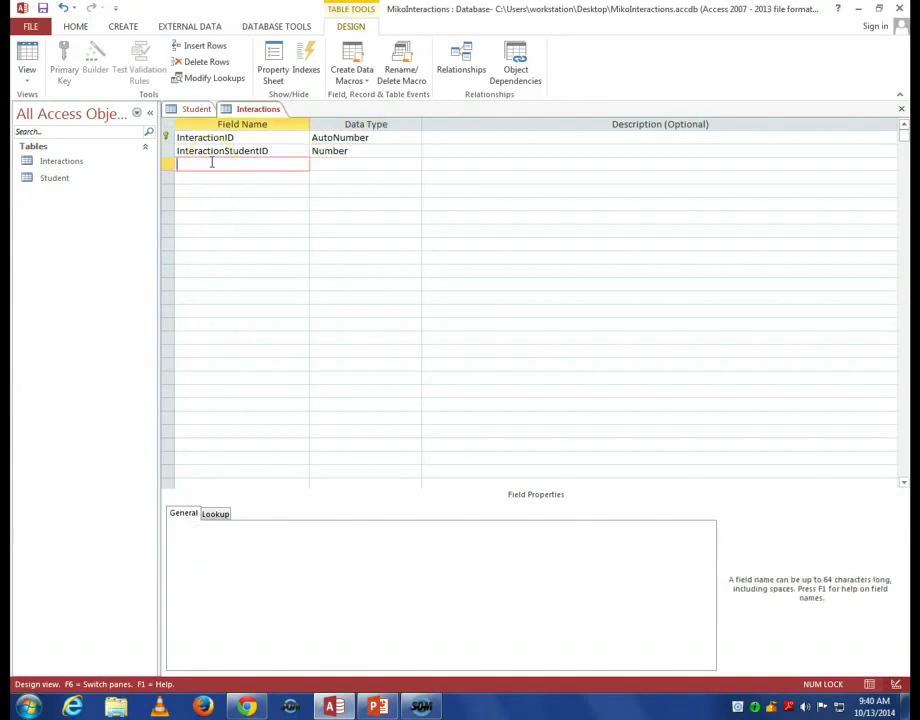
pyautogui.write('InteractionDate')
pyautogui.click(367, 163)
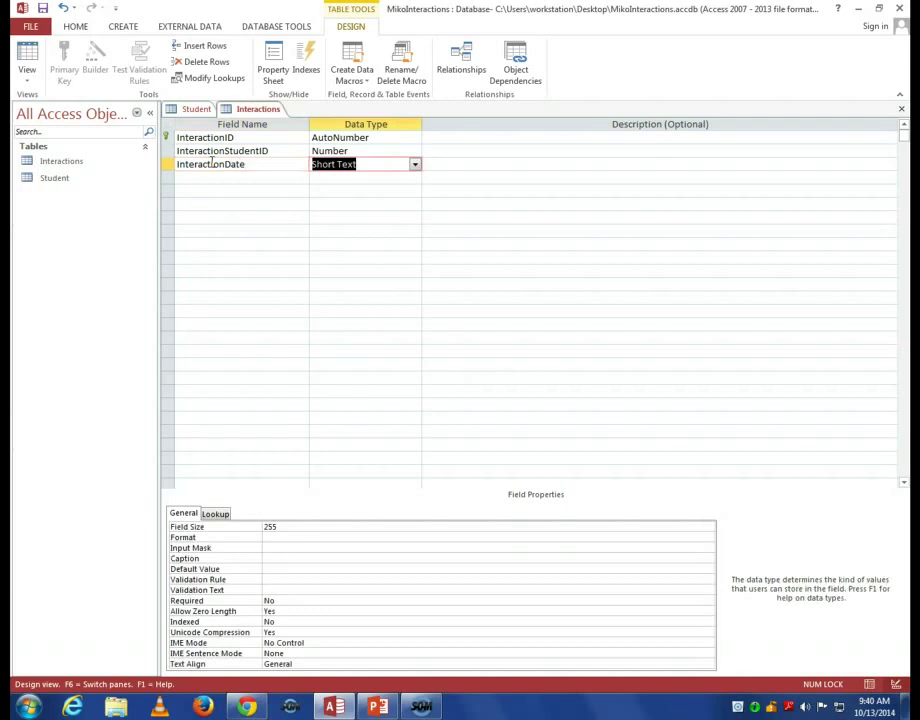
pyautogui.click(369, 164)
pyautogui.click(414, 165)
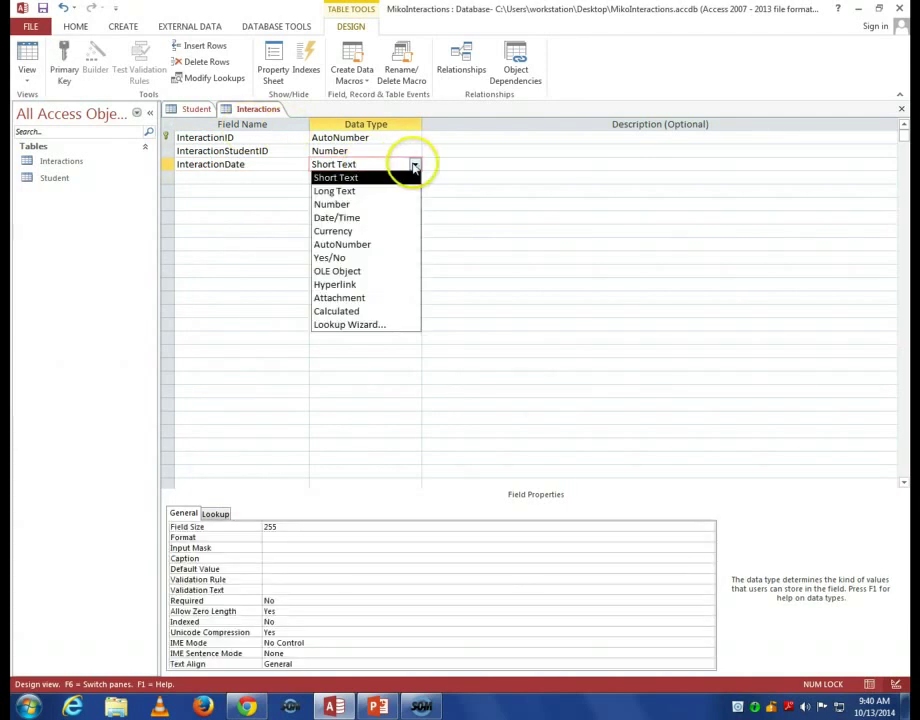
pyautogui.click(404, 218)
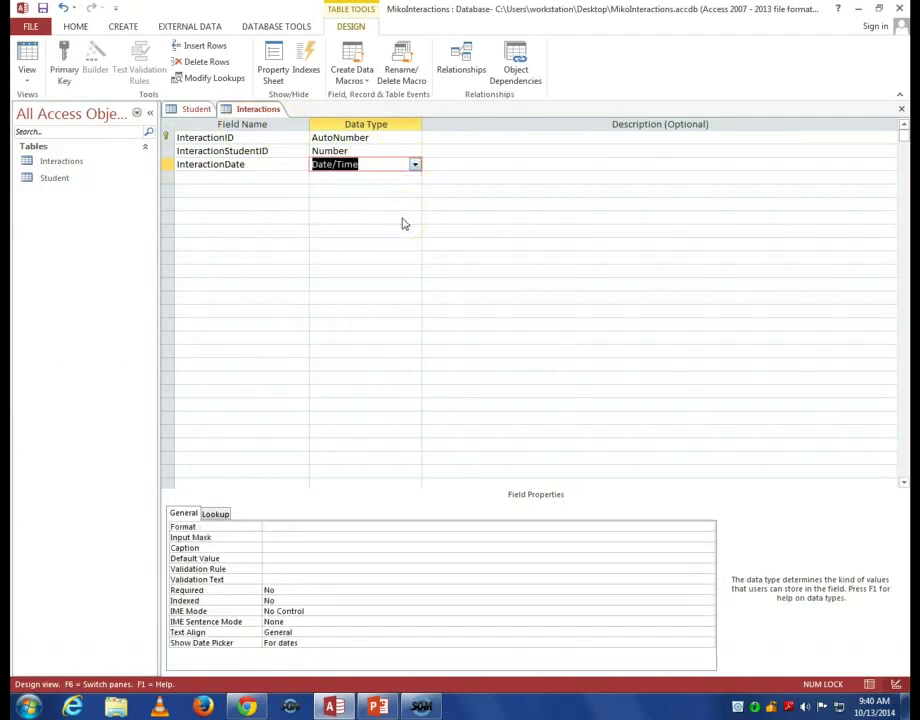
# Save the table and give InteractionDate the Short Date input mask 99/99/0000;0;_.
pyautogui.click(391, 538)
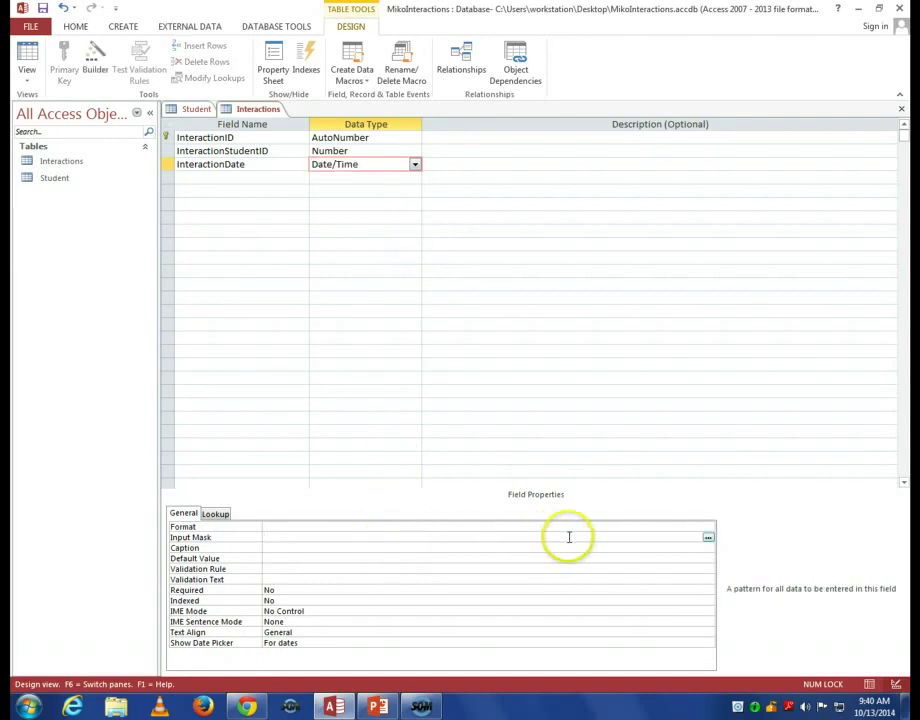
pyautogui.click(711, 546)
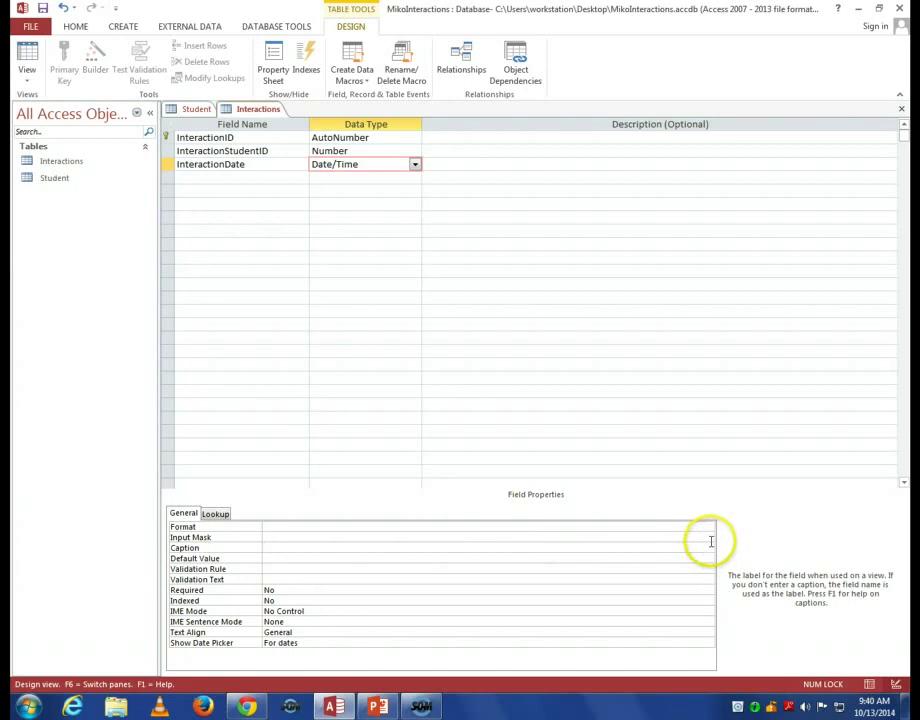
pyautogui.click(708, 538)
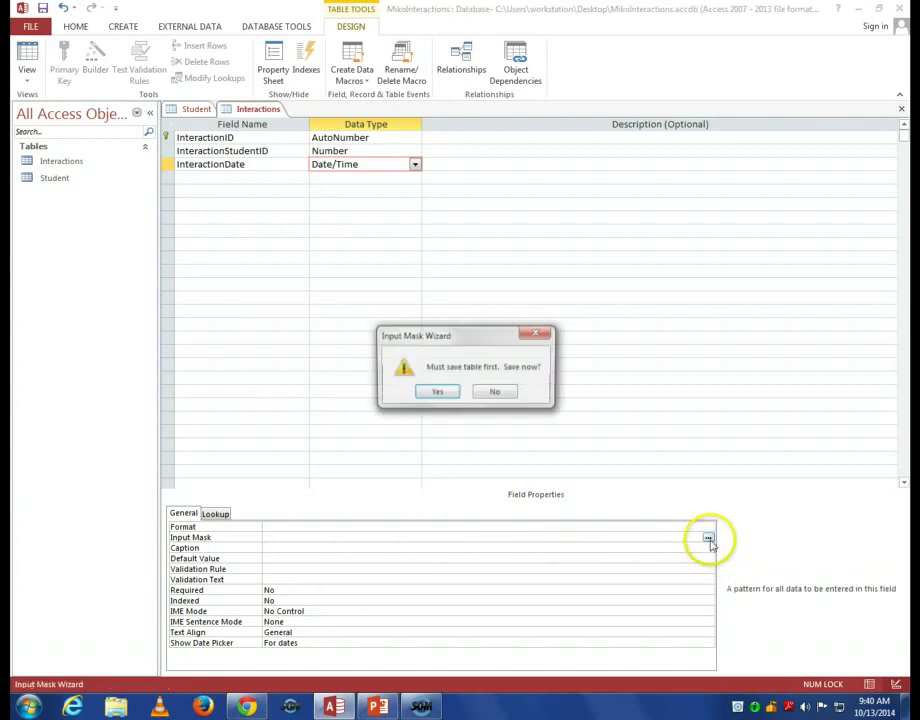
pyautogui.click(436, 394)
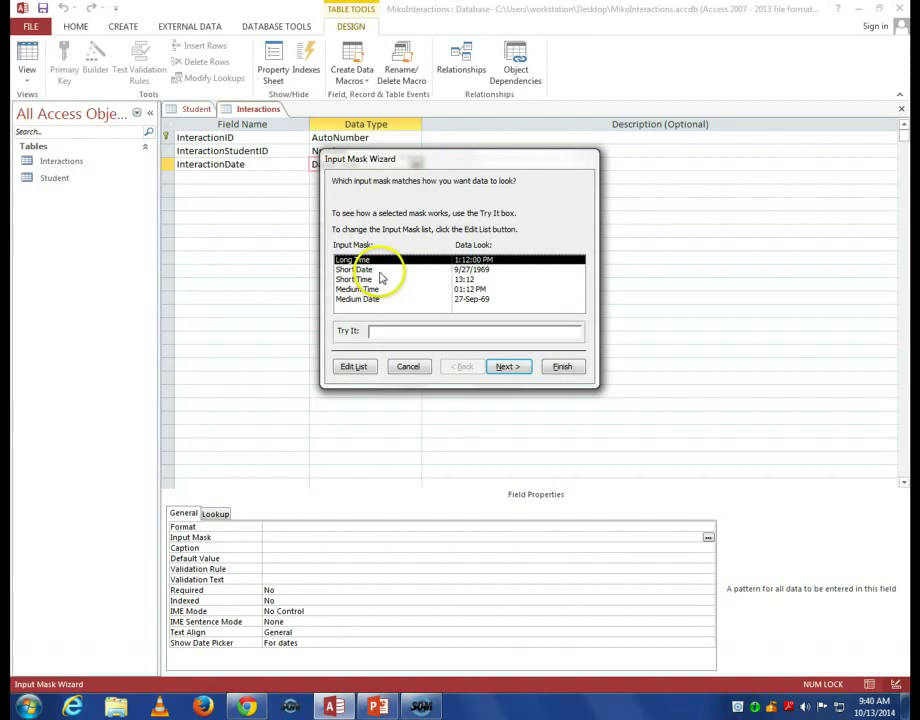
pyautogui.click(380, 272)
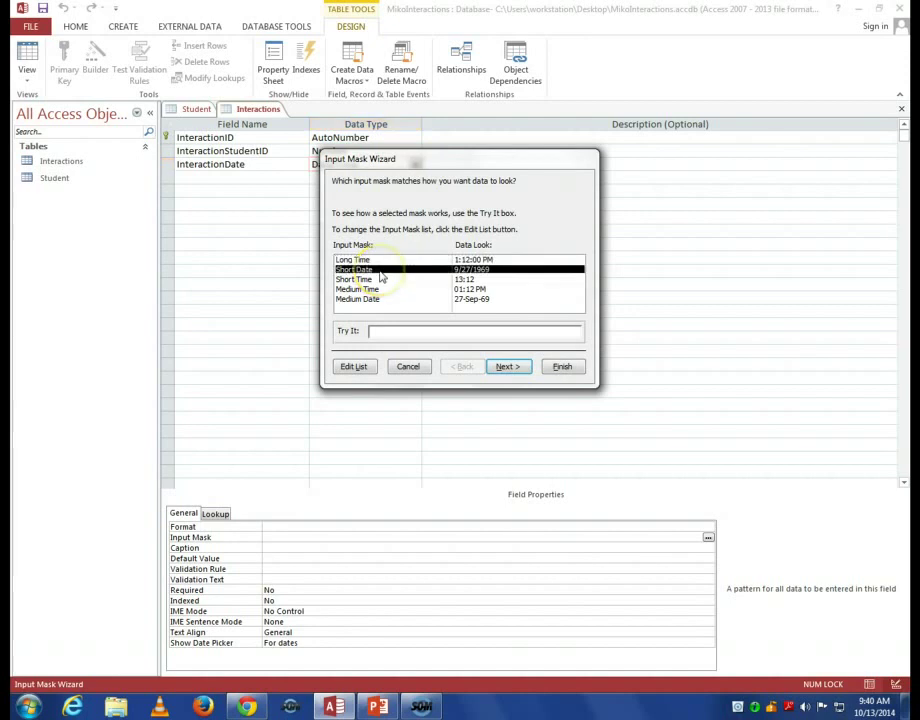
pyautogui.click(558, 368)
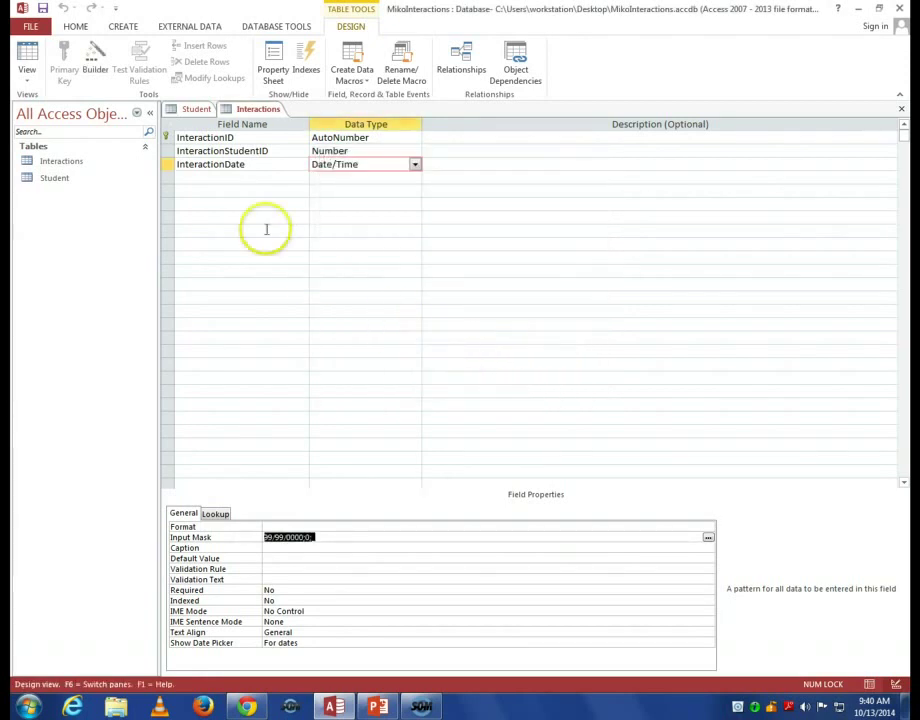
pyautogui.click(242, 178)
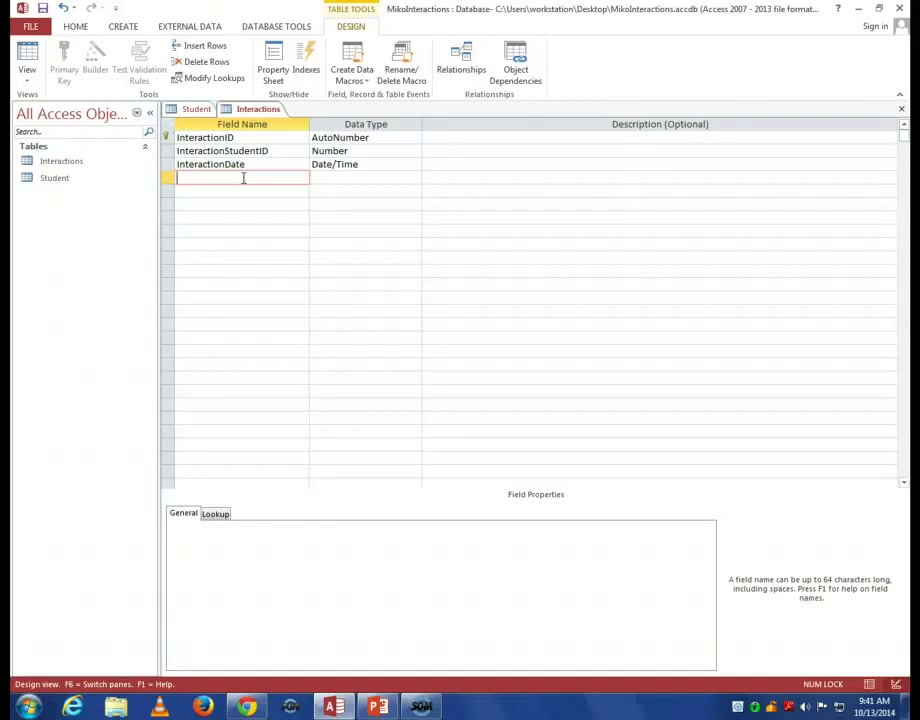
# Add InteractionSubject as the fourth field with the Long Text data type.
pyautogui.write('InteractionSubject')
pyautogui.press('Tab')
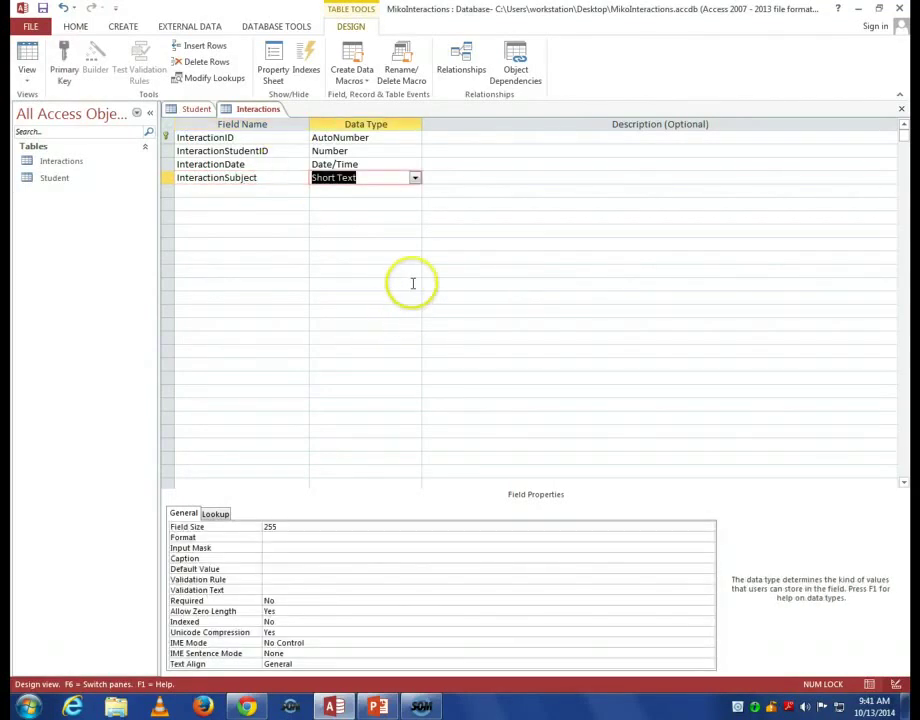
pyautogui.click(415, 178)
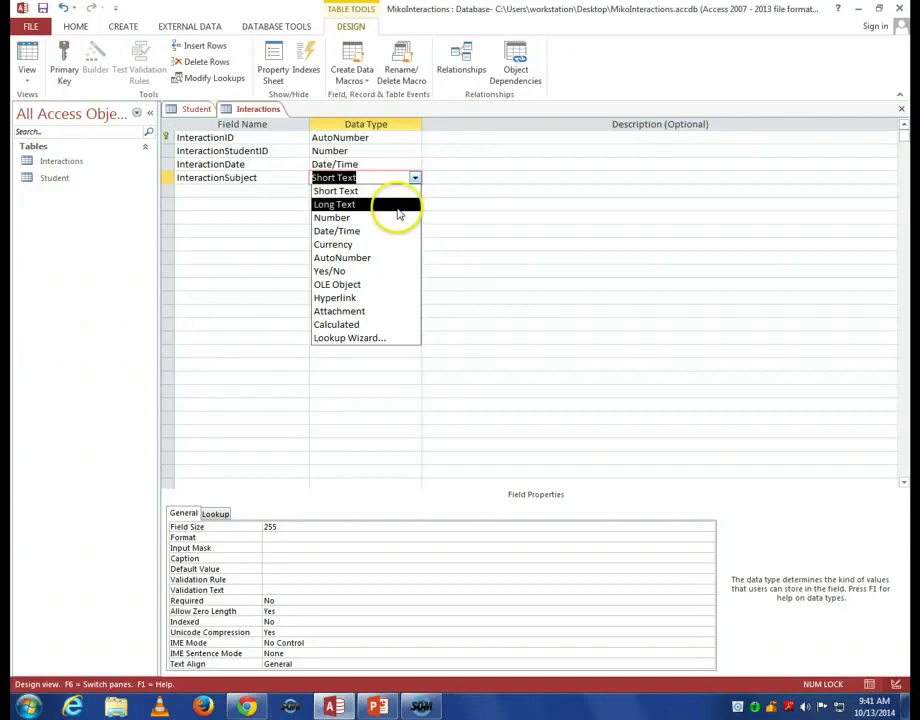
pyautogui.click(398, 205)
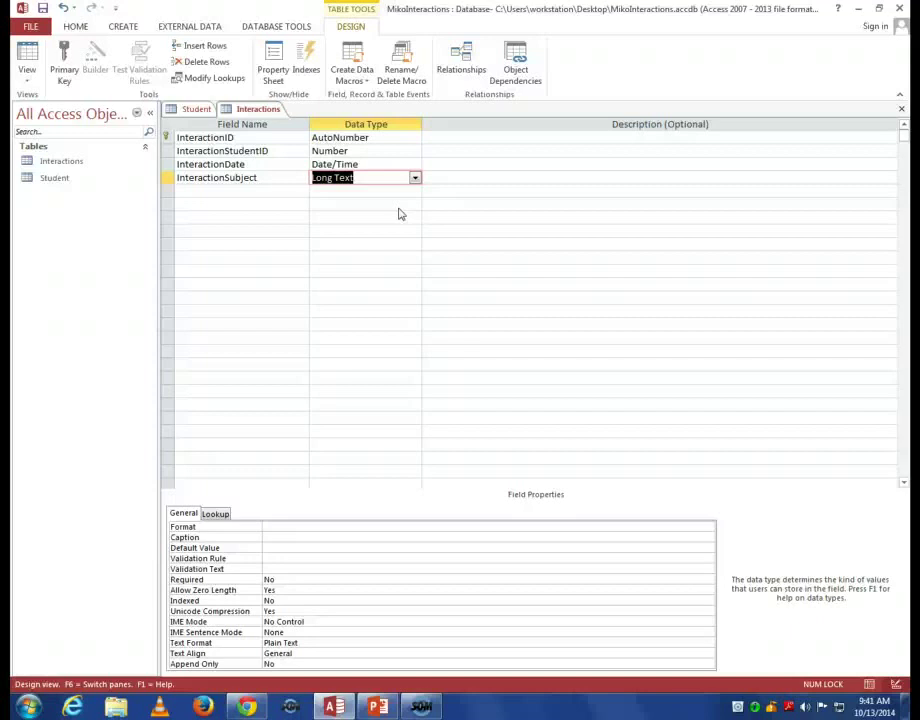
pyautogui.click(245, 191)
# Name the fifth field InteractionType, keeping Short Text with field size 255.
pyautogui.write('I')
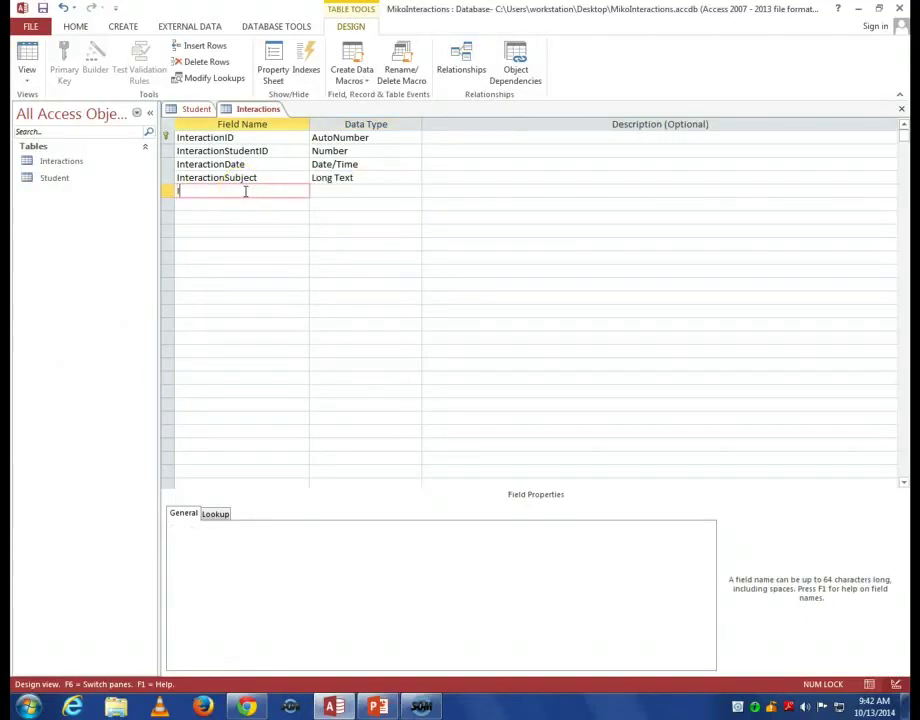
pyautogui.write('nteractionType')
pyautogui.press('Tab')
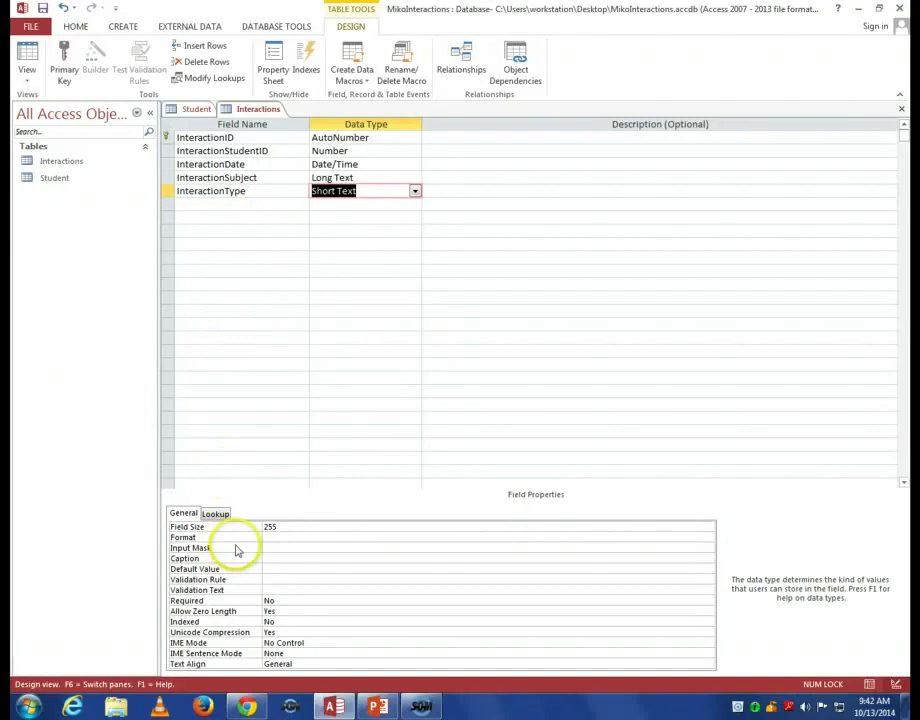
# Give InteractionType a Combo Box lookup with a Value List of Email,F2F,Phone.
pyautogui.click(218, 519)
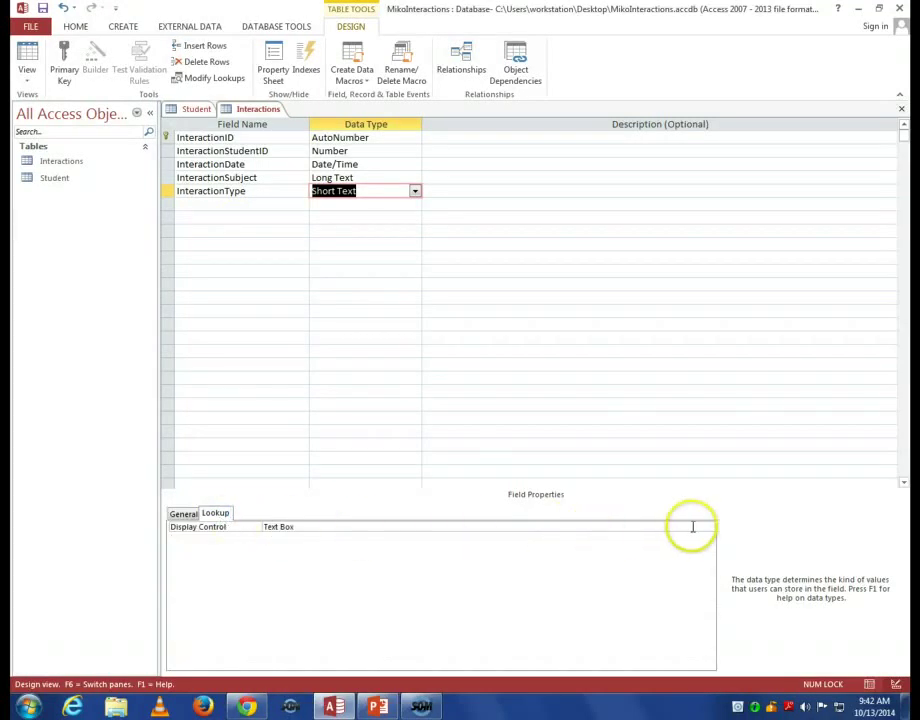
pyautogui.click(698, 527)
pyautogui.click(708, 527)
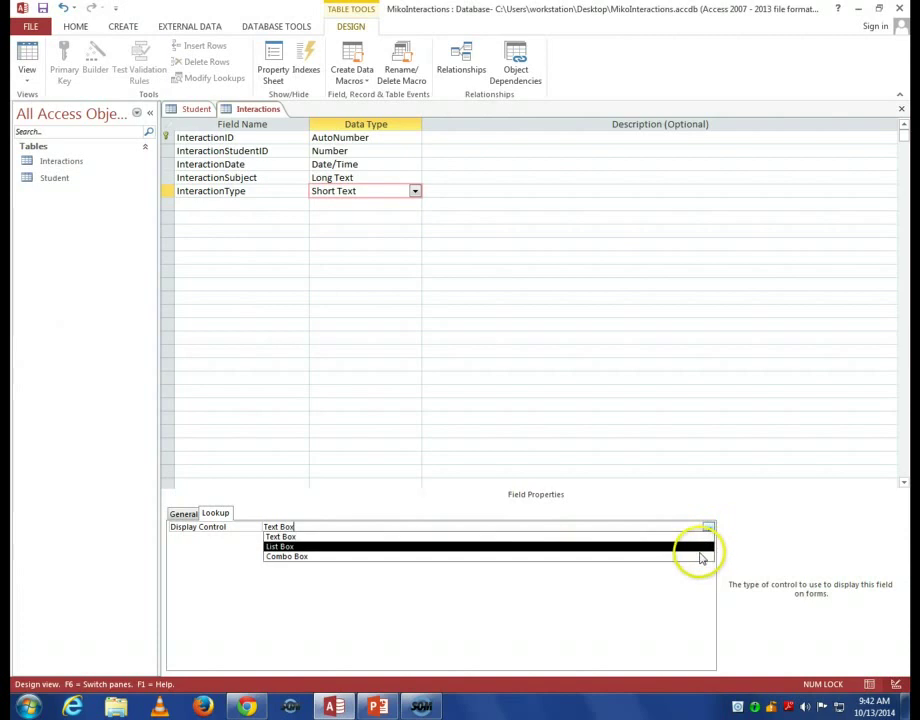
pyautogui.click(700, 556)
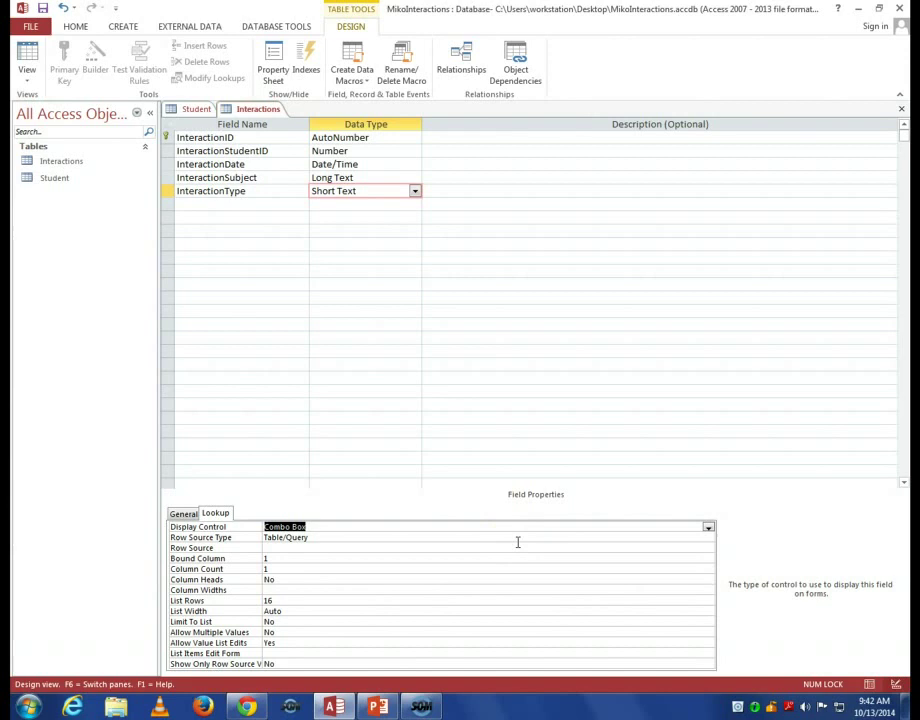
pyautogui.click(517, 540)
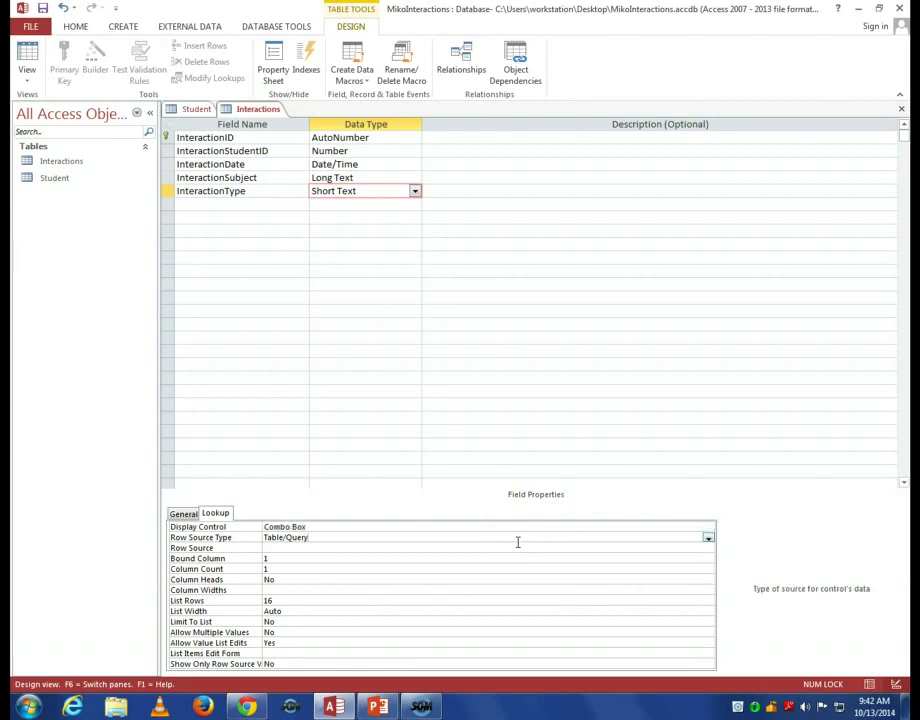
pyautogui.click(708, 539)
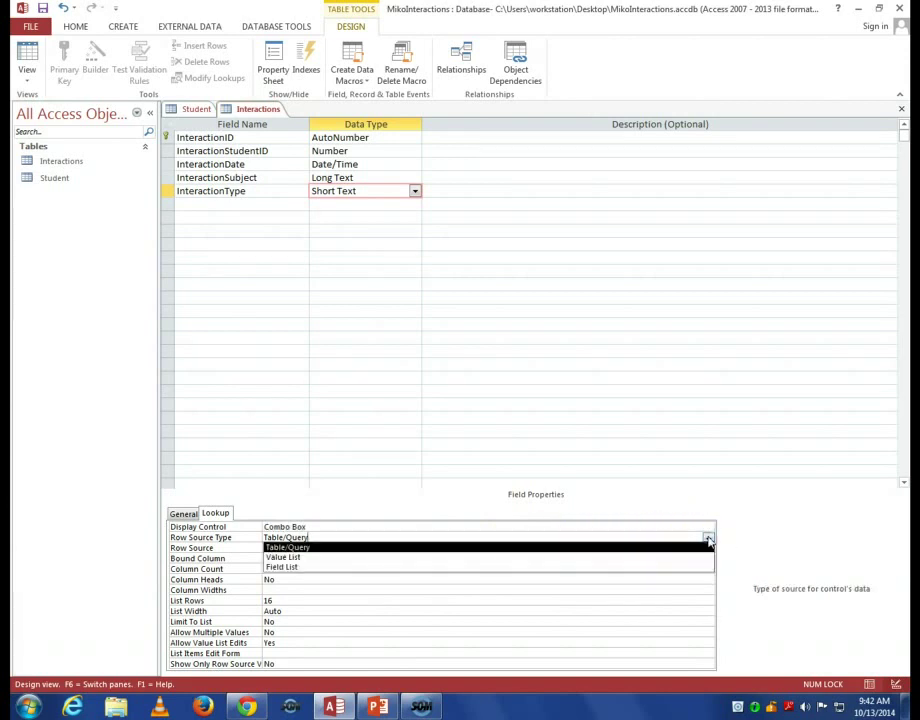
pyautogui.click(688, 559)
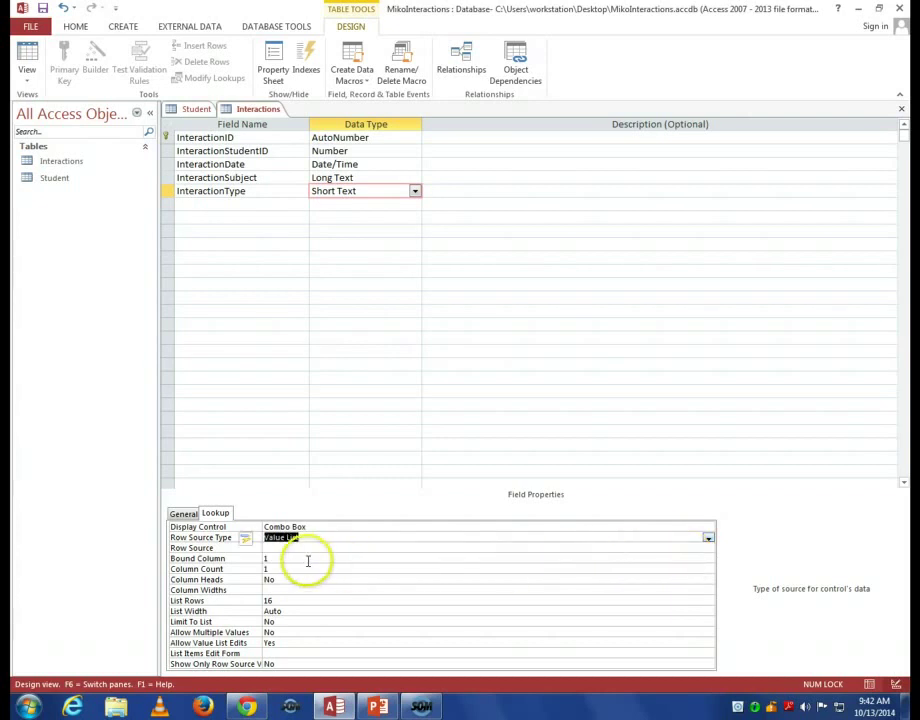
pyautogui.click(302, 550)
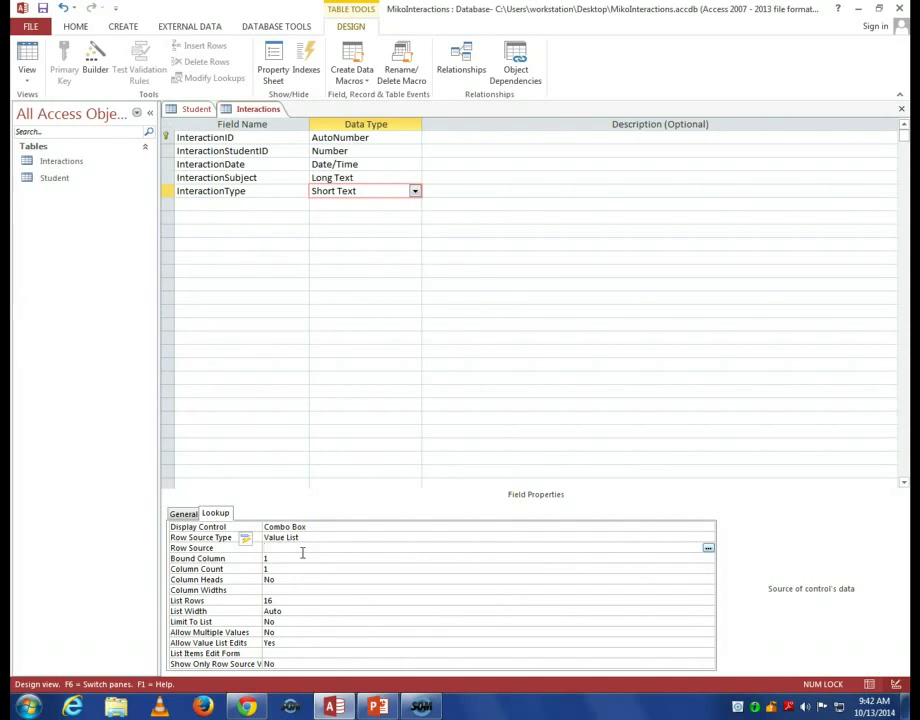
pyautogui.write('Email,')
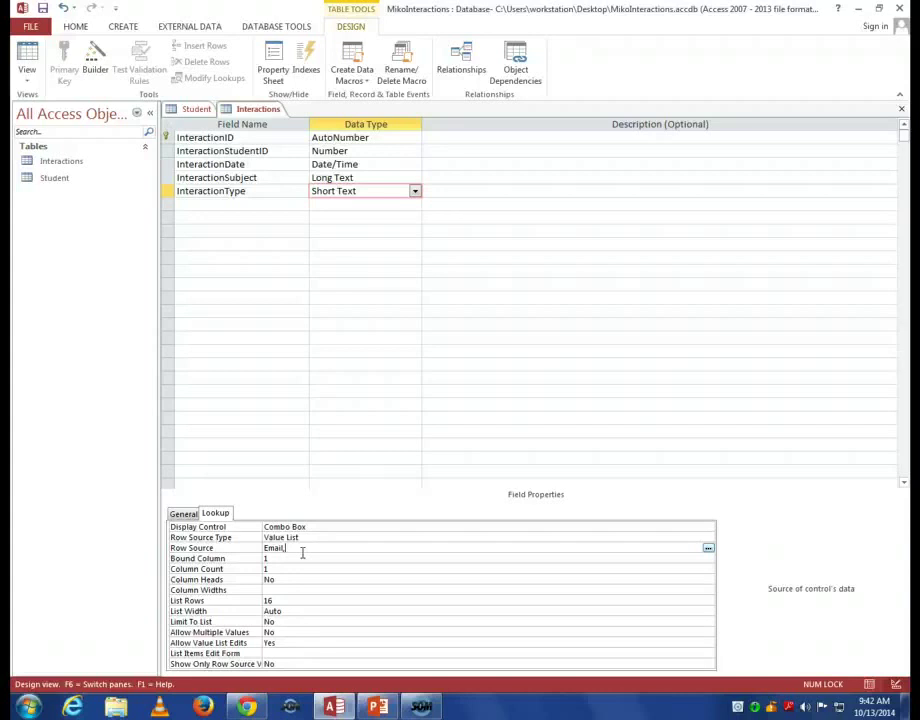
pyautogui.write('F2F,Phone')
pyautogui.click(379, 395)
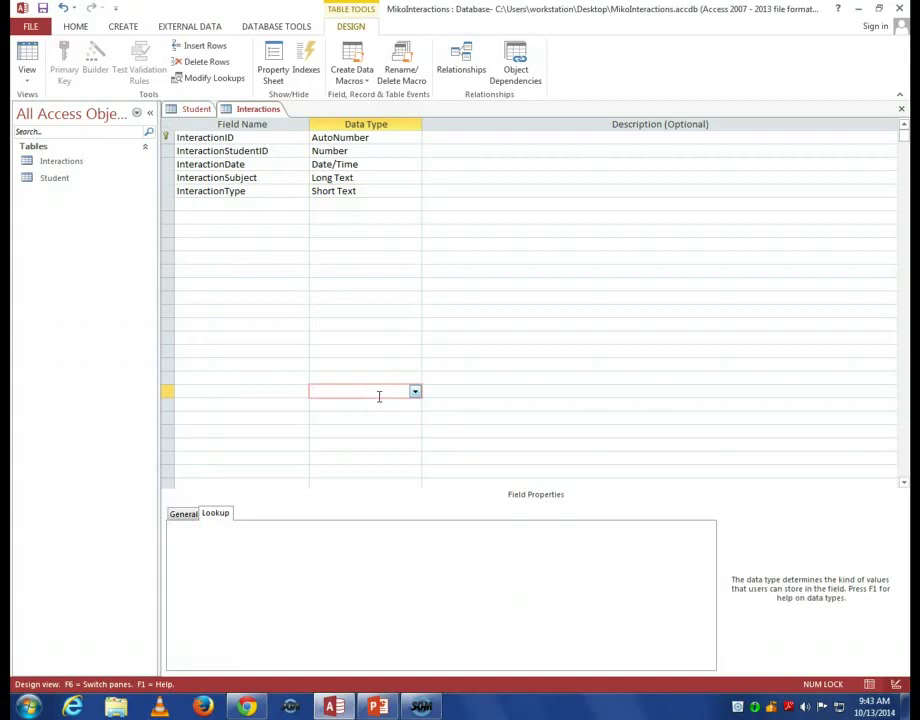
# Commit the InteractionType Row Source value list Email;F2F;Phone by clicking into another grid cell.
pyautogui.click(225, 191)
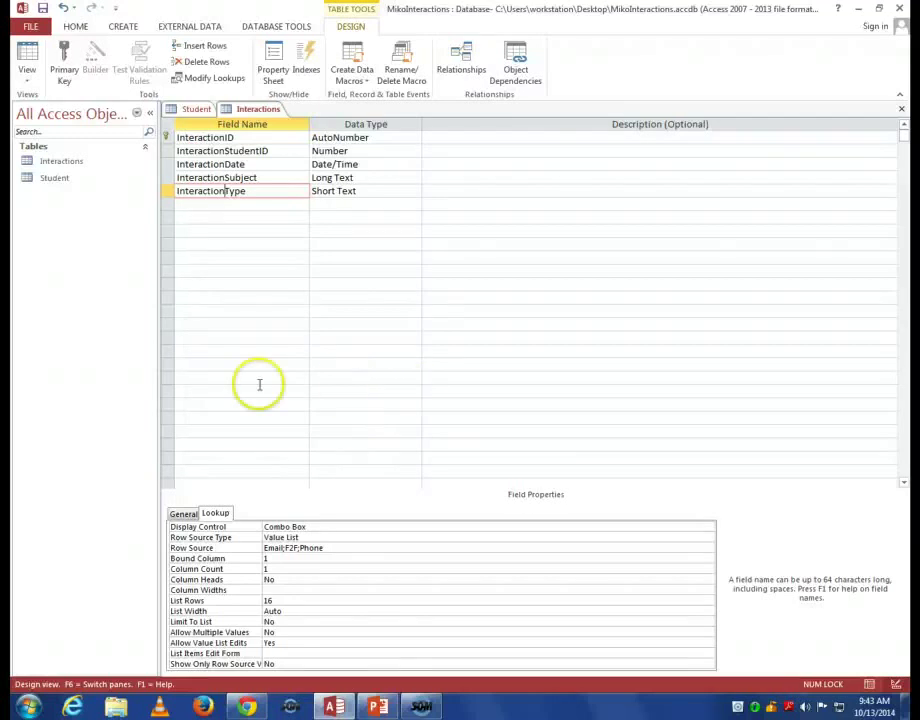
pyautogui.click(540, 208)
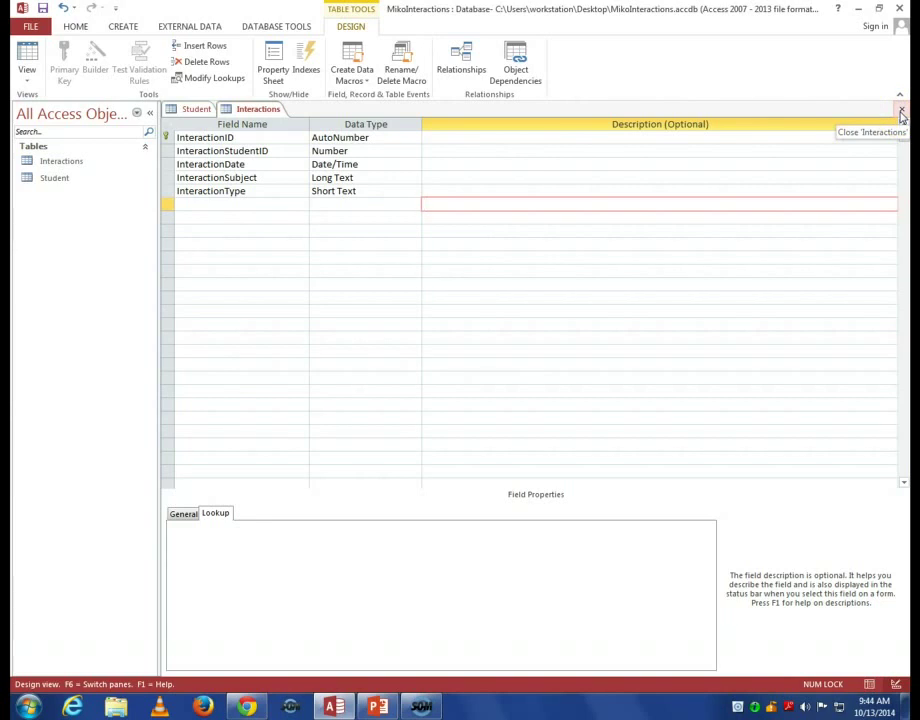
# Close the Interactions and Student table designs, answering Yes to save each.
pyautogui.click(900, 113)
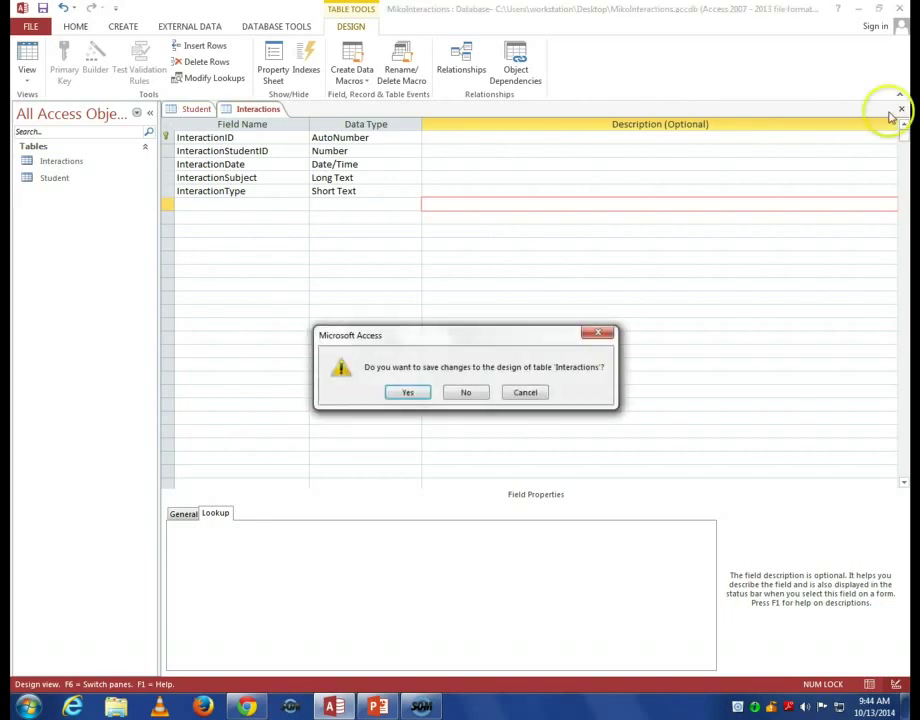
pyautogui.click(413, 394)
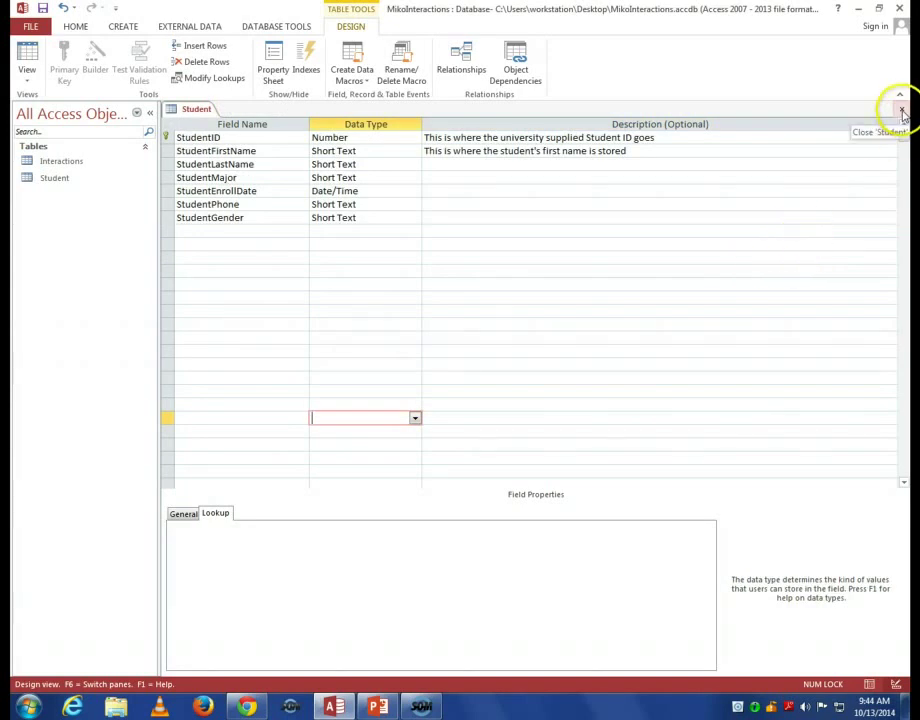
pyautogui.click(901, 110)
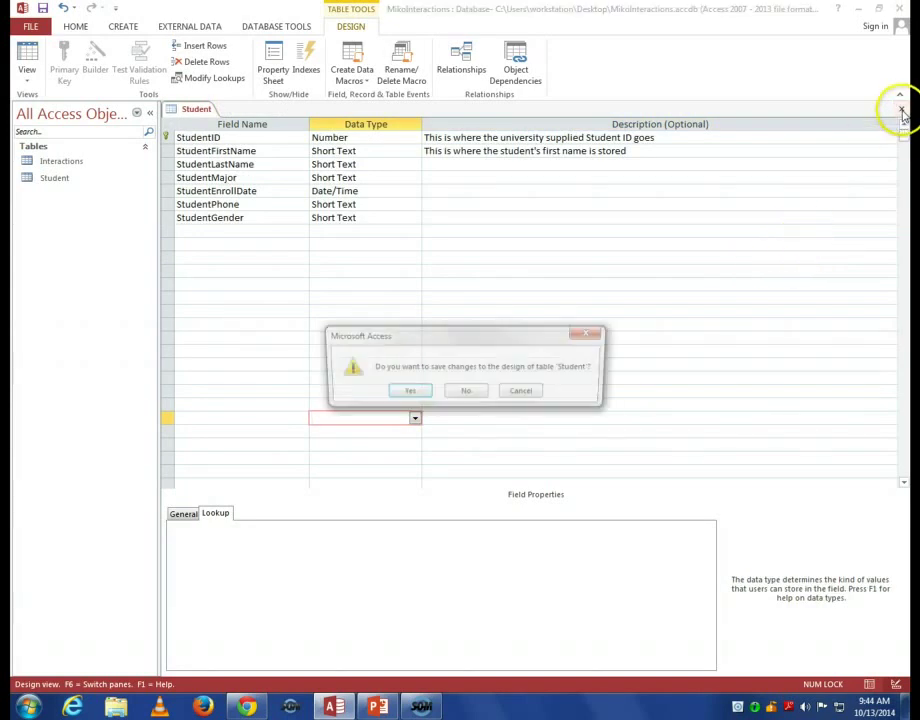
pyautogui.click(419, 395)
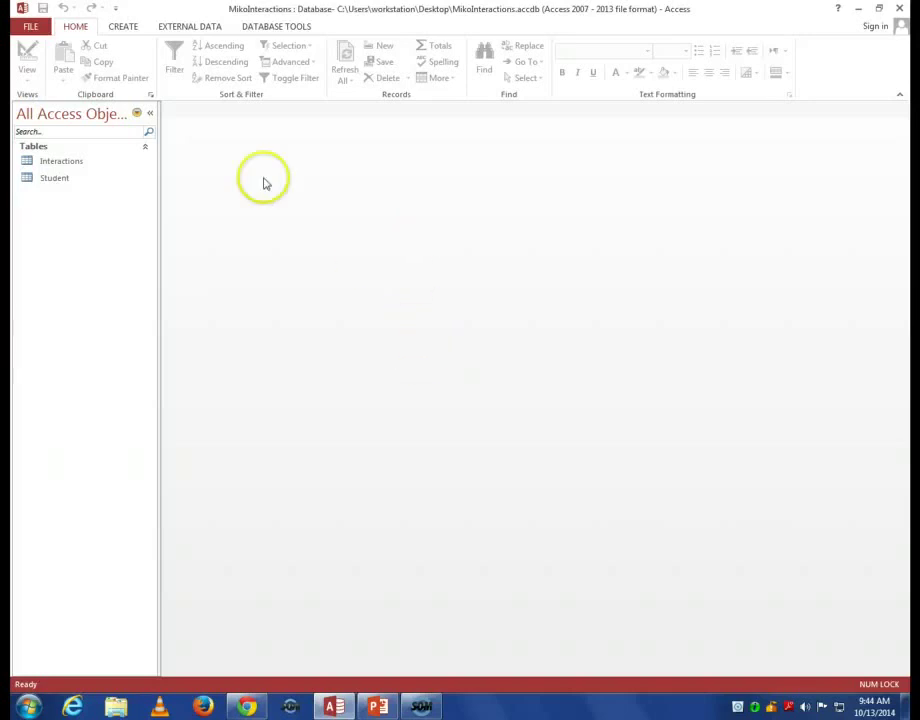
pyautogui.click(275, 28)
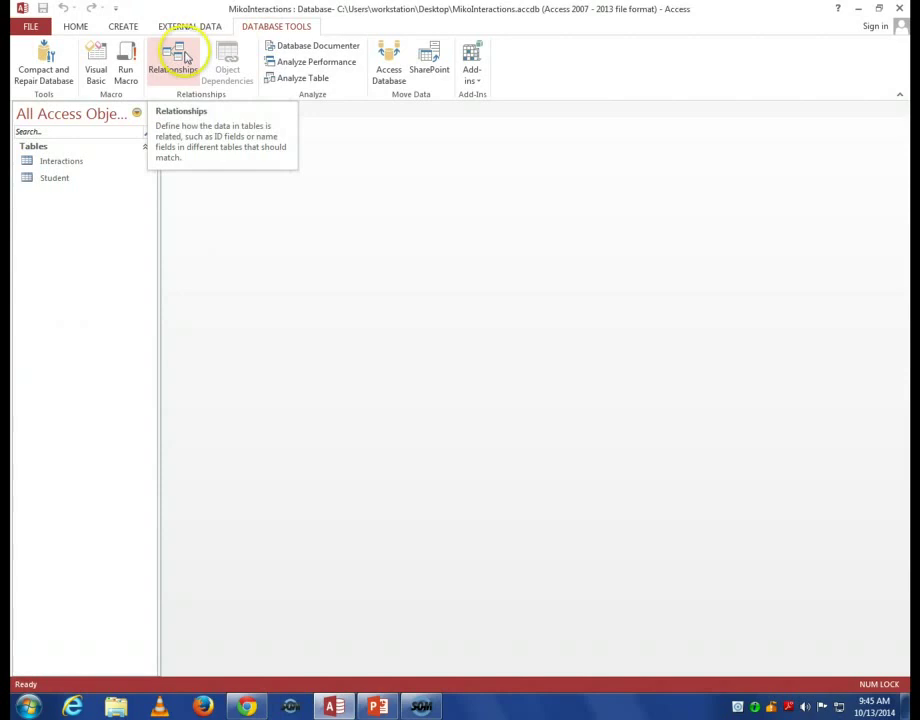
# Open the Relationships window and add the Interactions and Student tables to it.
pyautogui.click(184, 60)
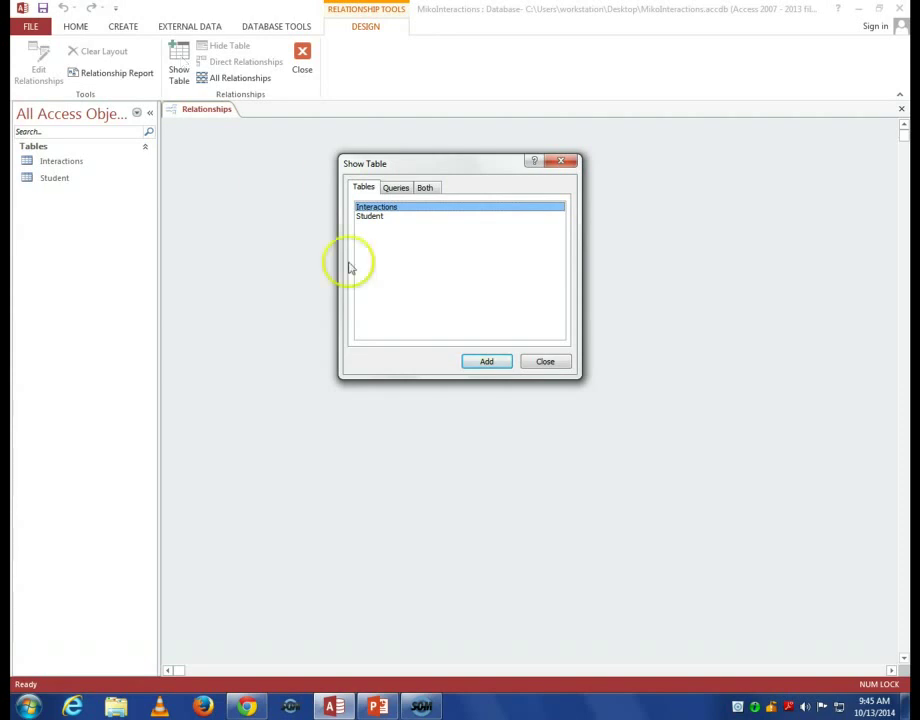
pyautogui.click(484, 362)
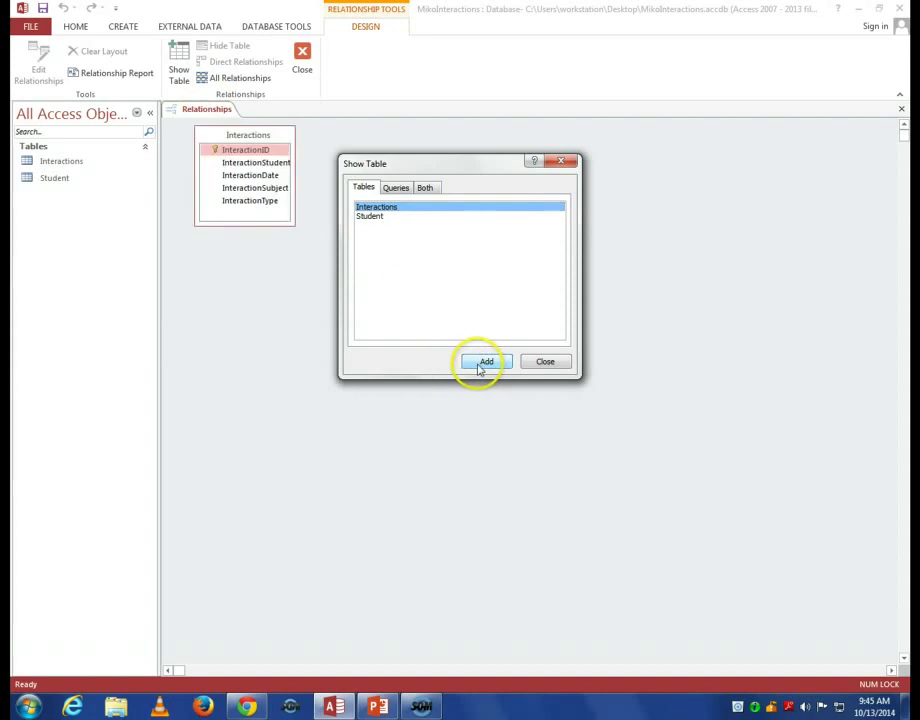
pyautogui.click(379, 231)
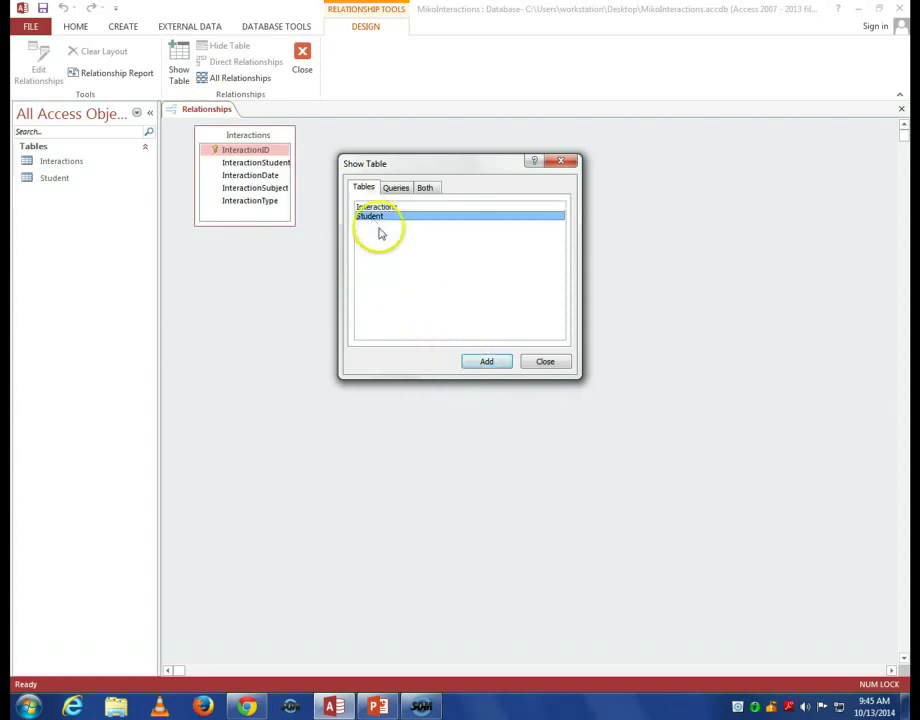
pyautogui.click(486, 364)
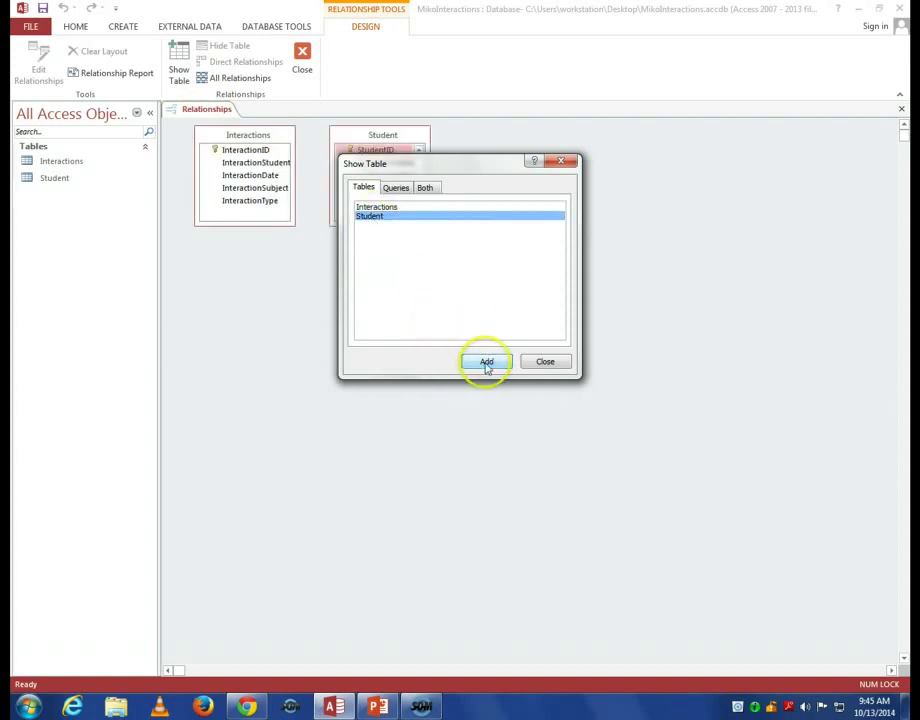
pyautogui.click(547, 364)
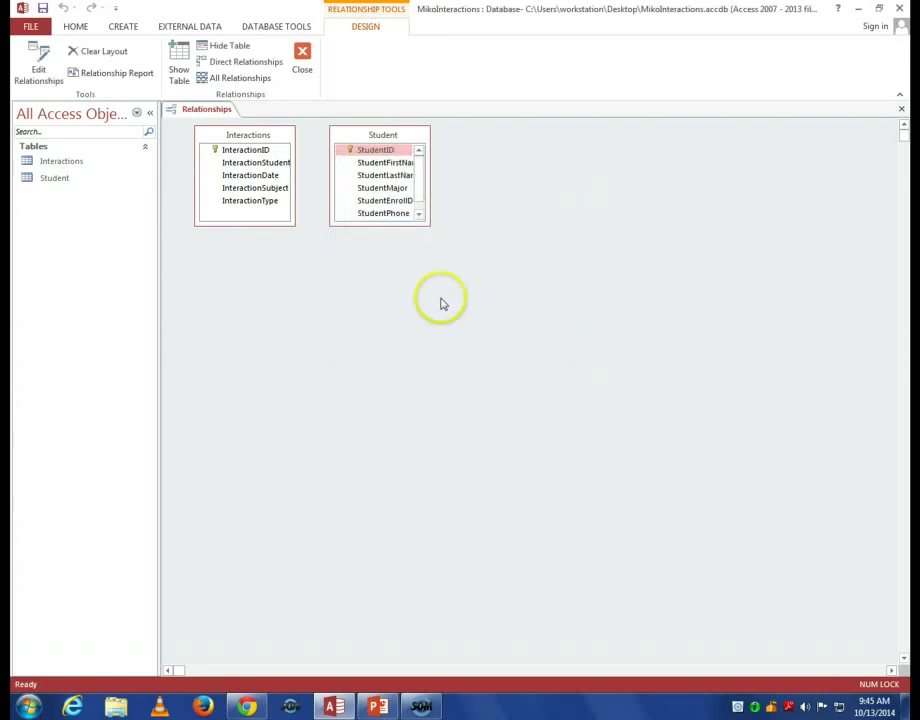
# Lengthen and widen the Student and Interactions boxes so InteractionStudentID shows in full.
pyautogui.moveTo(398, 225); pyautogui.dragTo(402, 306)
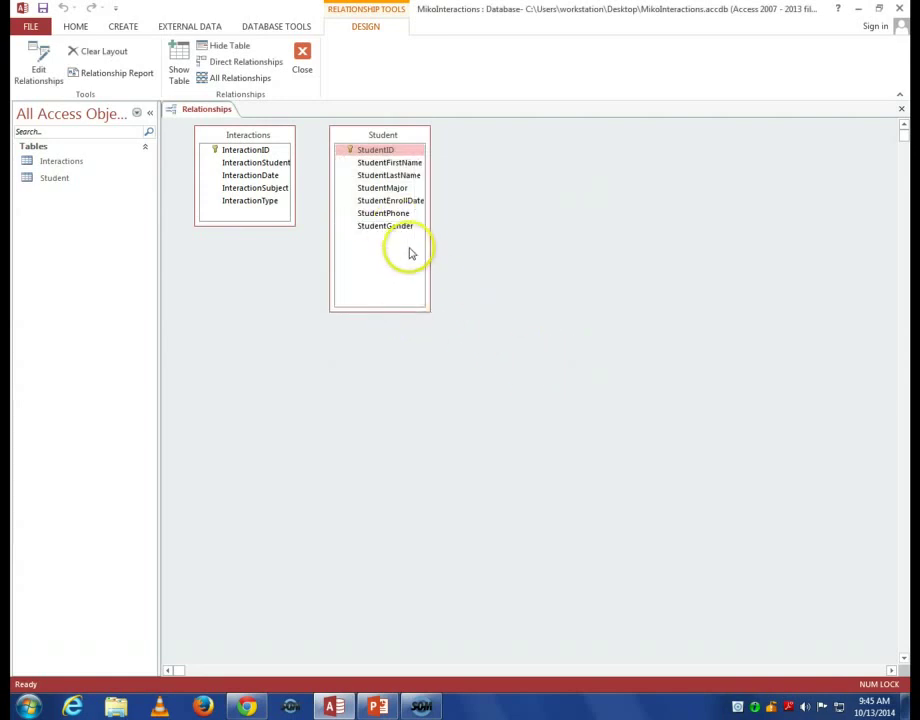
pyautogui.moveTo(433, 240); pyautogui.dragTo(464, 240)
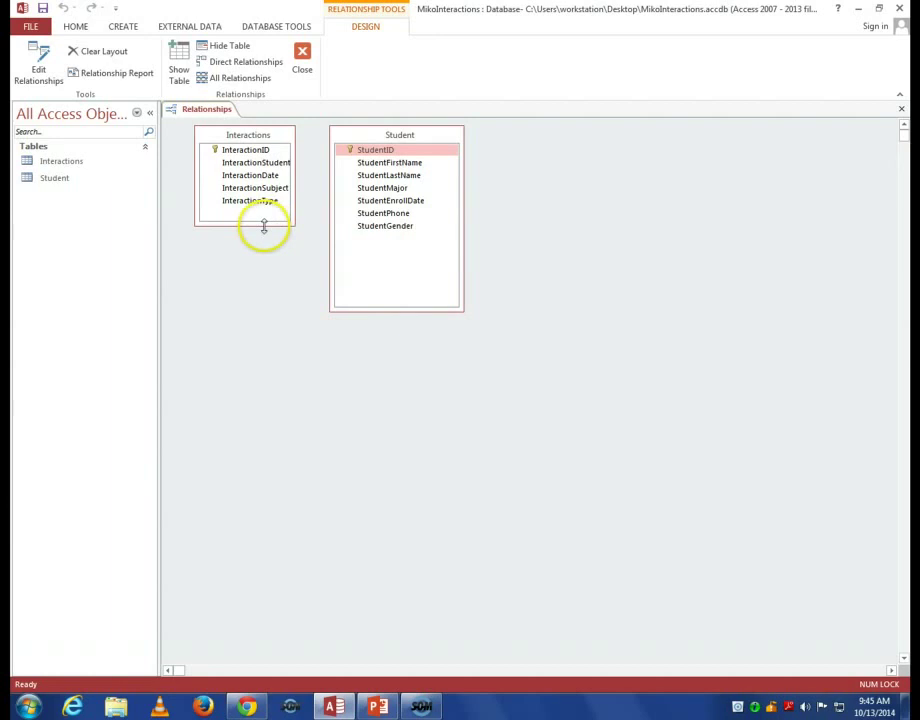
pyautogui.moveTo(263, 226); pyautogui.dragTo(253, 277)
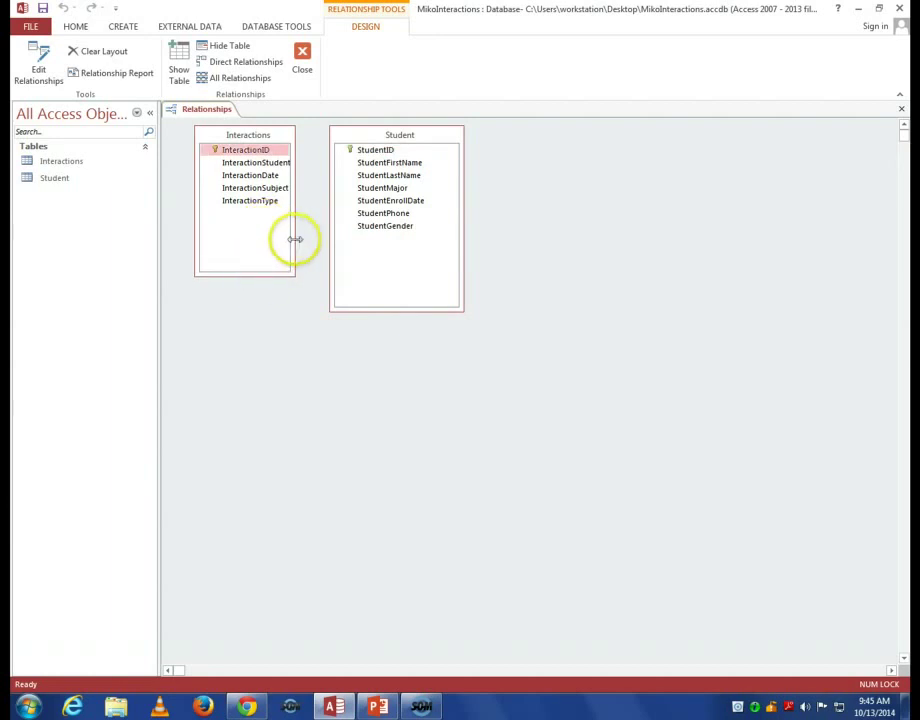
pyautogui.moveTo(294, 238); pyautogui.dragTo(305, 240)
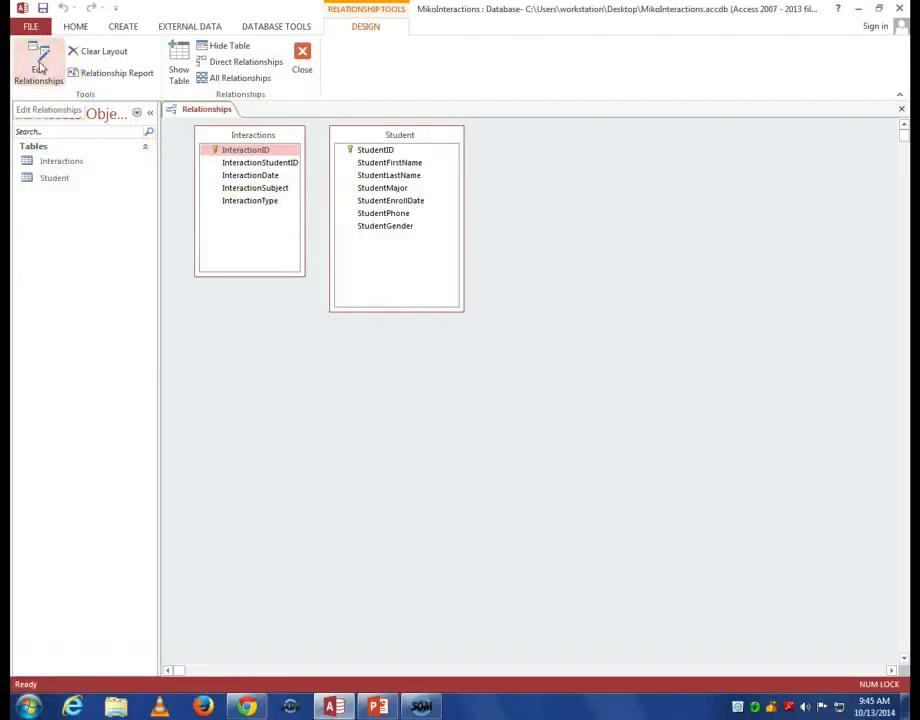
# Open Edit Relationships and its Create New form, retrying once after backing out.
pyautogui.click(40, 68)
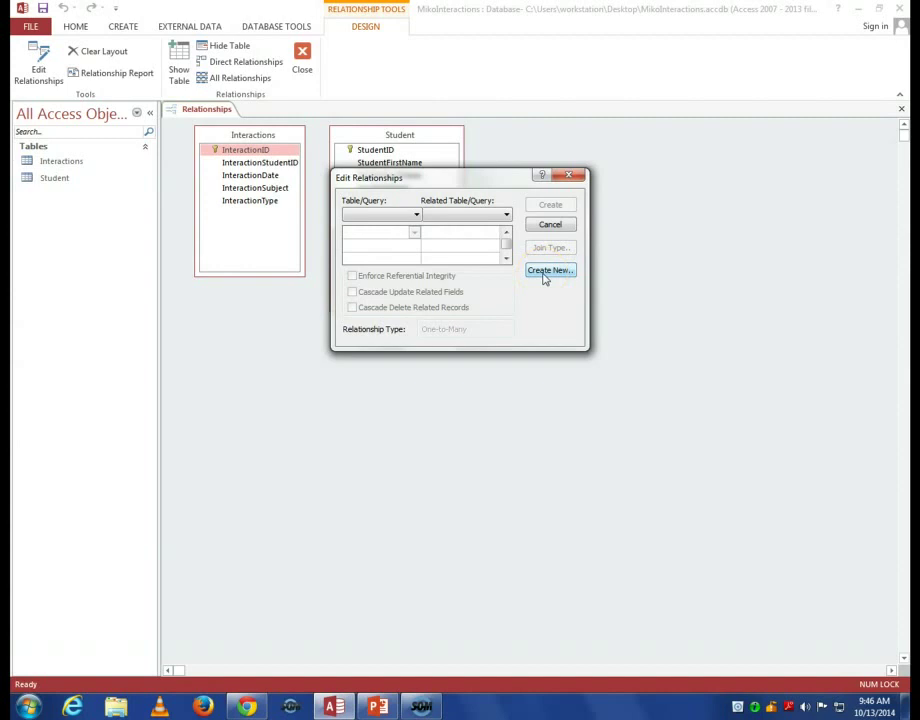
pyautogui.click(543, 274)
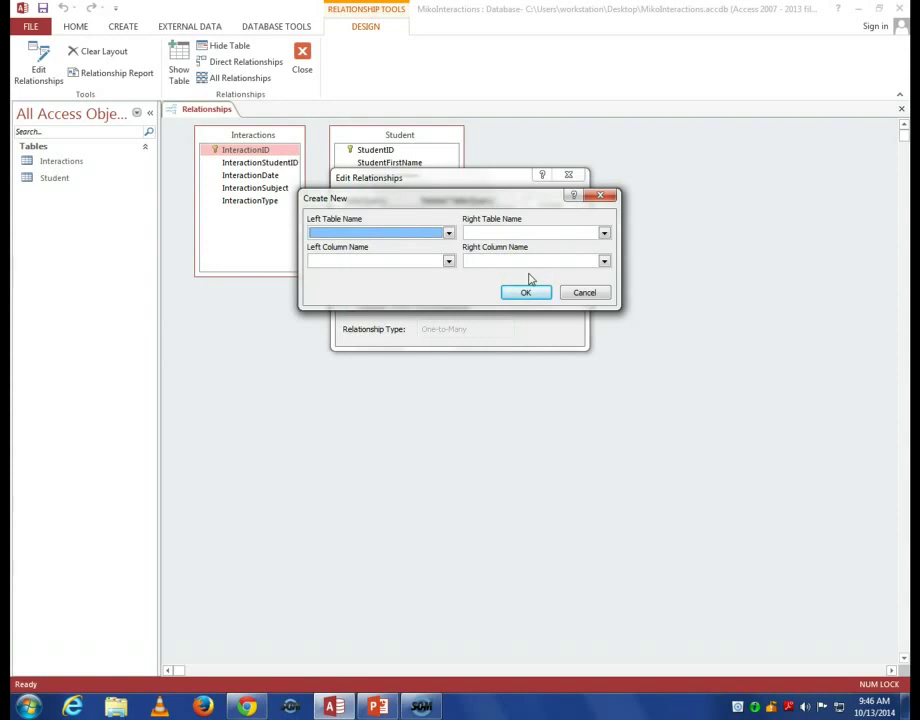
pyautogui.click(582, 292)
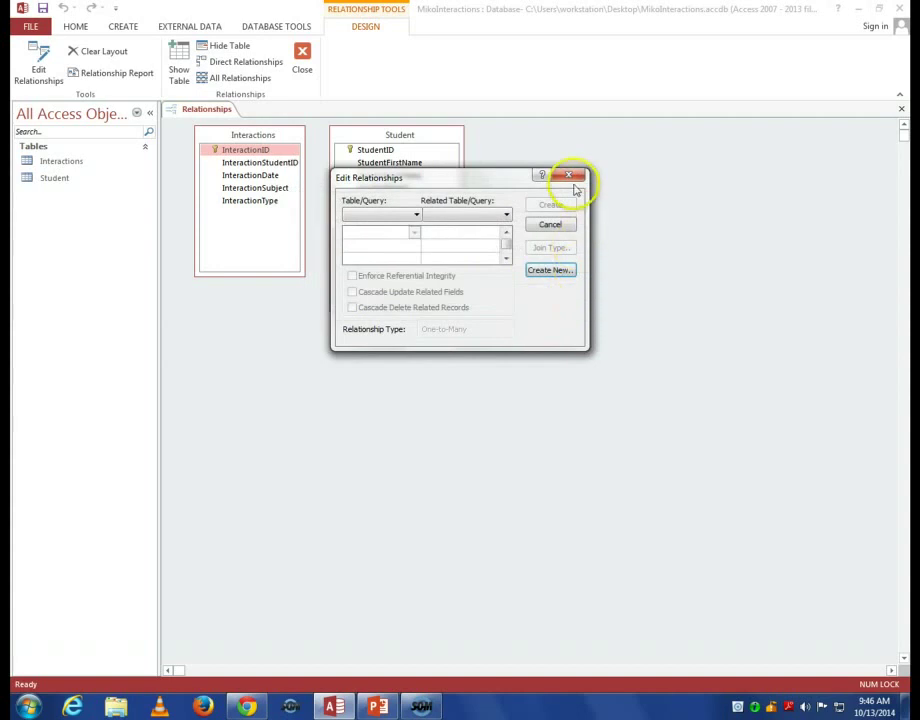
pyautogui.click(572, 180)
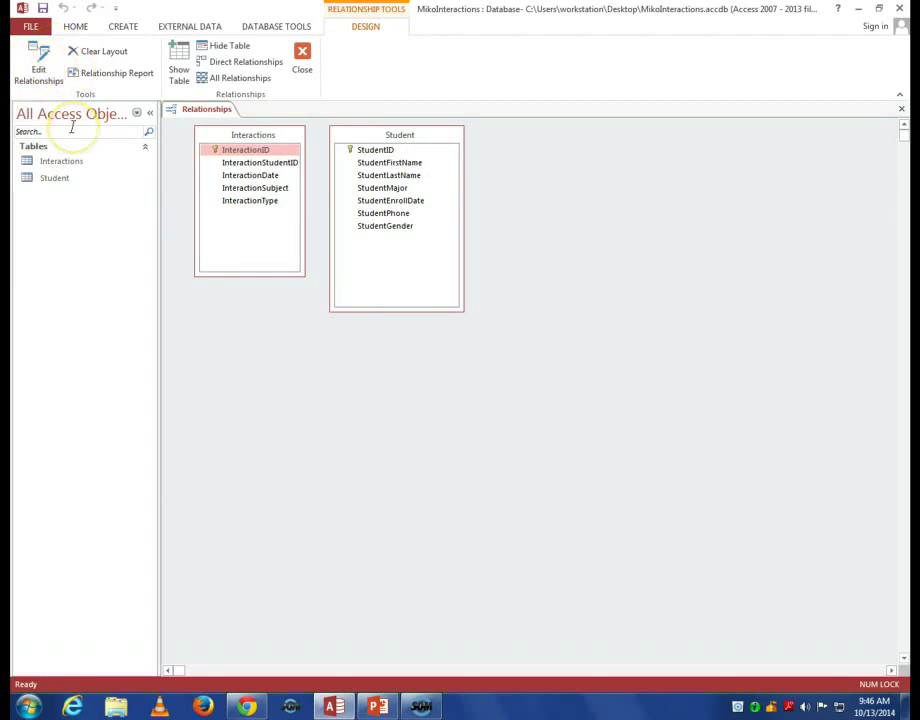
pyautogui.click(39, 62)
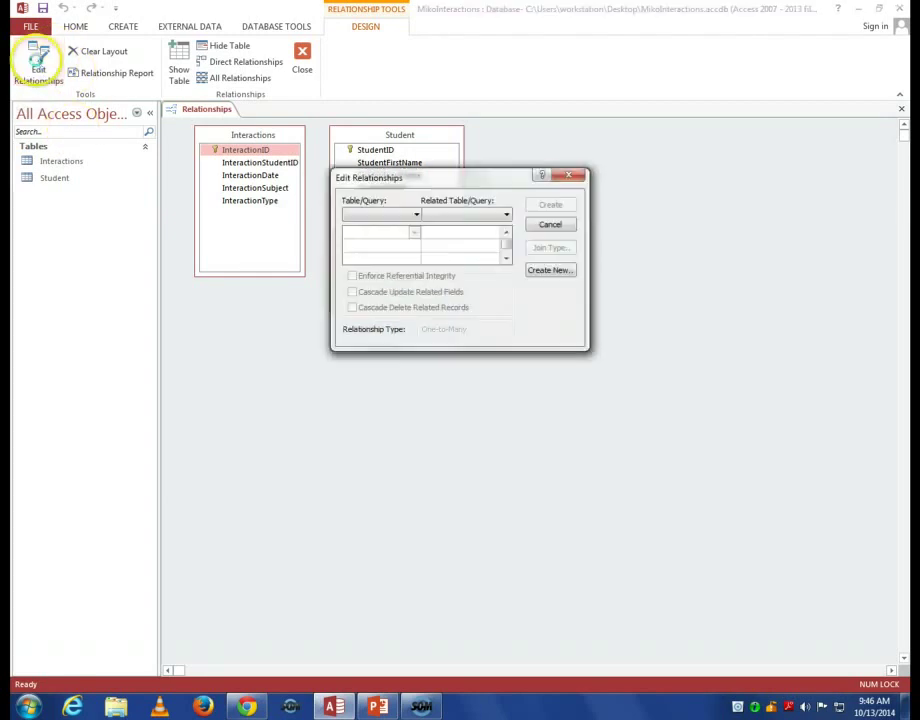
pyautogui.click(537, 272)
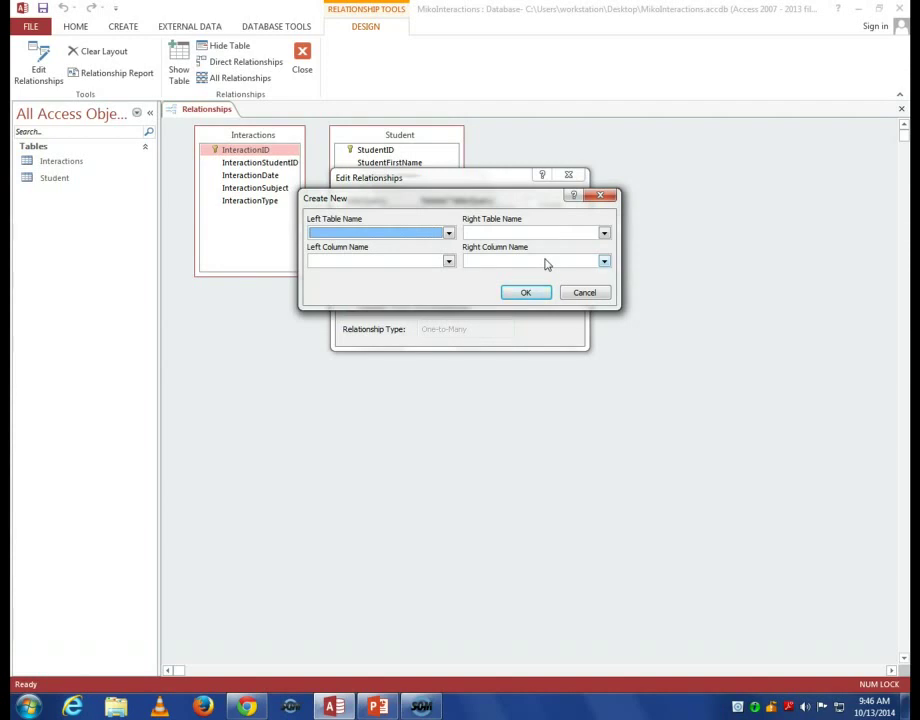
# Pair left table Student, column StudentID with right table Interactions, column InteractionStudentID, and confirm.
pyautogui.click(449, 236)
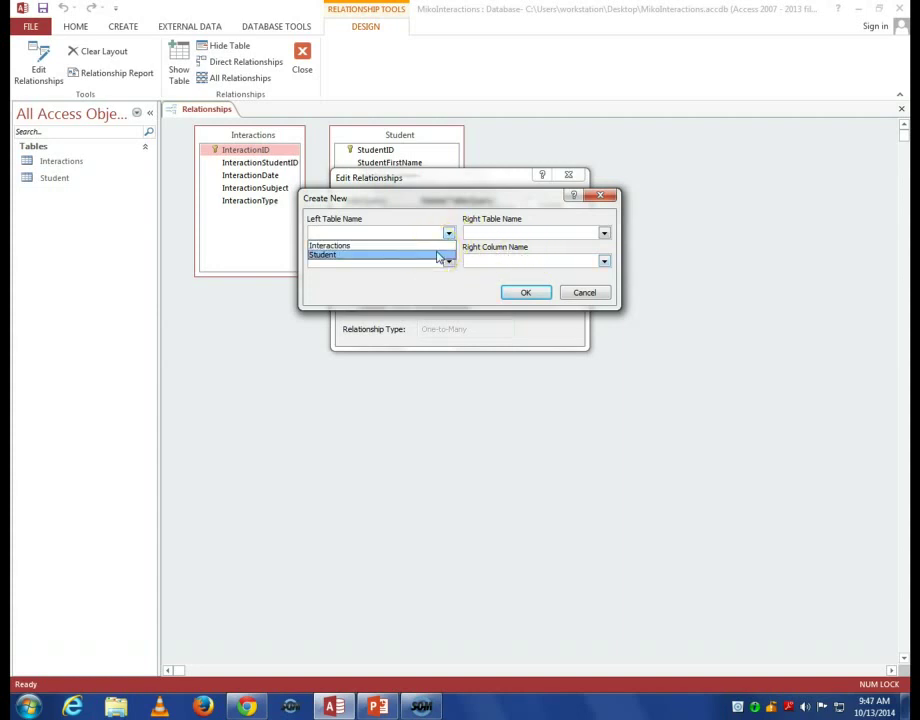
pyautogui.click(437, 256)
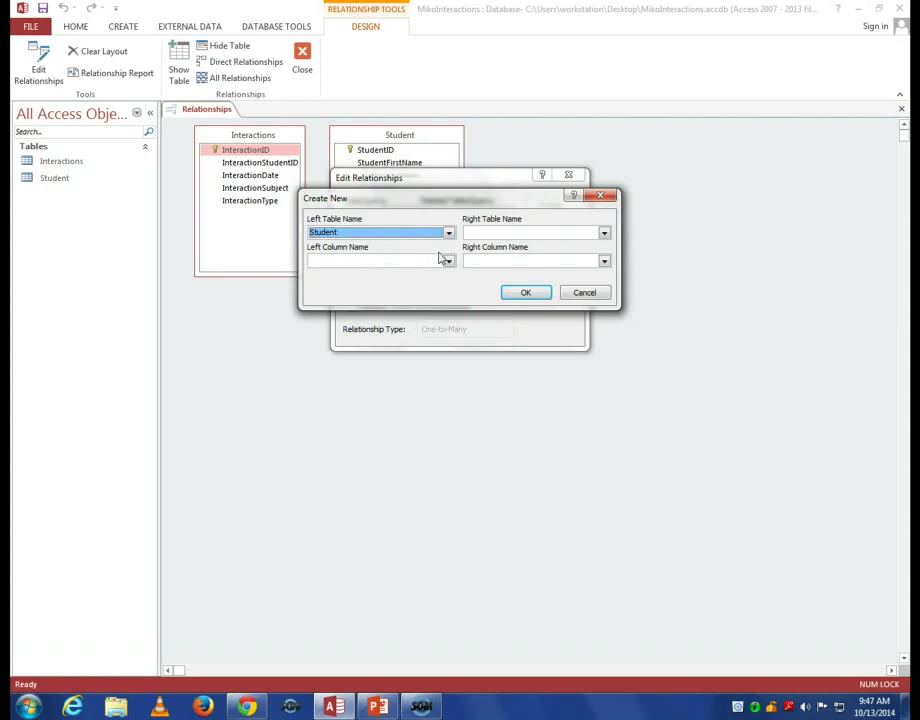
pyautogui.click(603, 233)
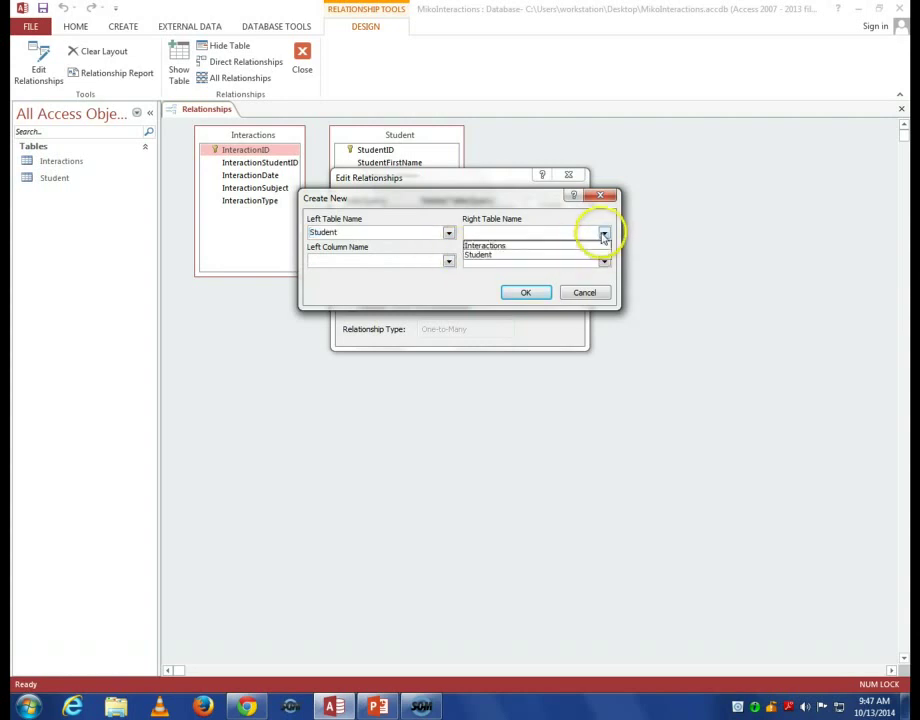
pyautogui.click(572, 246)
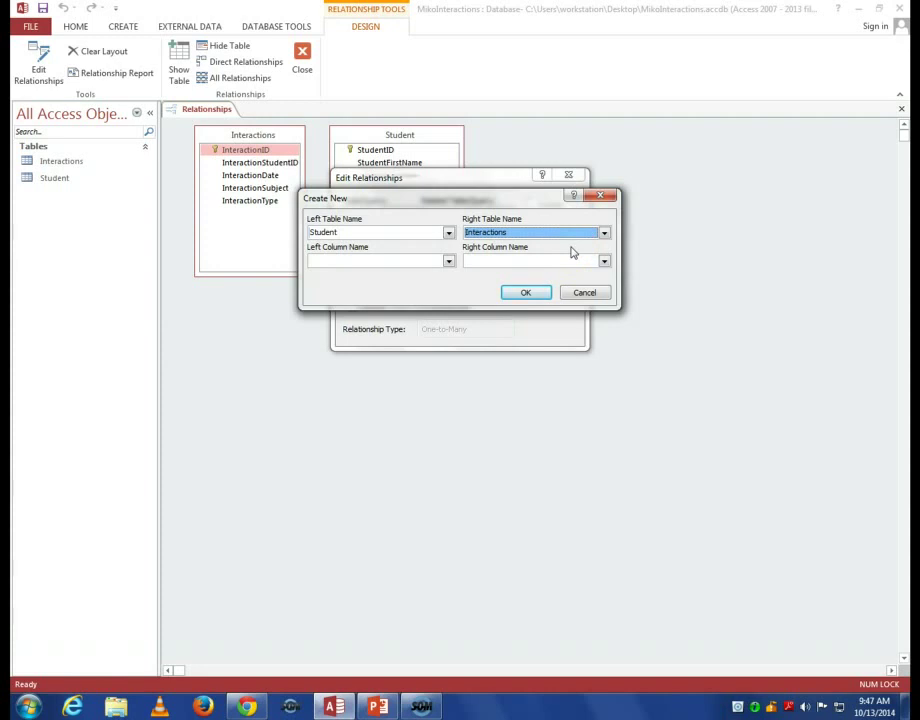
pyautogui.click(449, 261)
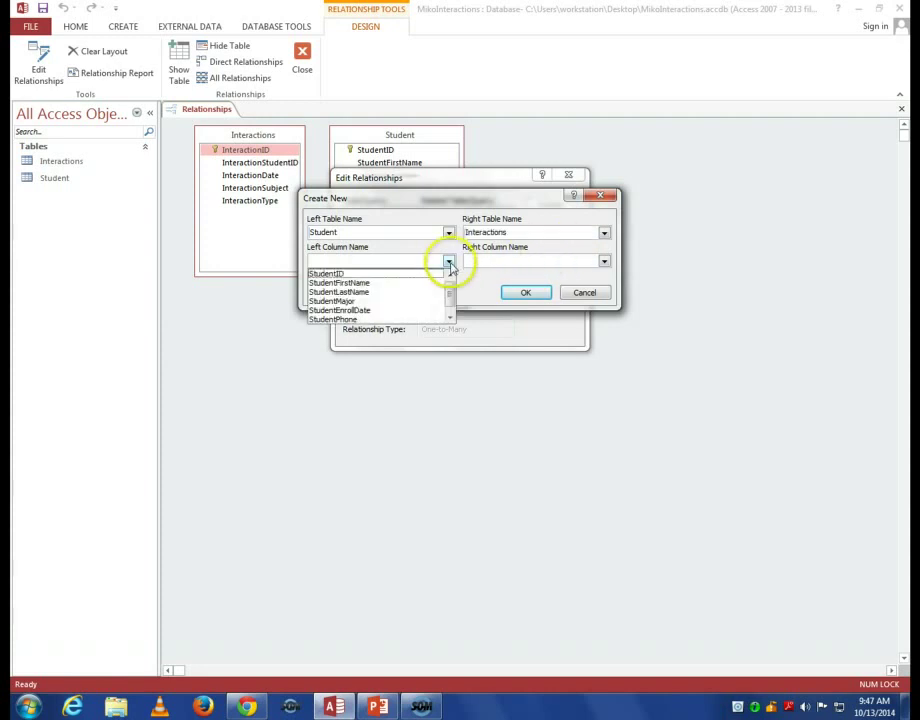
pyautogui.click(413, 274)
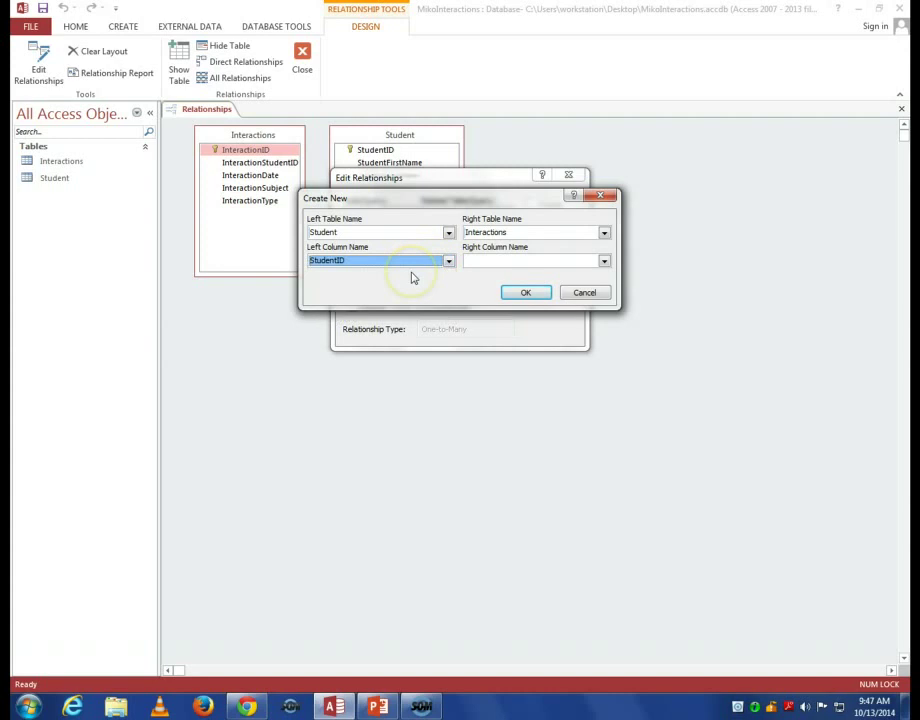
pyautogui.click(604, 262)
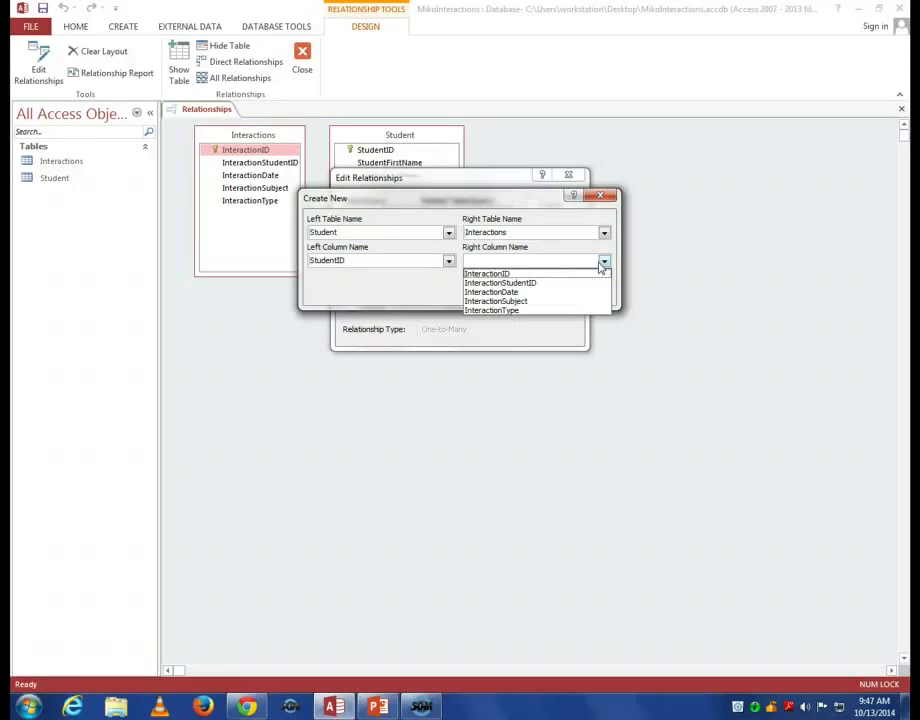
pyautogui.click(573, 283)
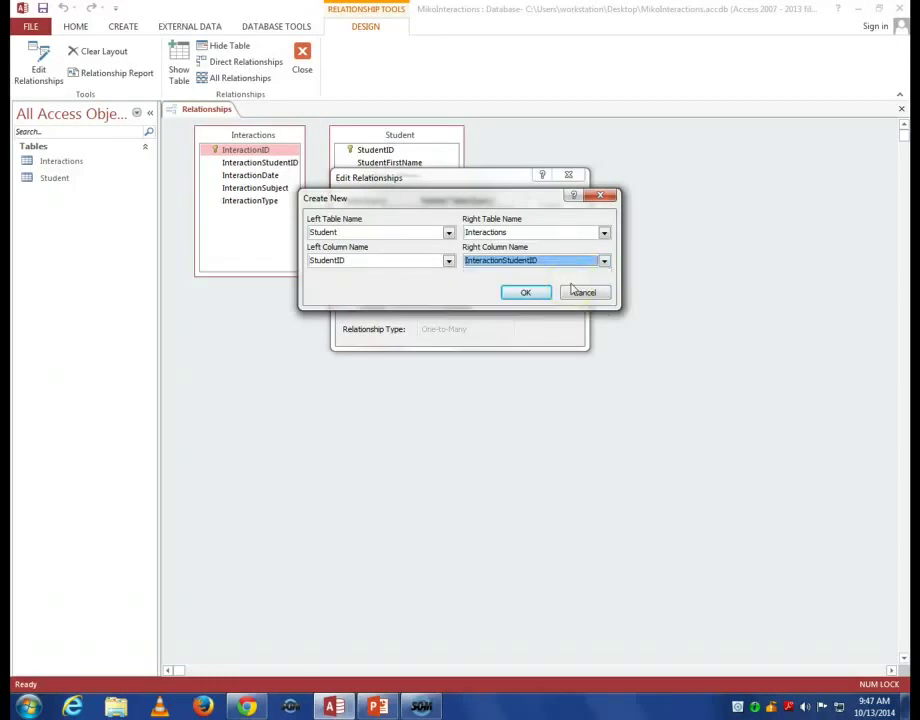
pyautogui.click(535, 291)
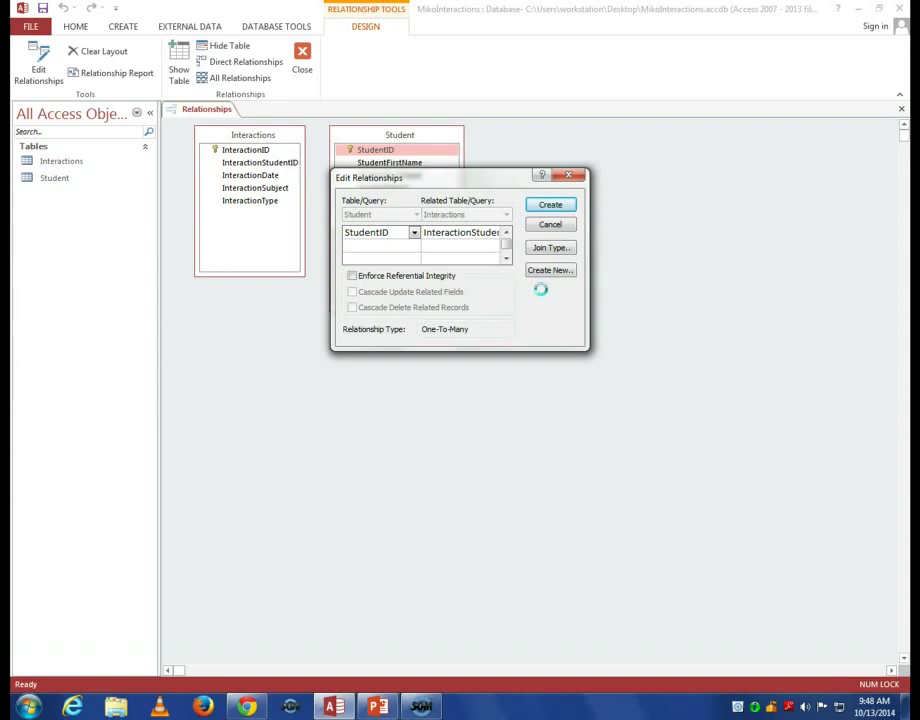
# Enforce referential integrity and create the one-to-many link from StudentID to InteractionStudentID.
pyautogui.click(352, 276)
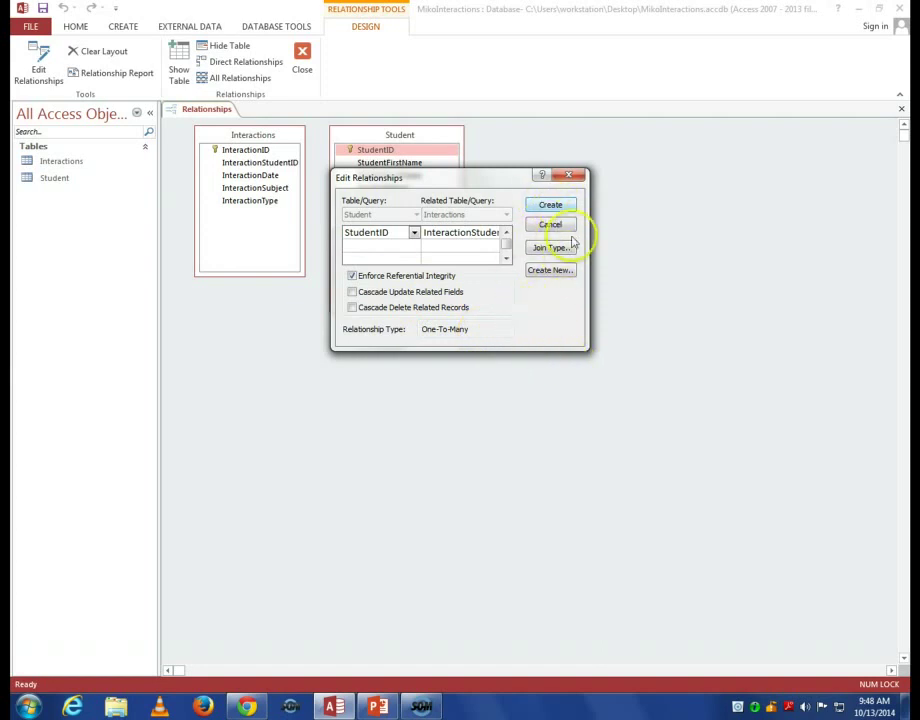
pyautogui.click(554, 206)
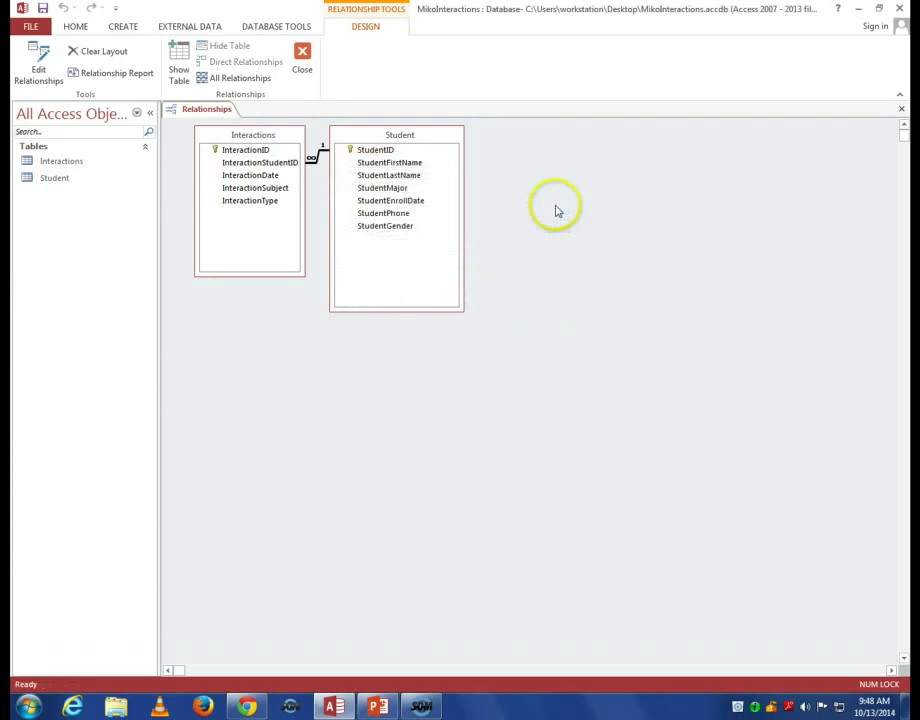
# Spread the Student and Interactions tables apart, then close the Relationships window, saving the layout.
pyautogui.moveTo(431, 142)
pyautogui.mouseDown()
pyautogui.moveTo(537, 146)
pyautogui.moveTo(466, 253)
pyautogui.moveTo(432, 270)
pyautogui.mouseUp()
pyautogui.moveTo(294, 144); pyautogui.dragTo(667, 182)
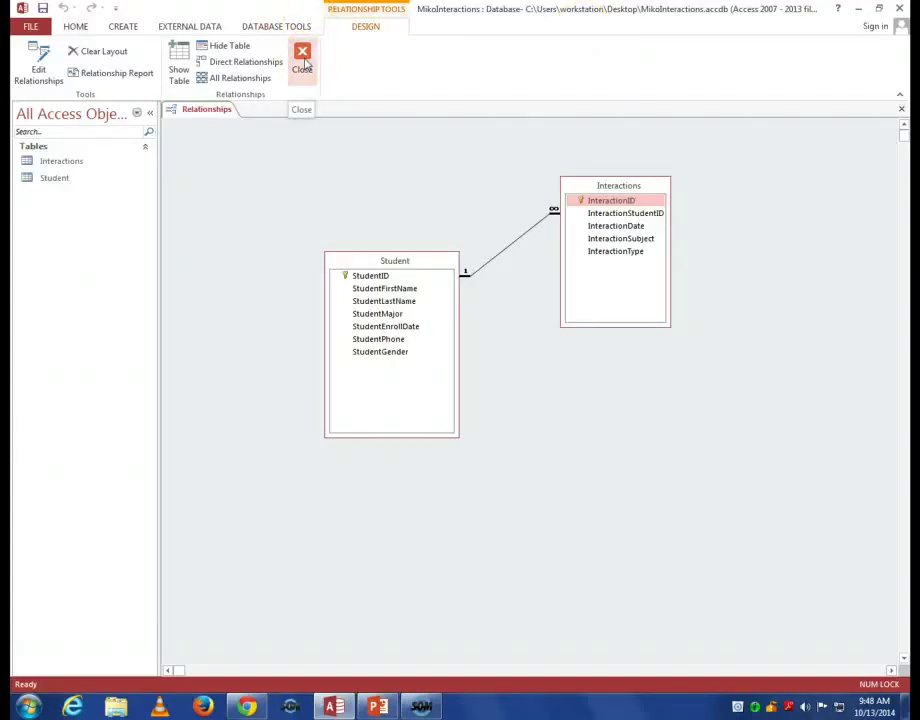
pyautogui.click(304, 64)
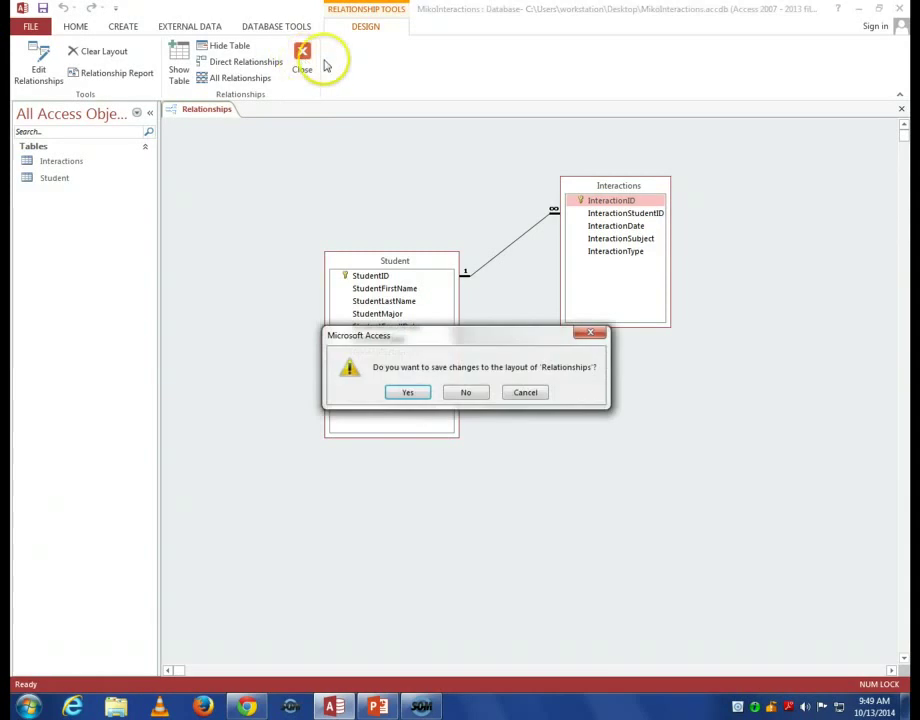
pyautogui.click(421, 396)
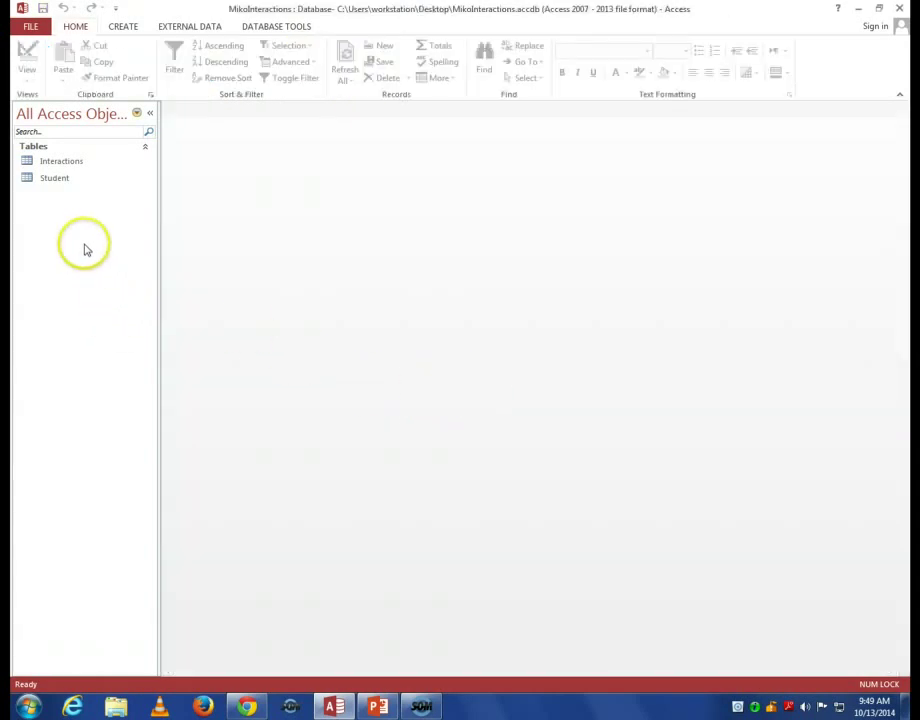
# Open the Student datasheet and enter a student ID plus the student's first and last name.
pyautogui.click(55, 178)
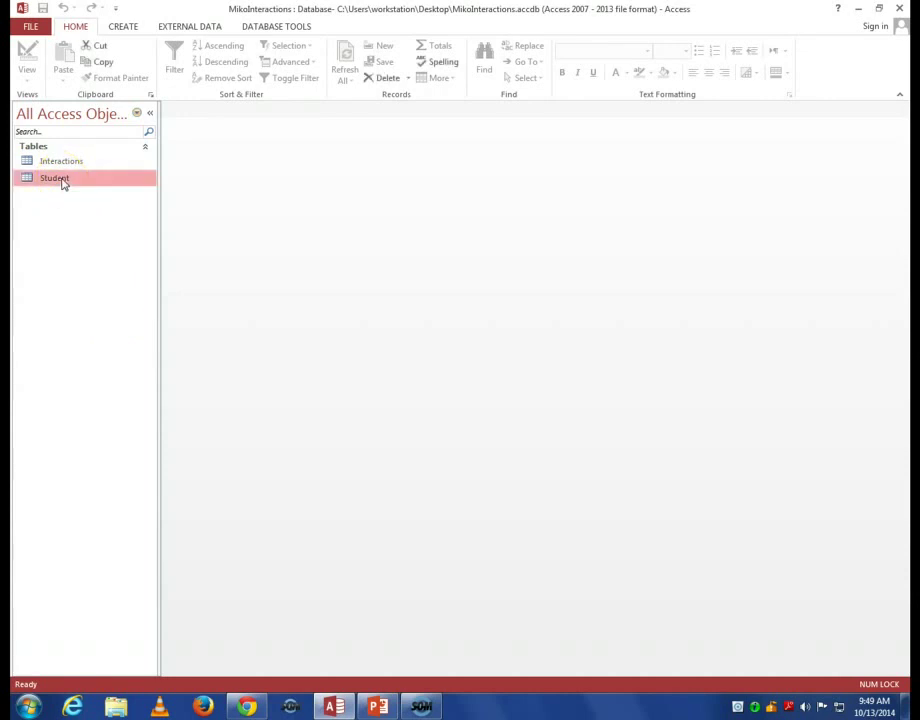
pyautogui.doubleClick(62, 180)
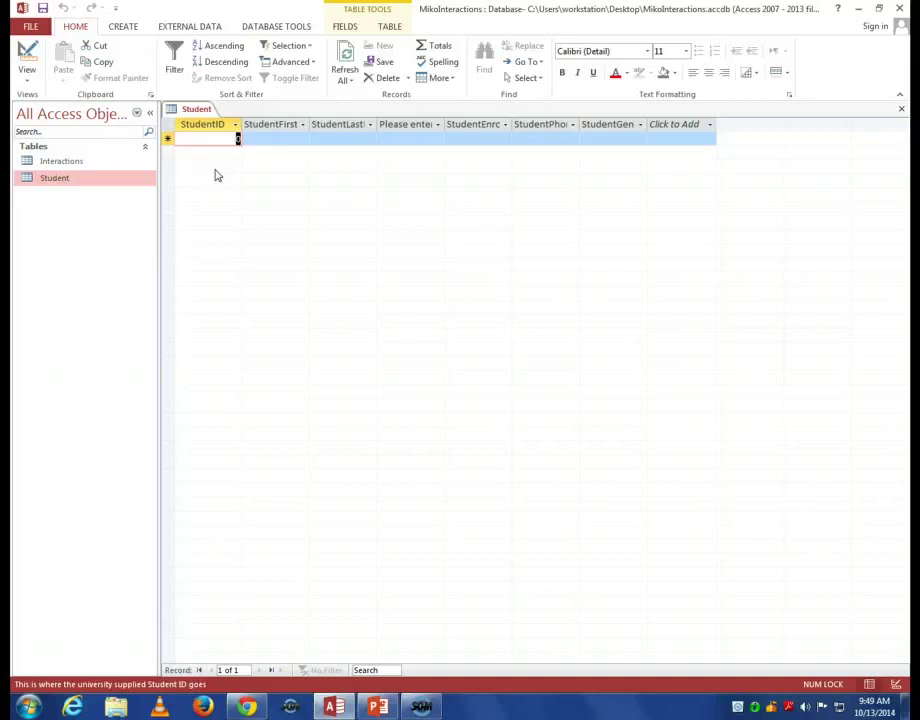
pyautogui.write('1234')
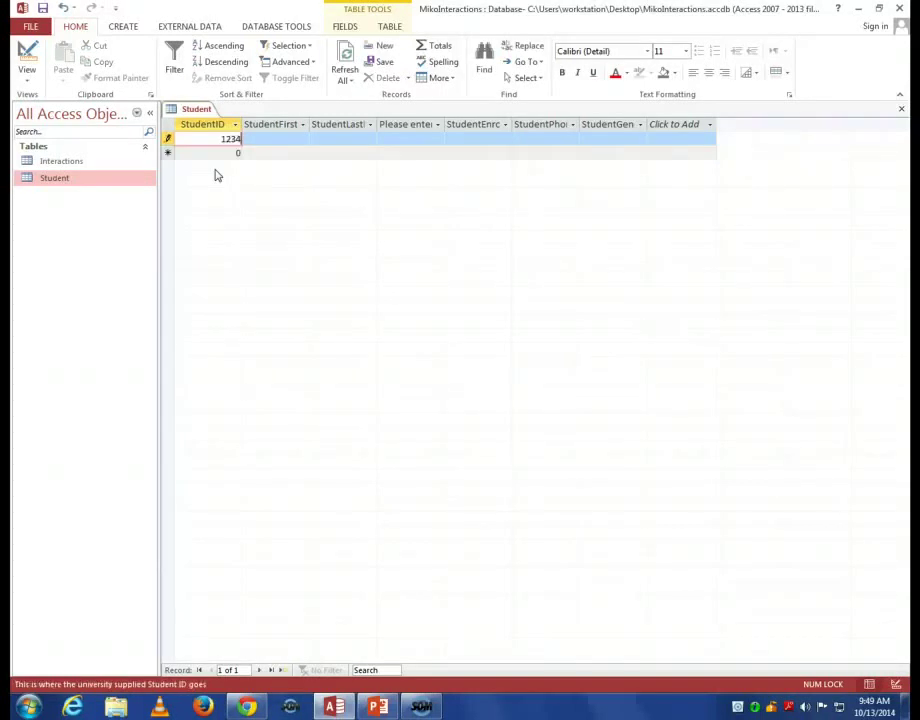
pyautogui.press('Tab')
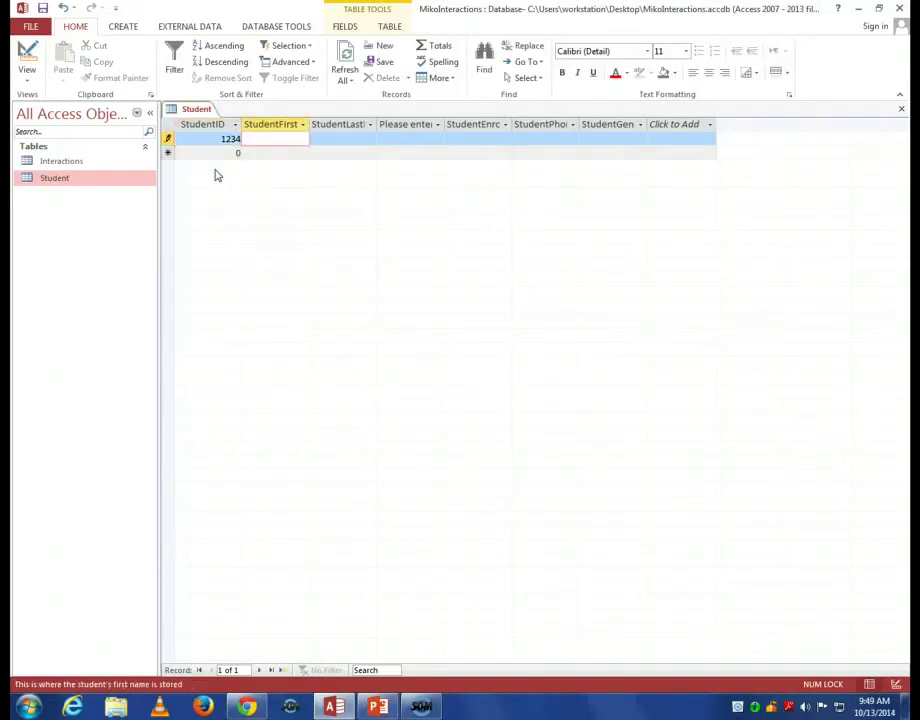
pyautogui.press('Tab')
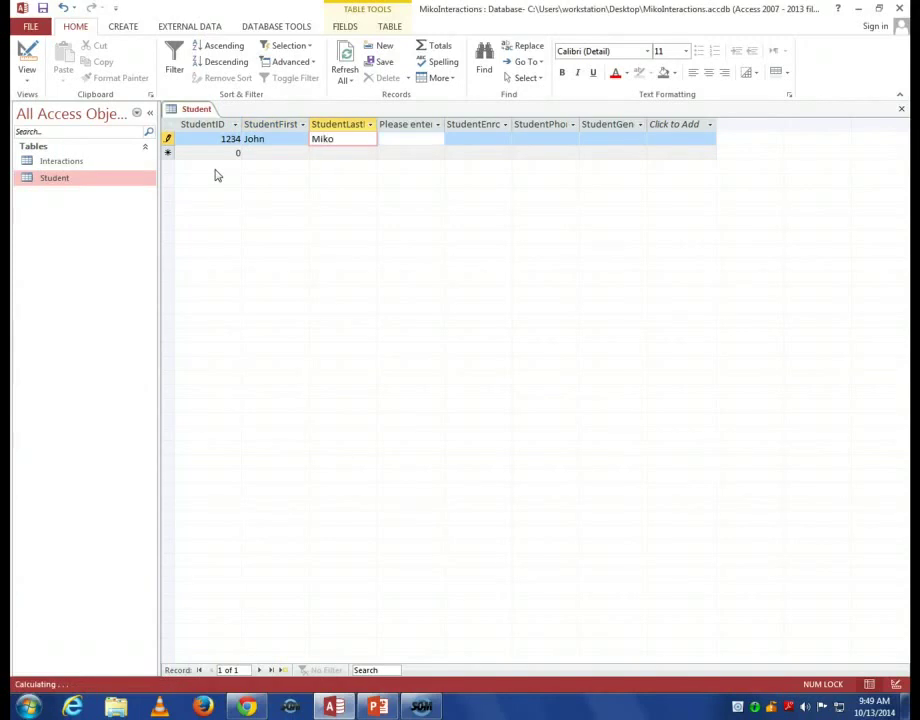
pyautogui.press('Tab')
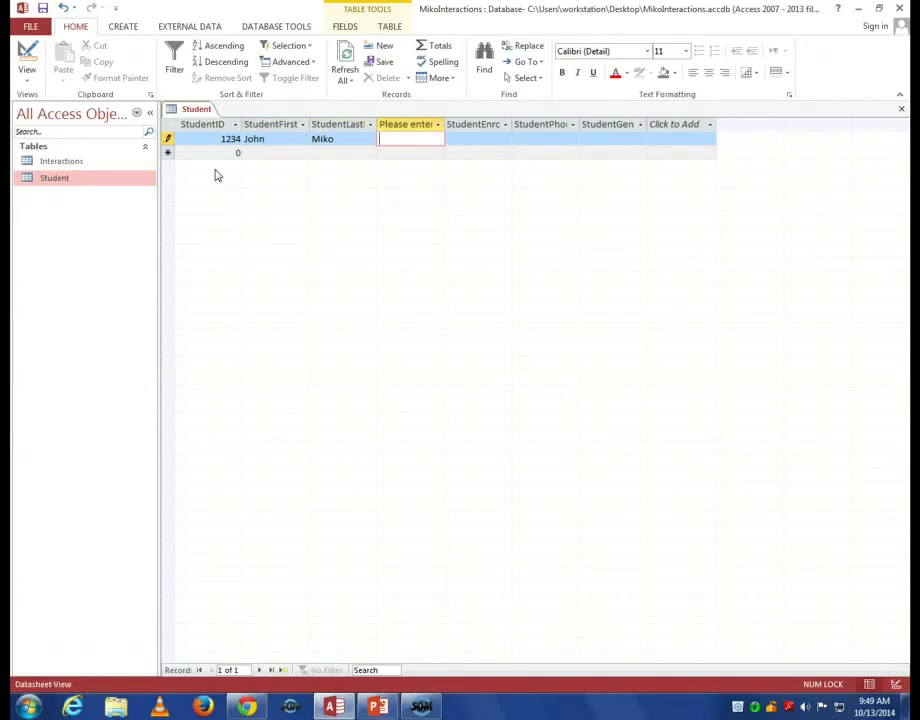
pyautogui.click(437, 124)
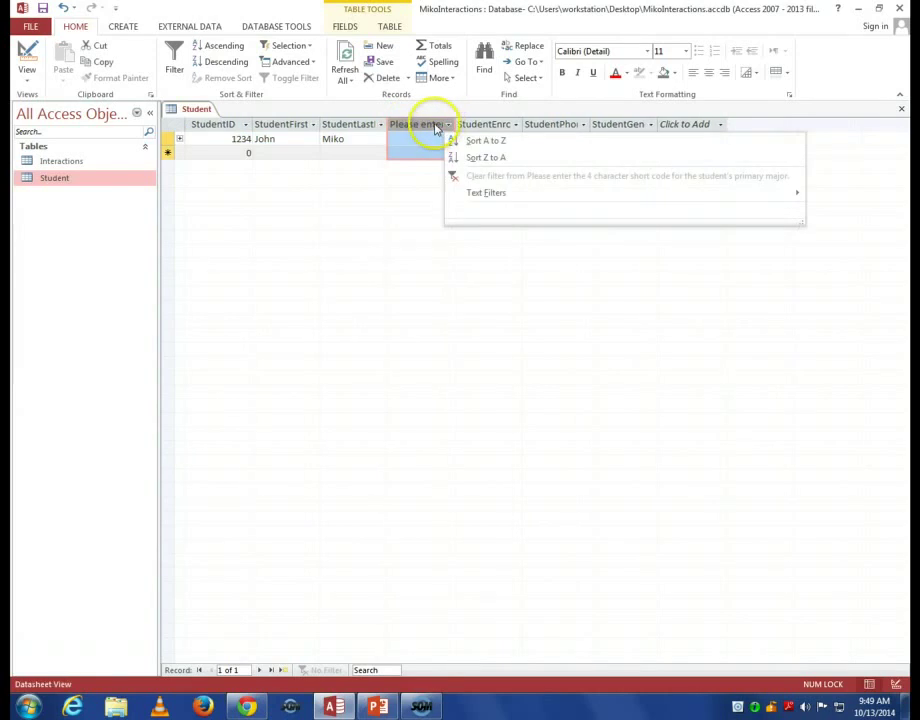
# Fill in major MIS and enrollment date 01011989 for the first student record.
pyautogui.click(425, 137)
pyautogui.click(423, 137)
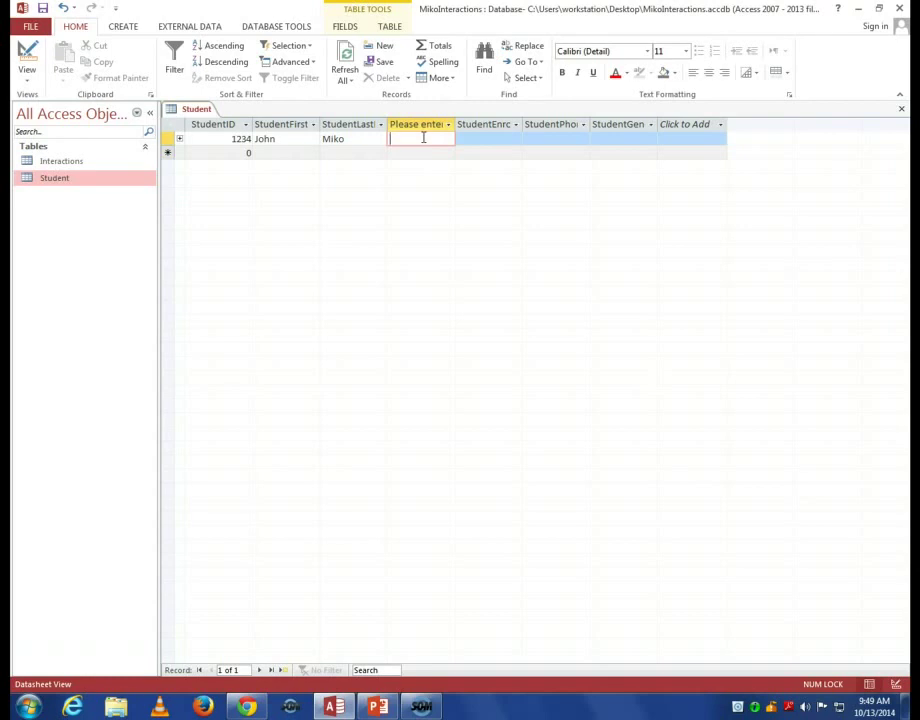
pyautogui.write('A')
pyautogui.press('BackSpace')
pyautogui.write('MIS')
pyautogui.press('Tab')
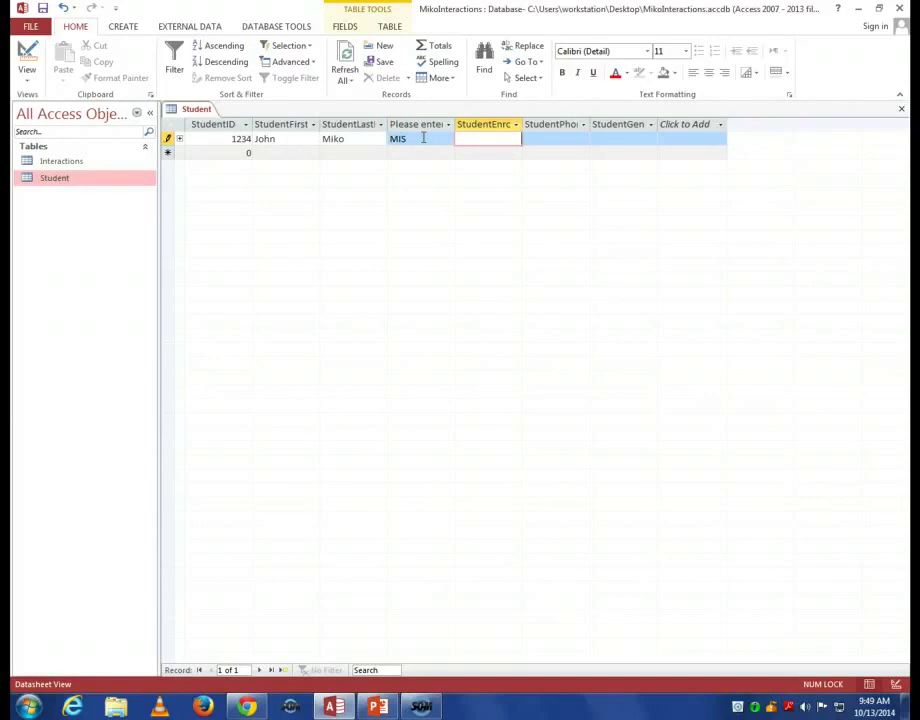
pyautogui.write('01/01/')
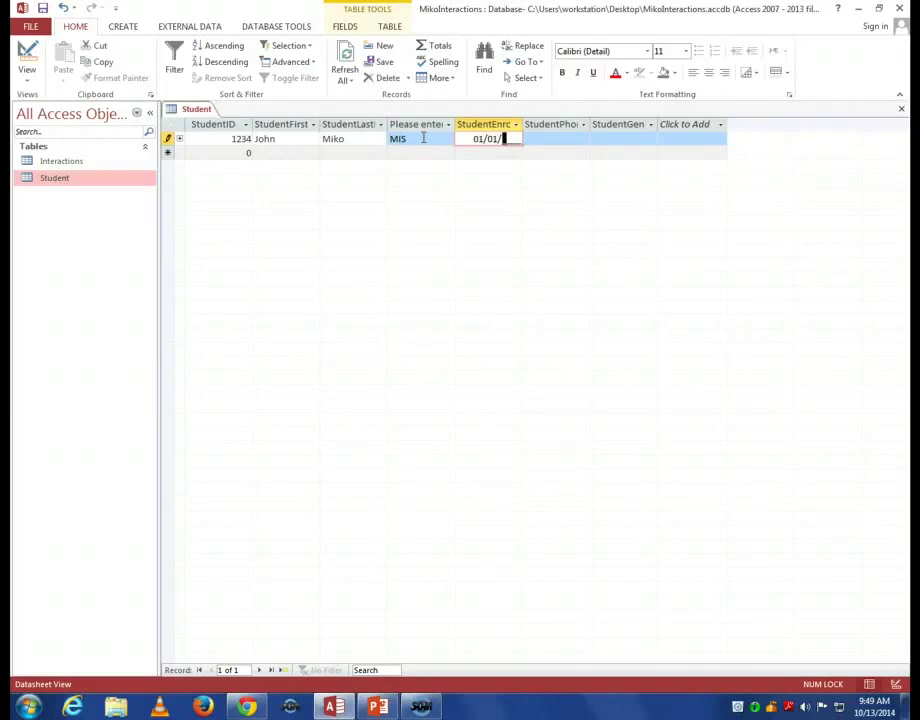
pyautogui.write('1989')
pyautogui.press('Tab')
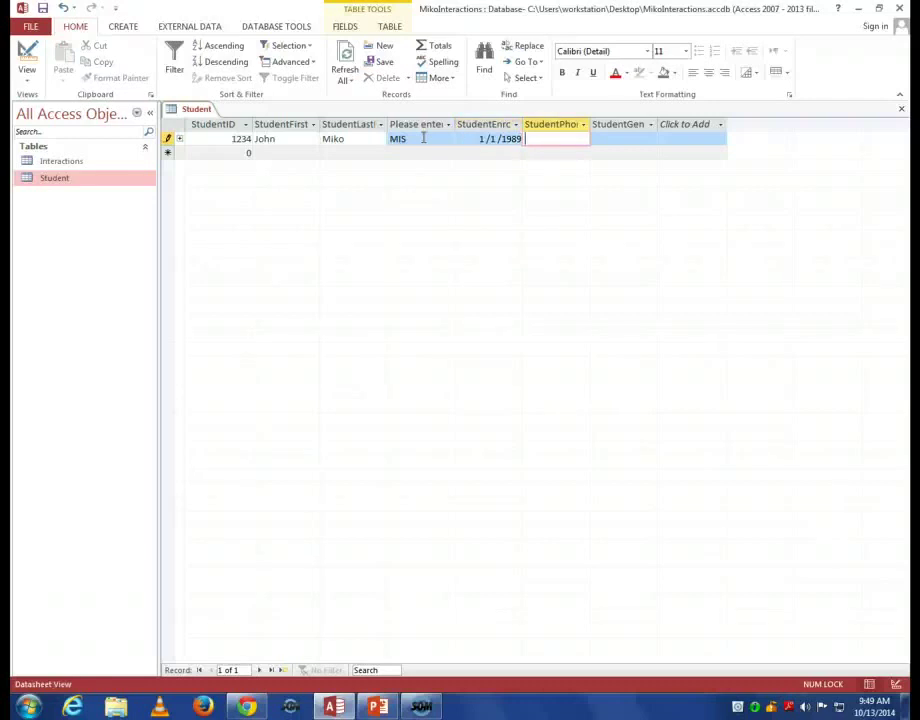
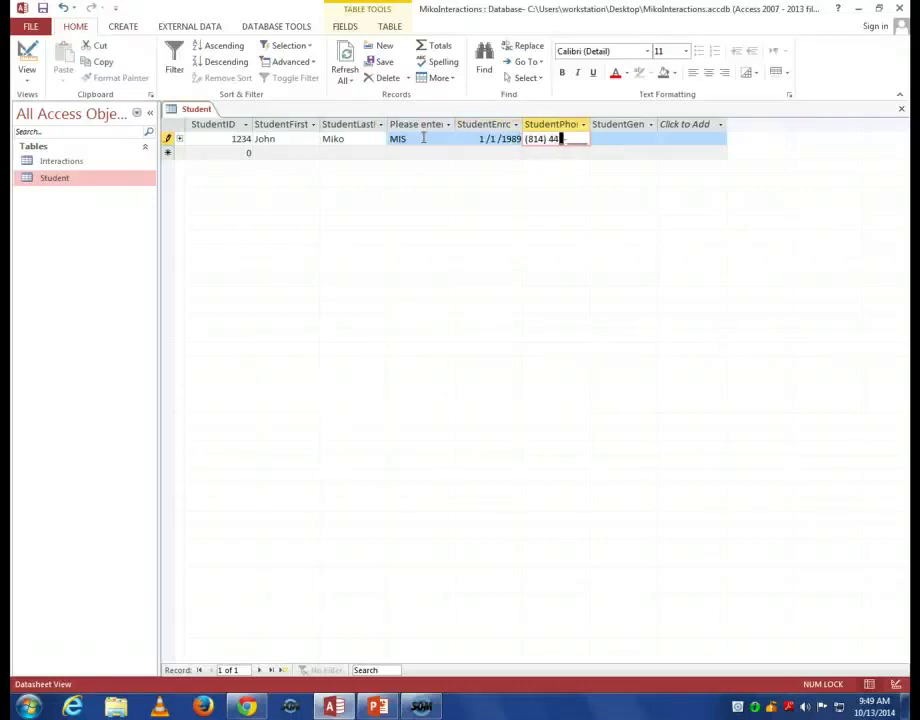
# Enter the student's phone number, choose gender M, and commit the record.
pyautogui.press('Tab')
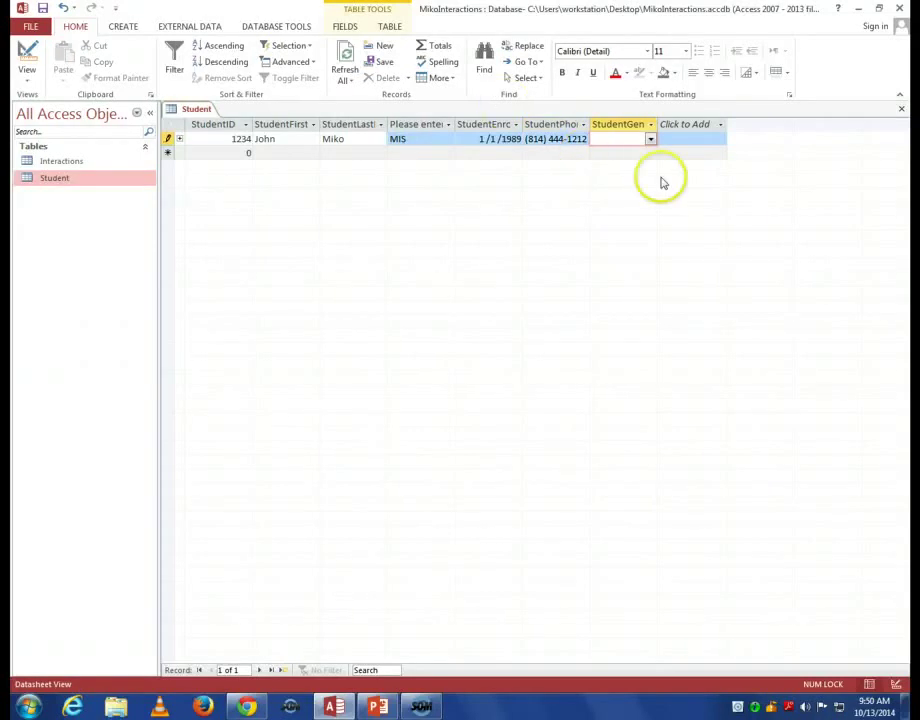
pyautogui.click(651, 140)
pyautogui.click(643, 166)
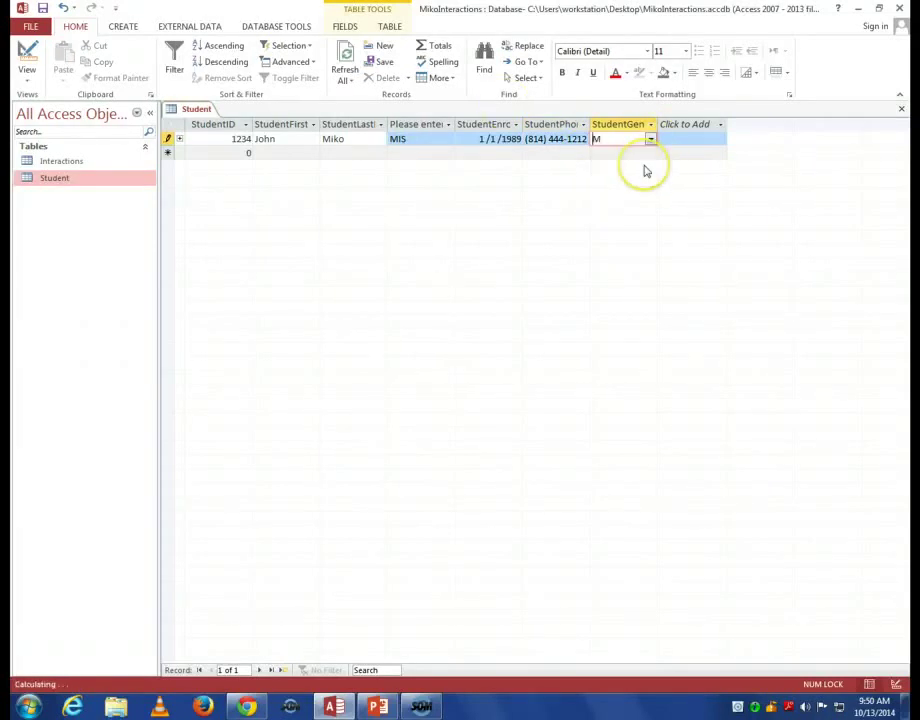
pyautogui.click(207, 155)
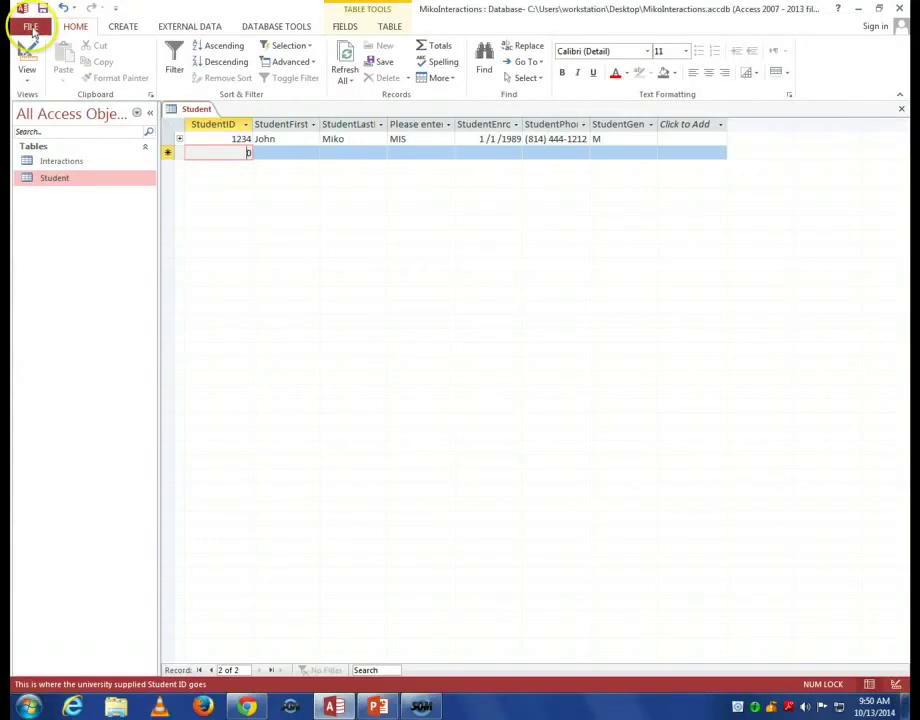
# Save the database, then minimize Access and the browser to reveal the PowerPoint slide.
pyautogui.click(34, 26)
pyautogui.click(54, 149)
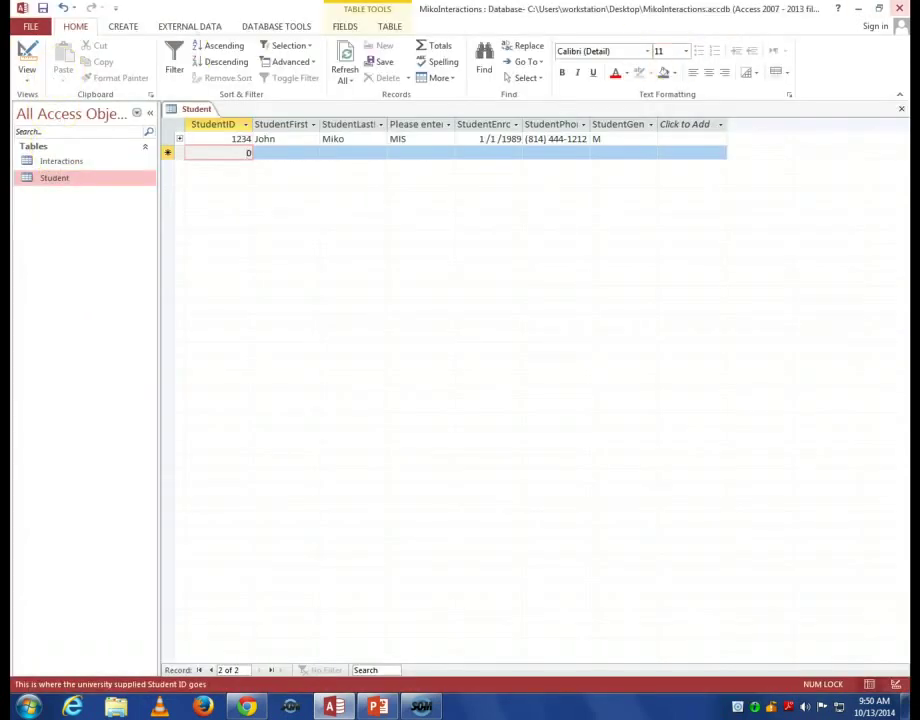
pyautogui.click(855, 9)
pyautogui.click(886, 8)
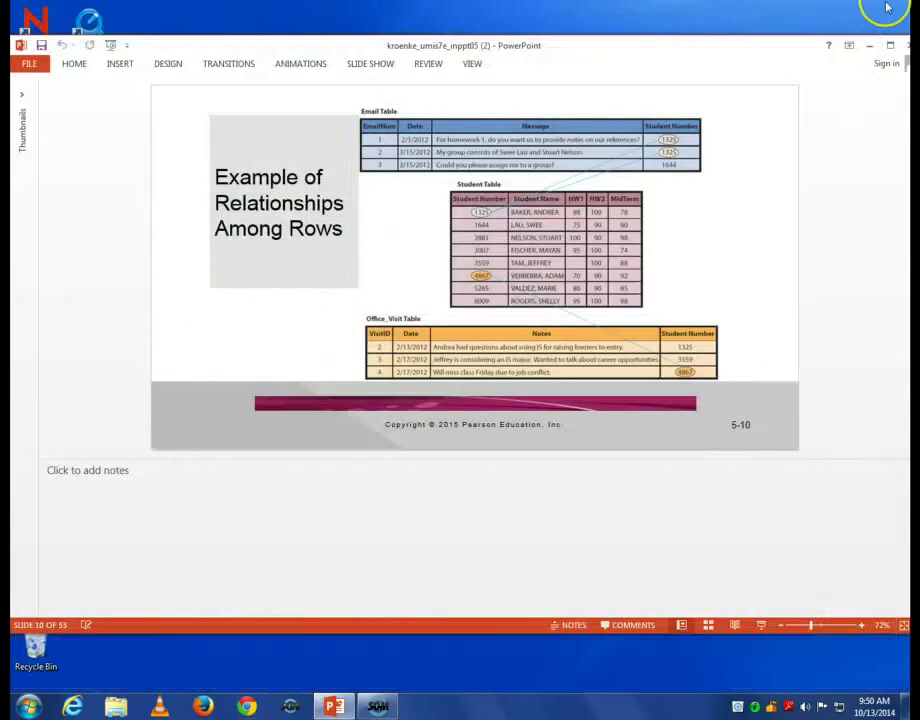